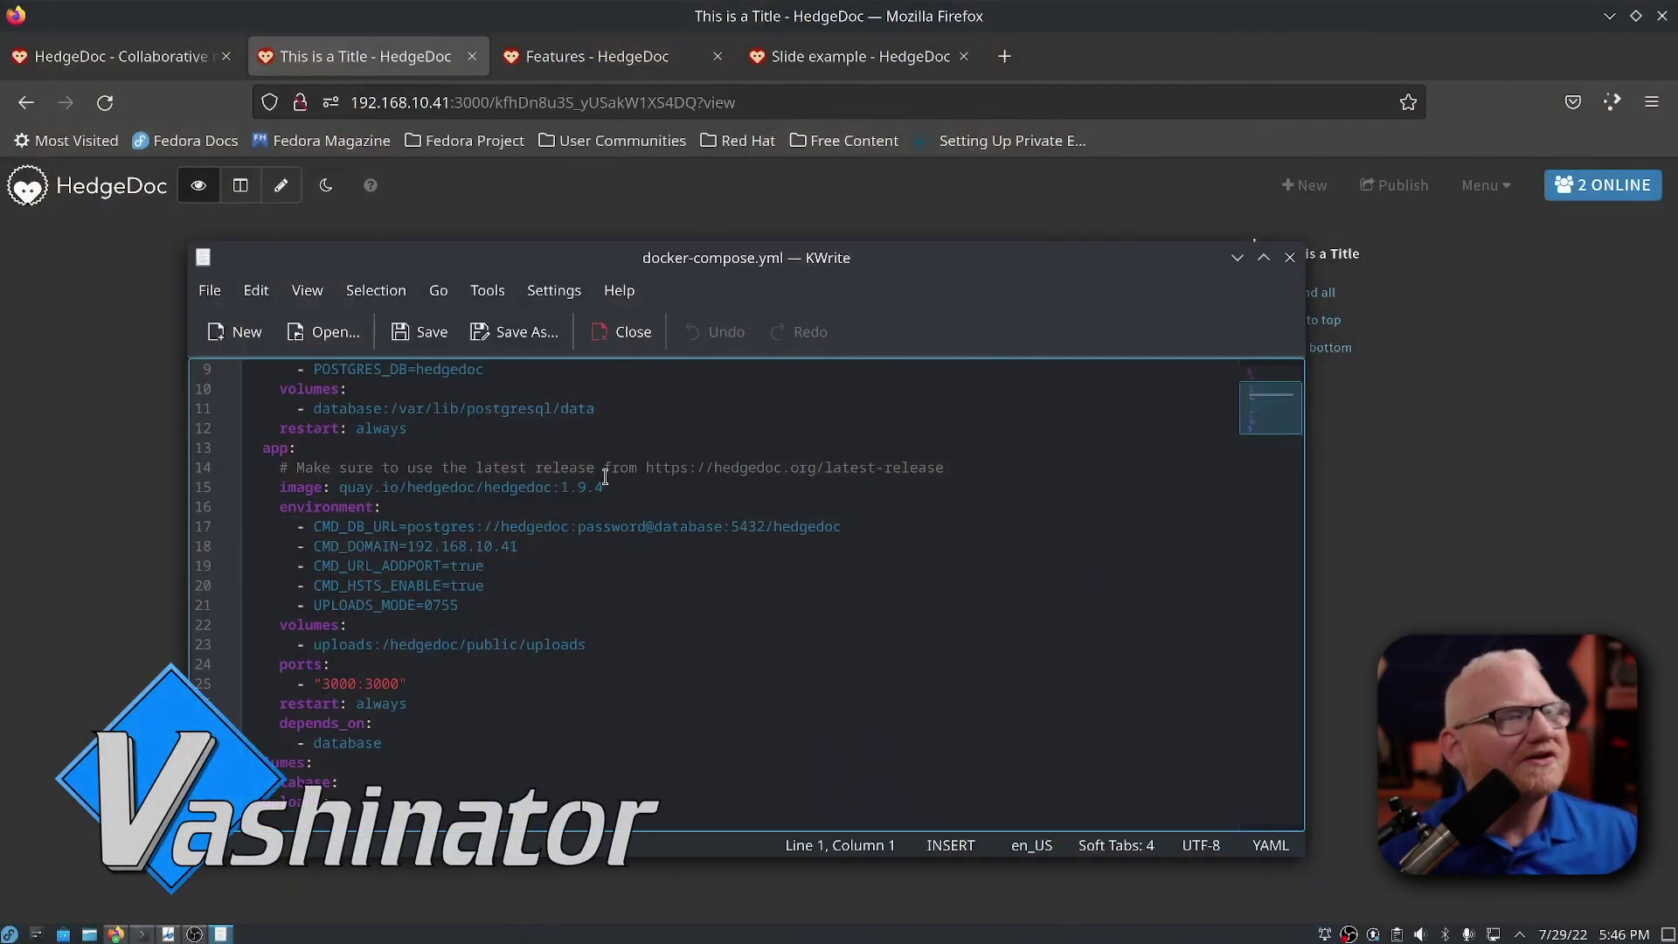
Review docker-compose.yml and select the CMD_DOMAIN IP 192.168.10.41 on line 18.
scroll(585, 558, "up", 3)
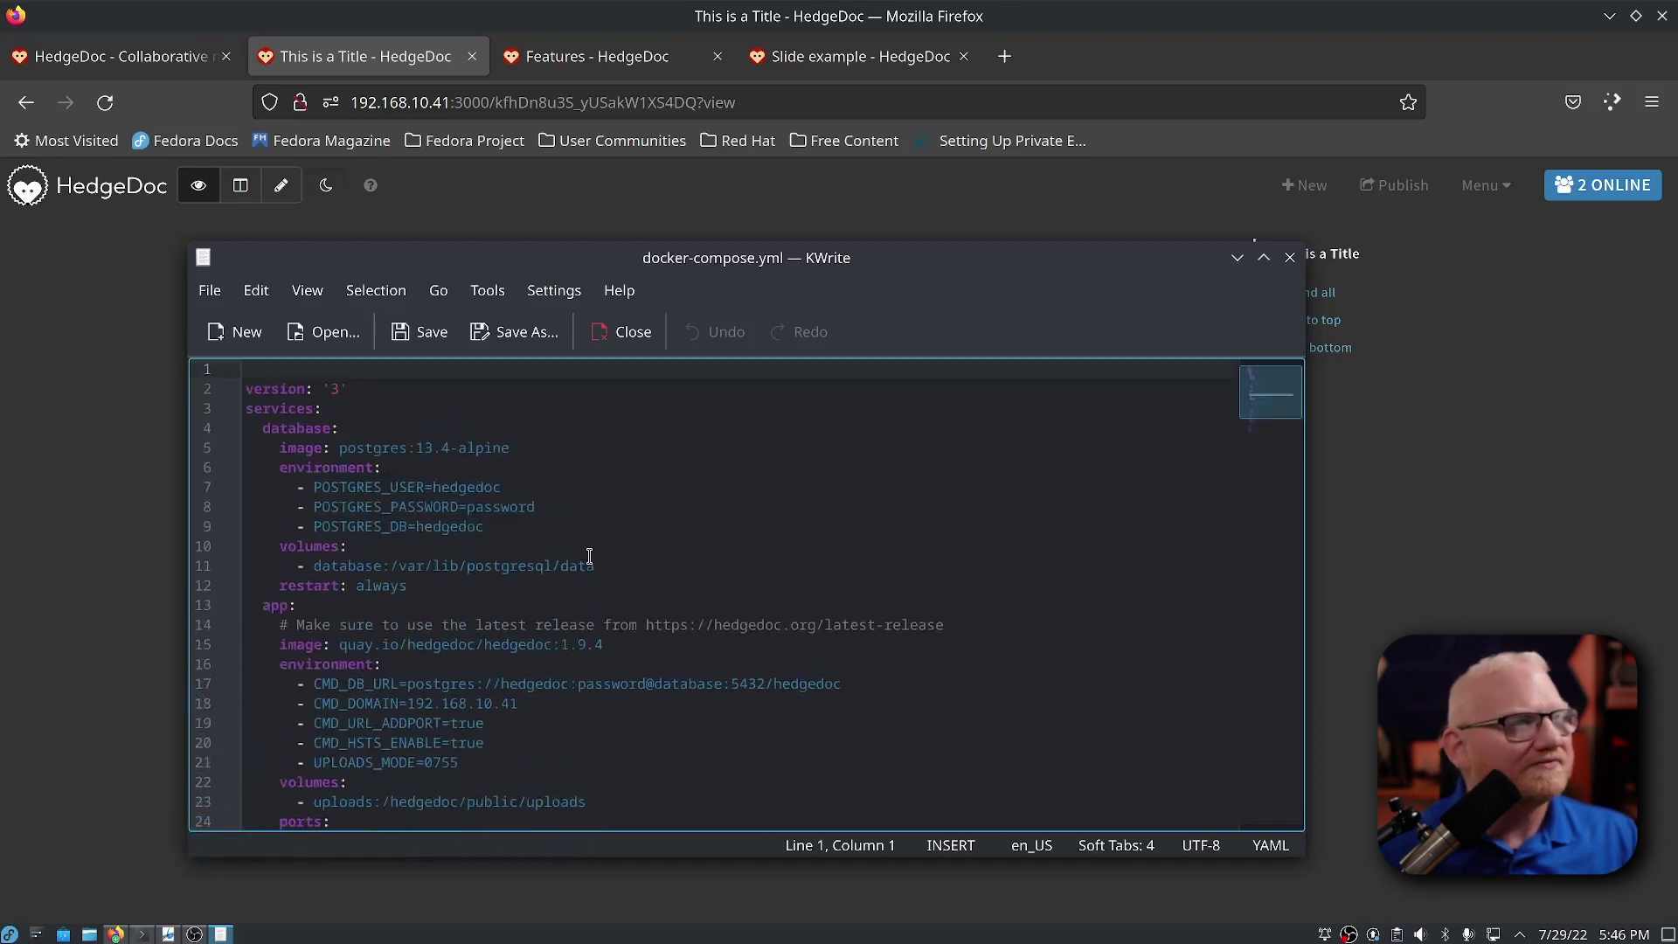
scroll(588, 553, "down", 3)
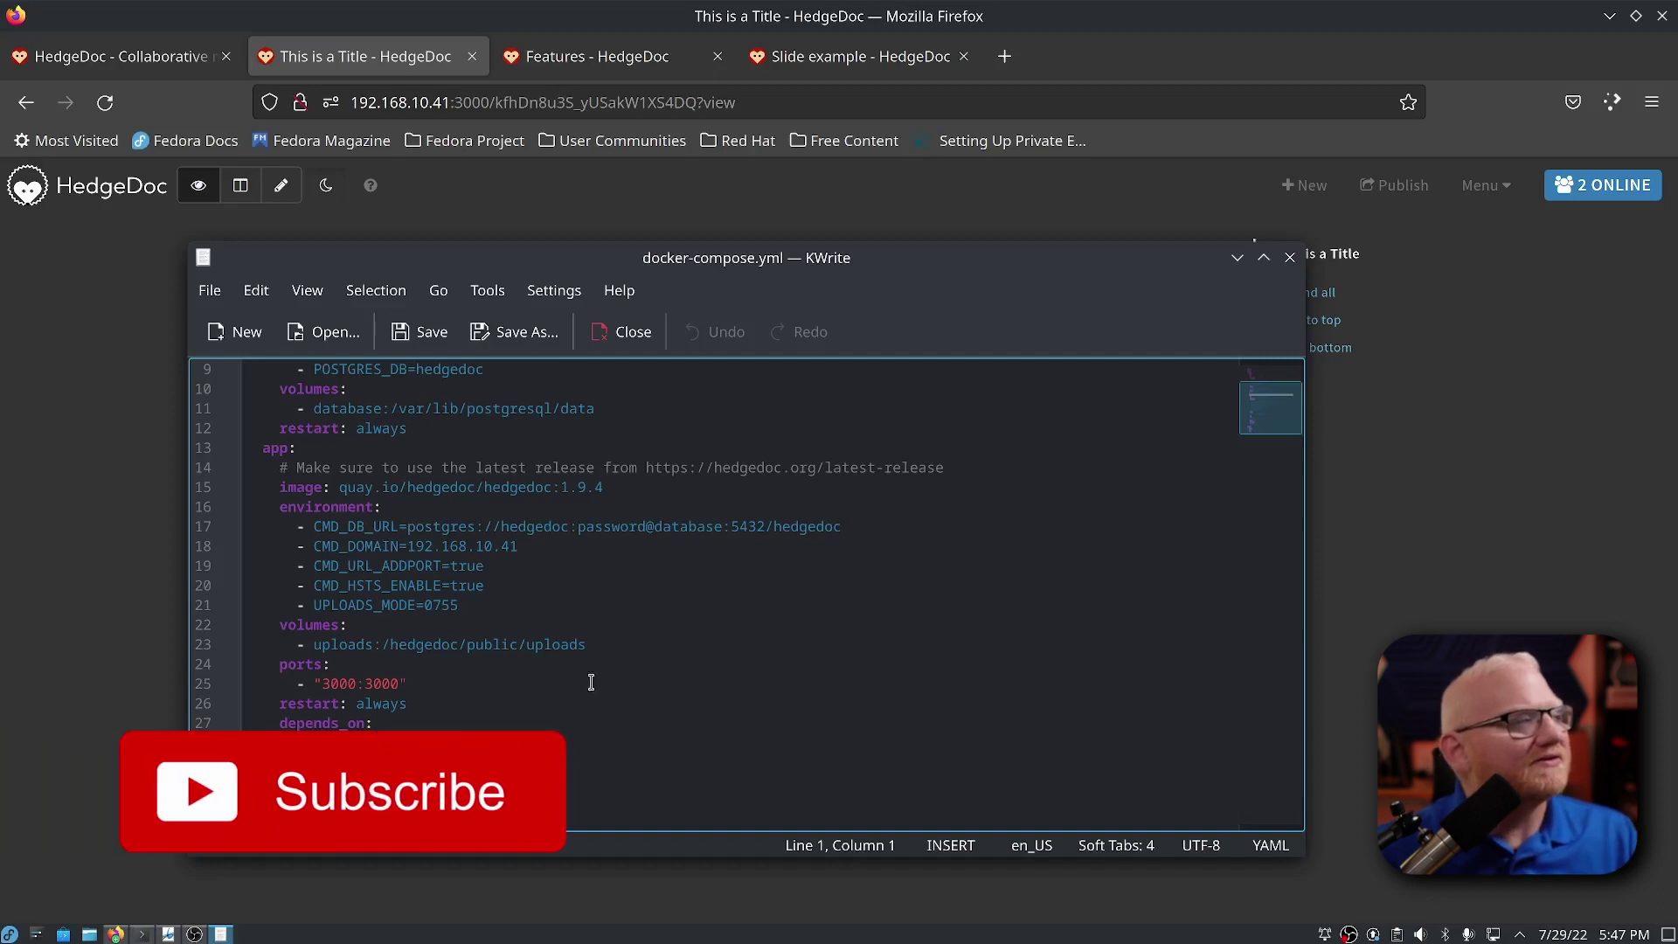
scroll(495, 594, "up", 2)
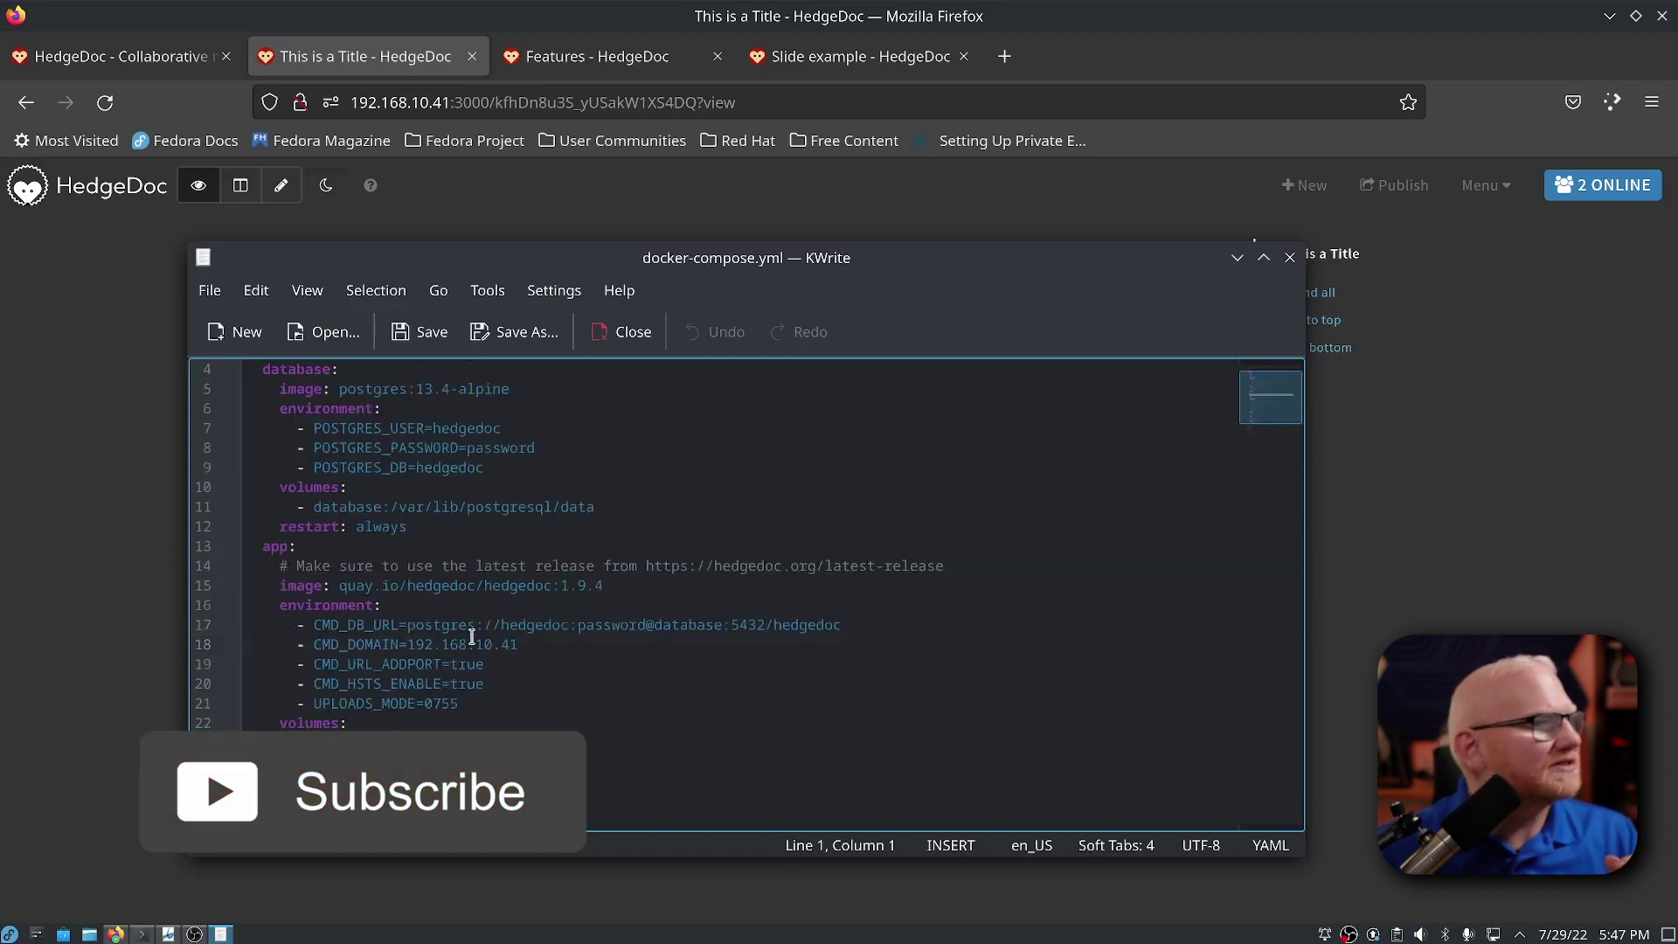
left_click_drag(474, 644, 522, 644)
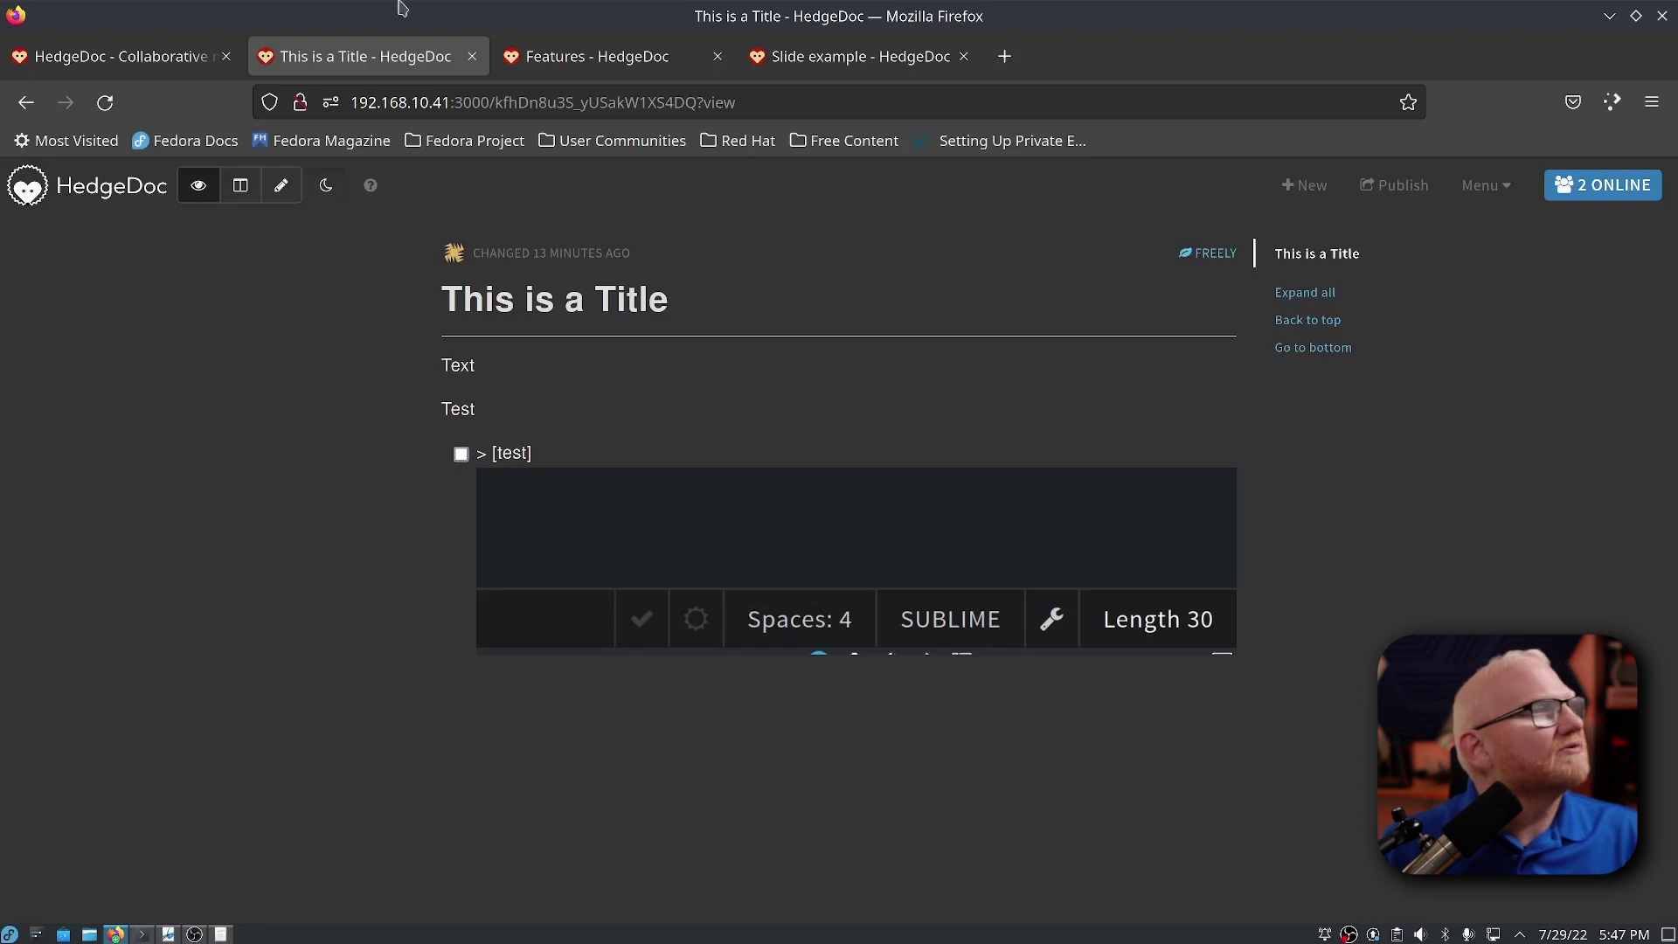
From the HedgeDoc home page, open 'This is a Title' with editor and preview side by side.
left_click(112, 62)
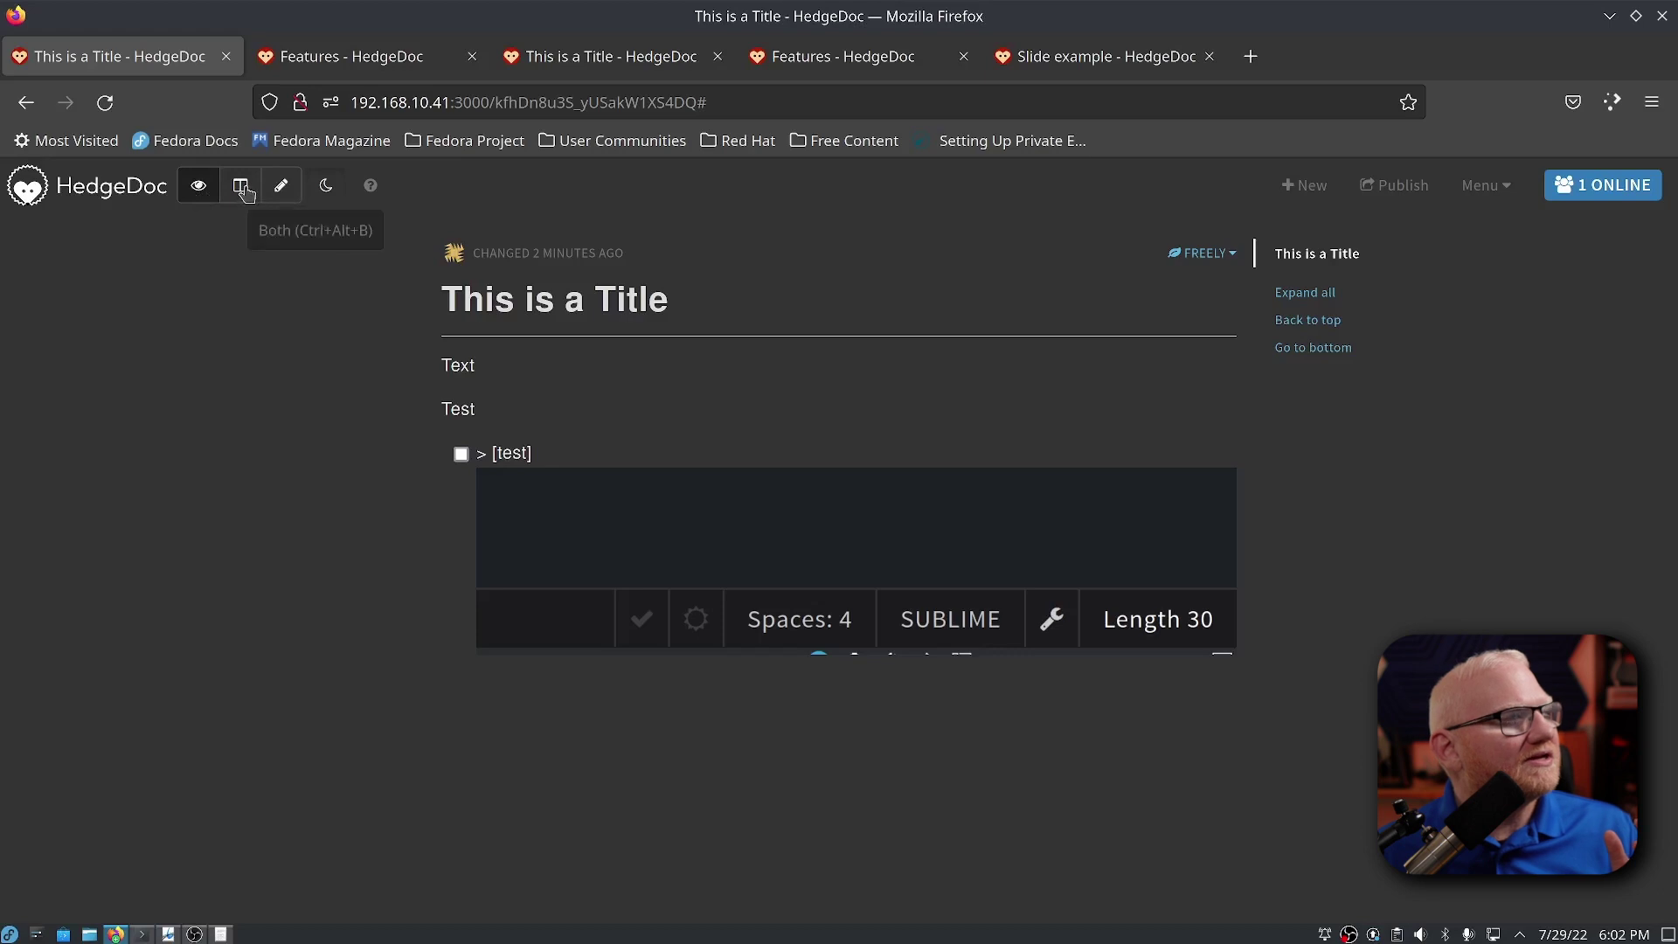
left_click(244, 188)
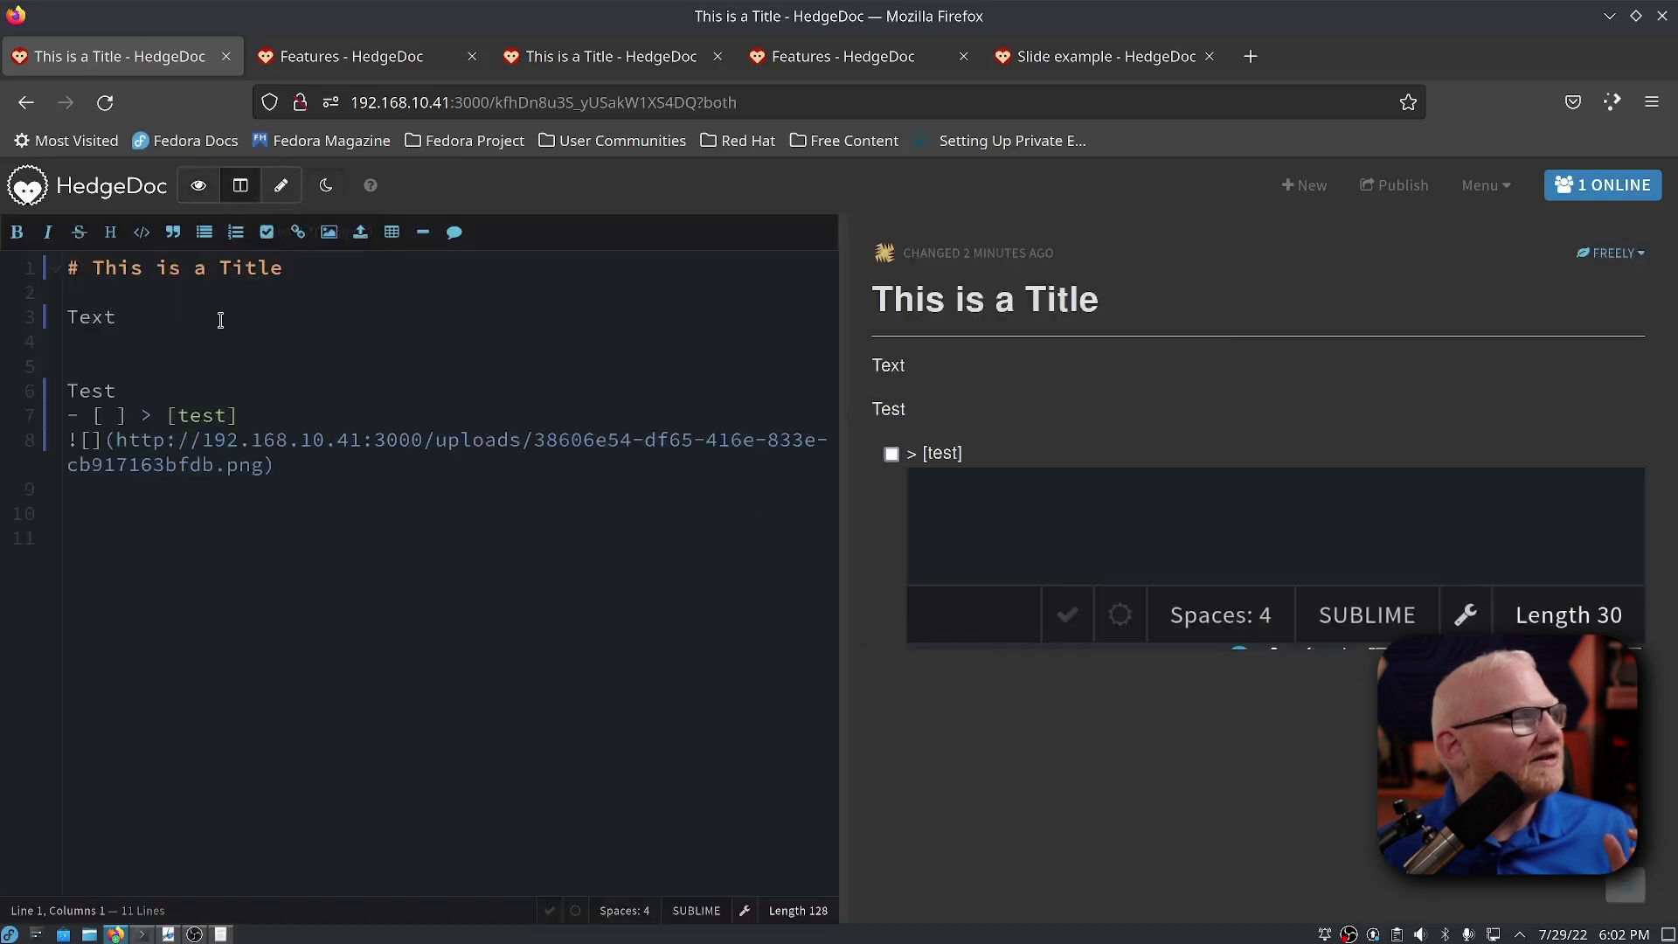
In split view, add the bulleted list 'Unordered', 'List', 'here' on line 10 below the image link.
left_click(280, 185)
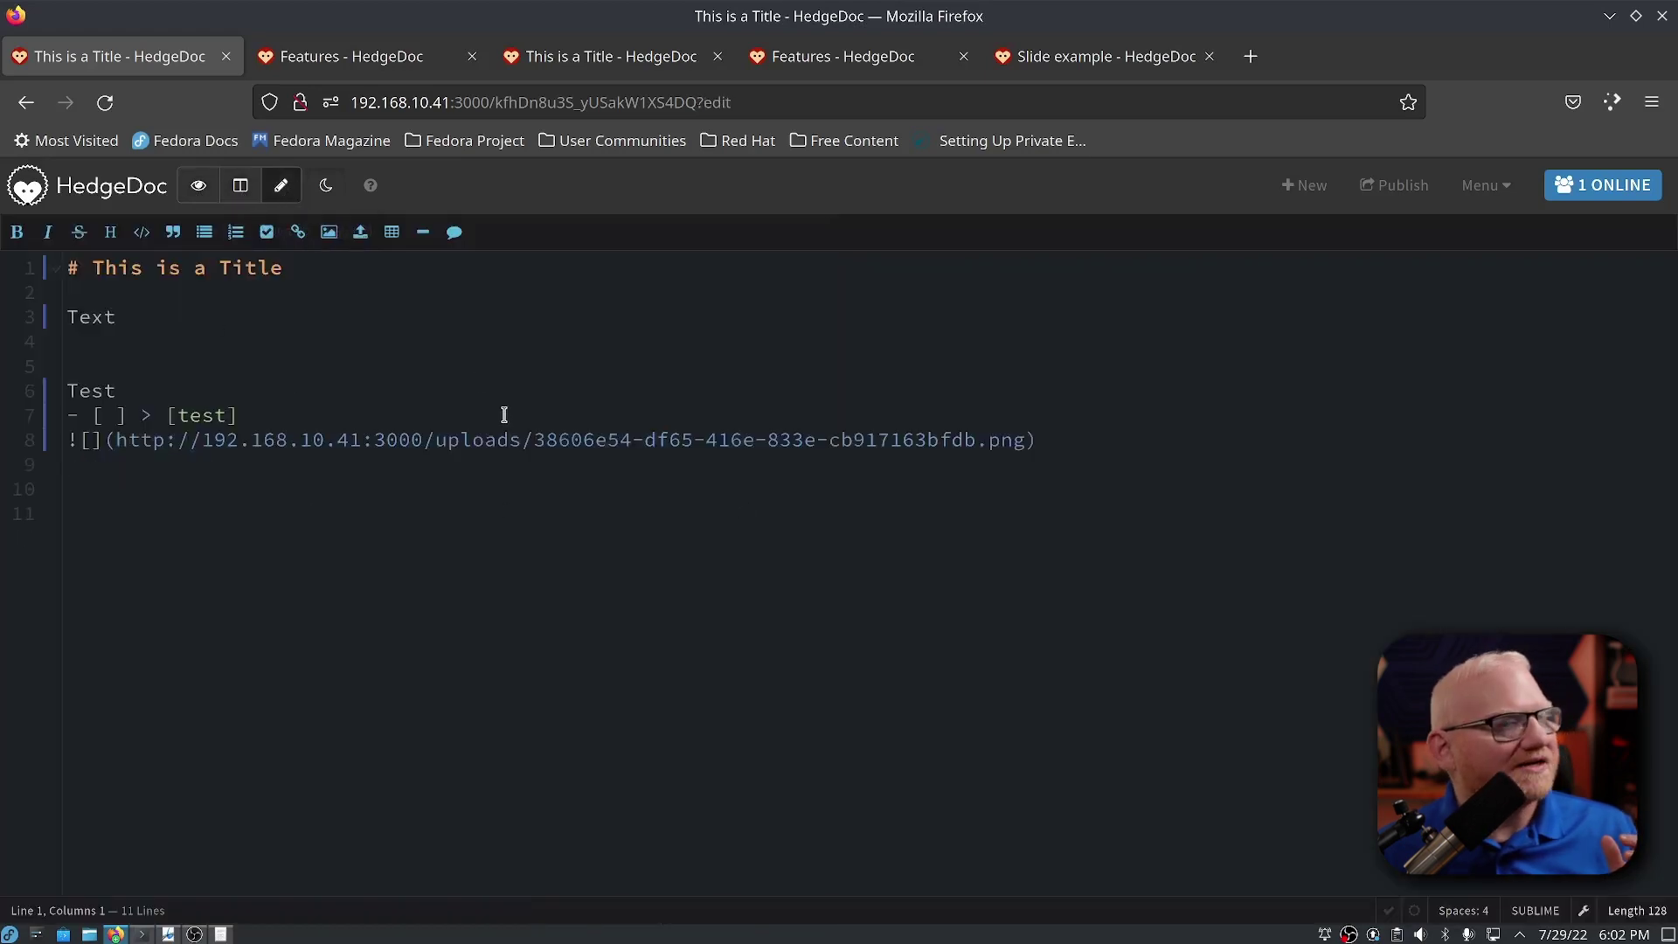
left_click(240, 185)
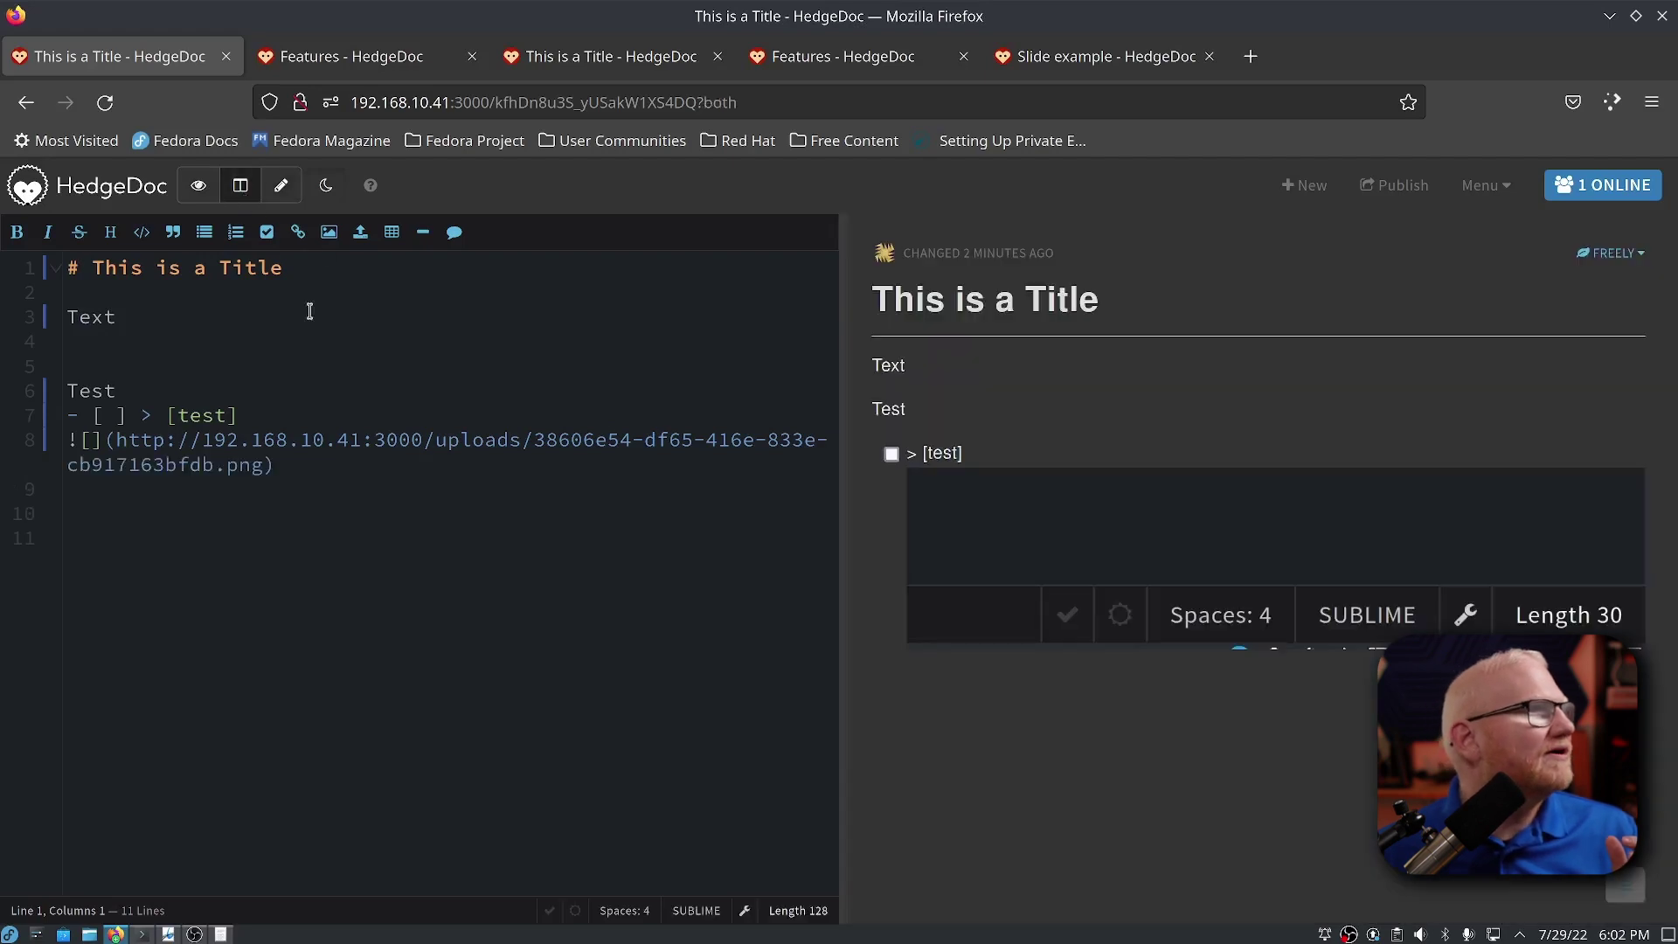
left_click(477, 517)
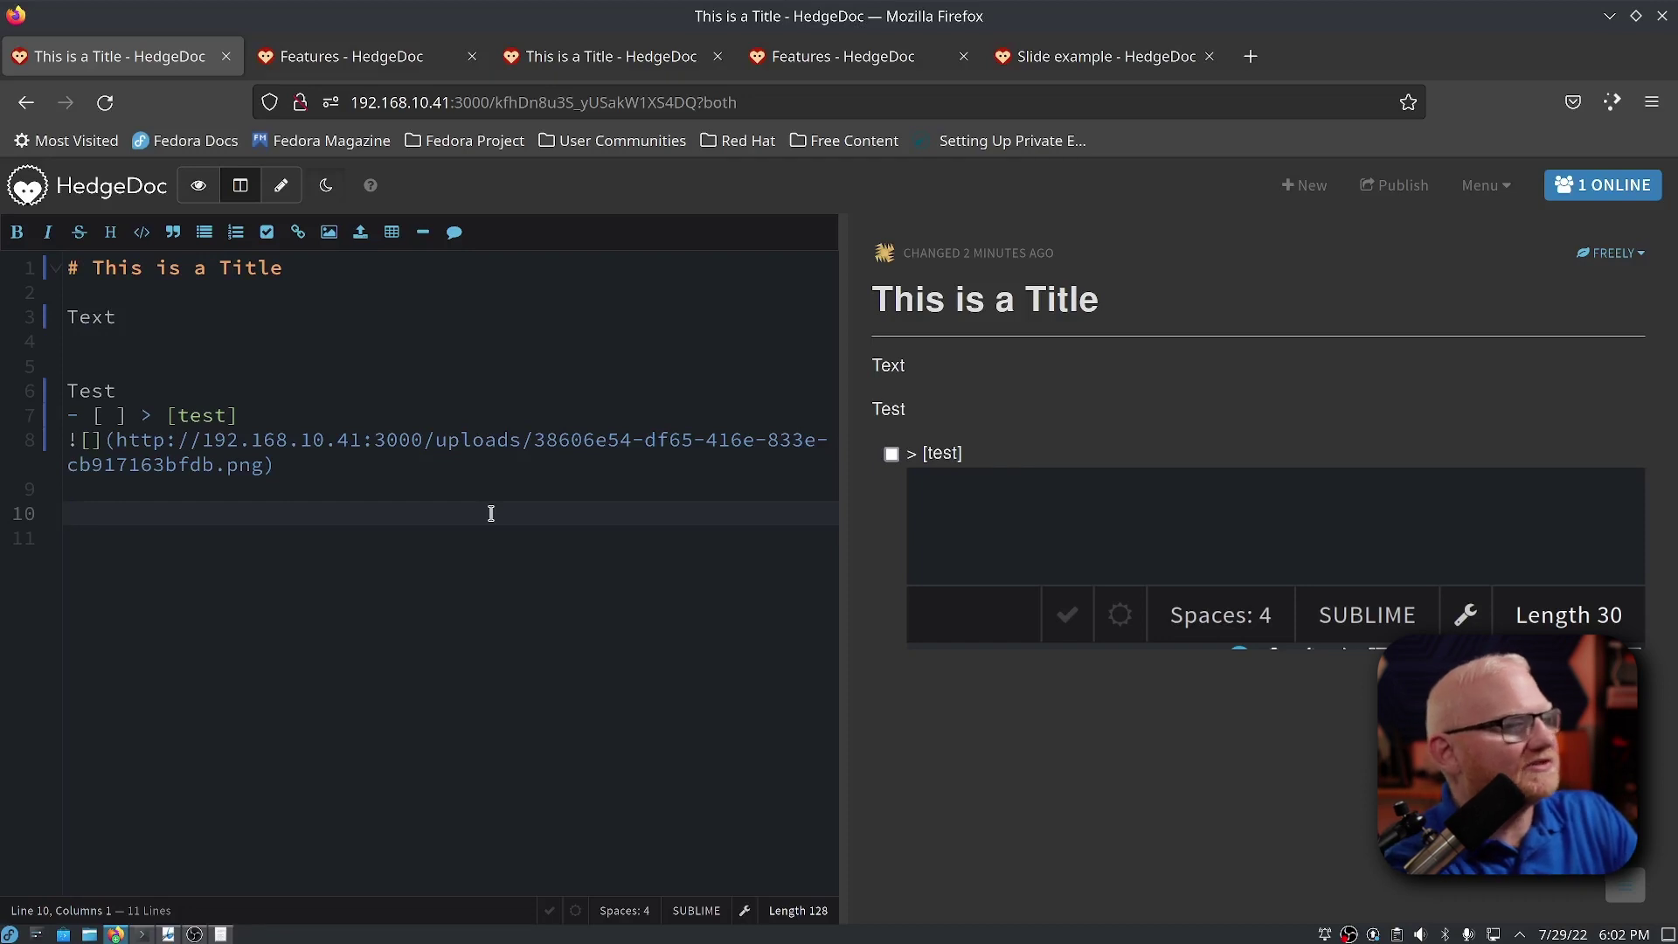
type("-")
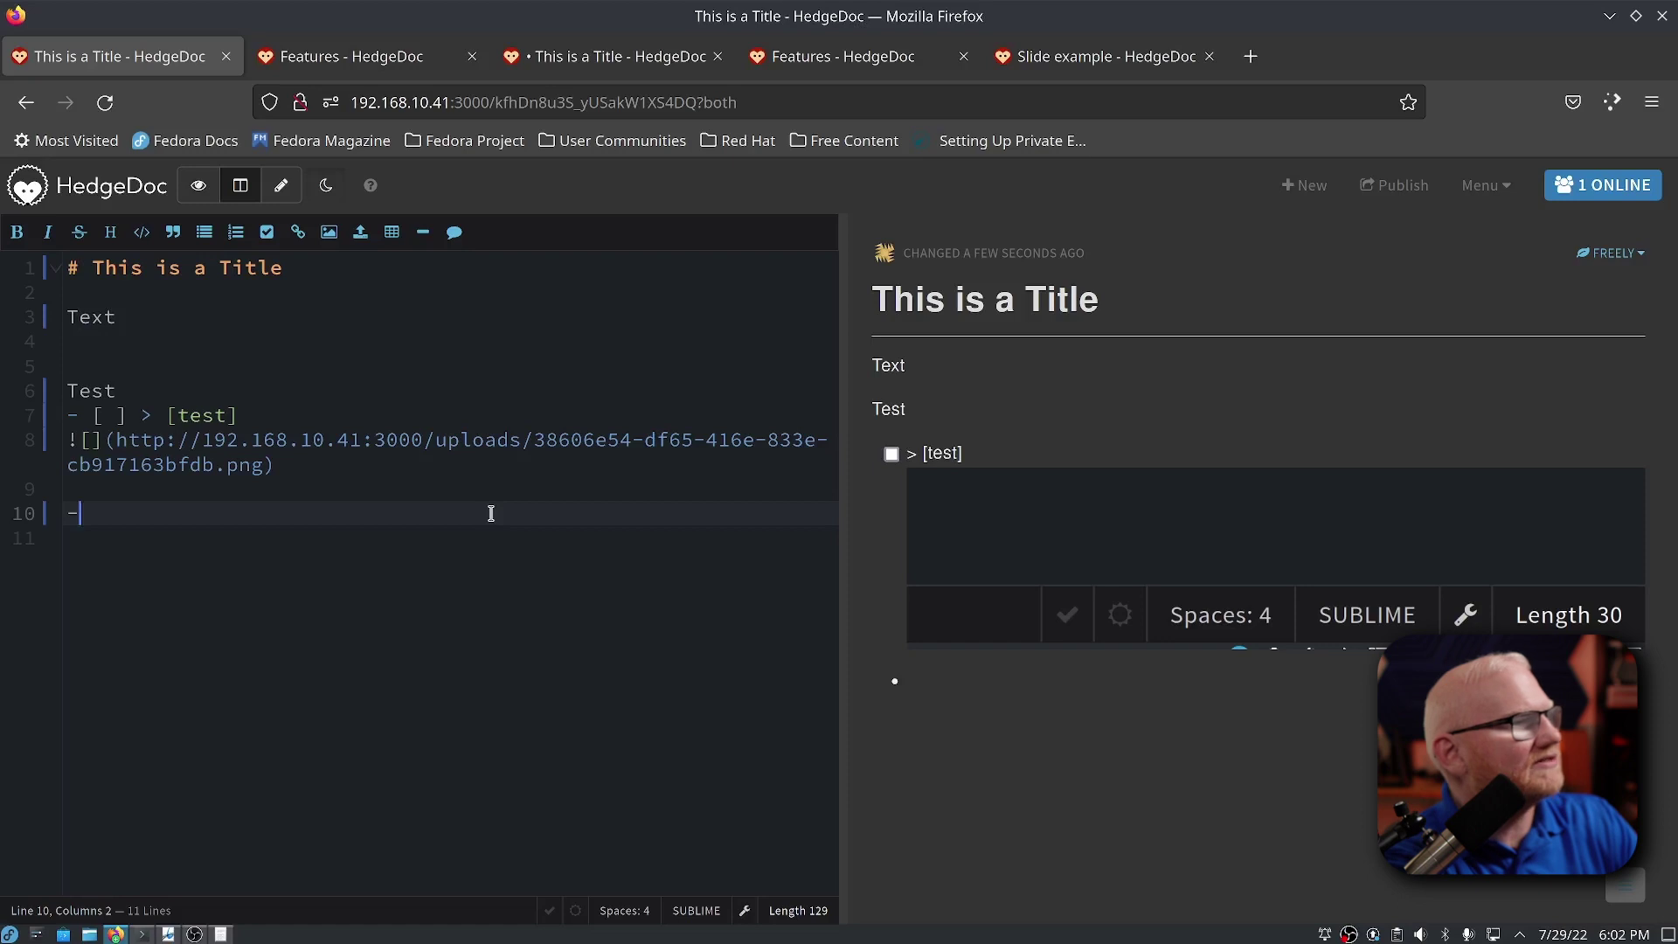
type(" Un")
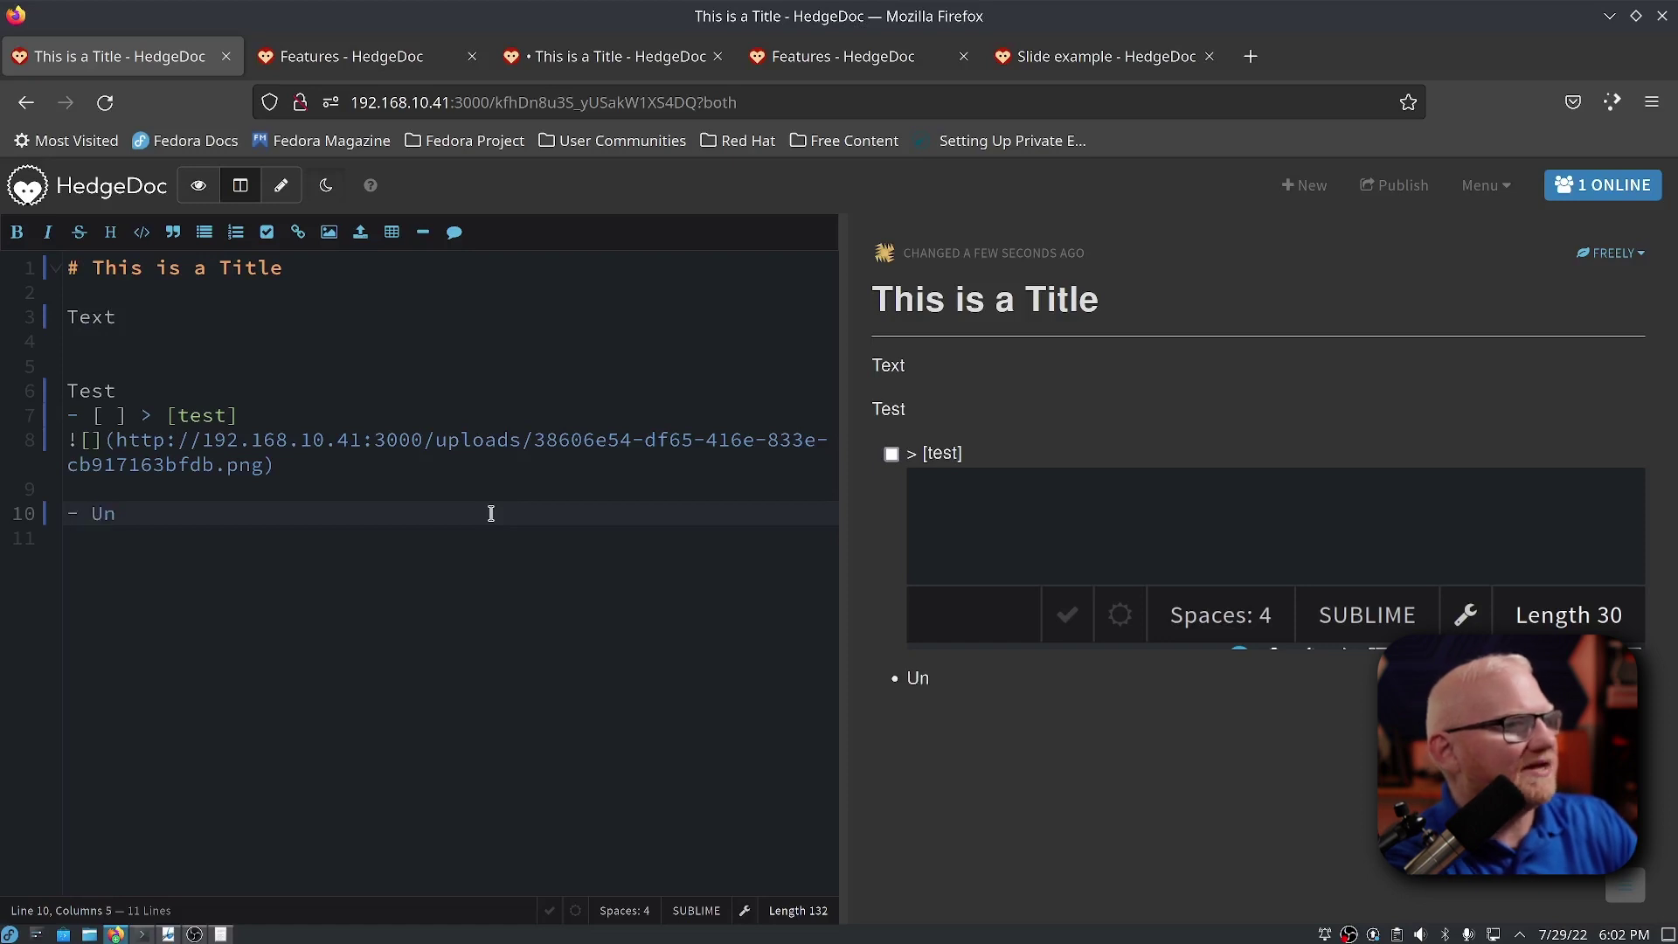
type("der")
key("BackSpace")
key("BackSpace")
key("BackSpace")
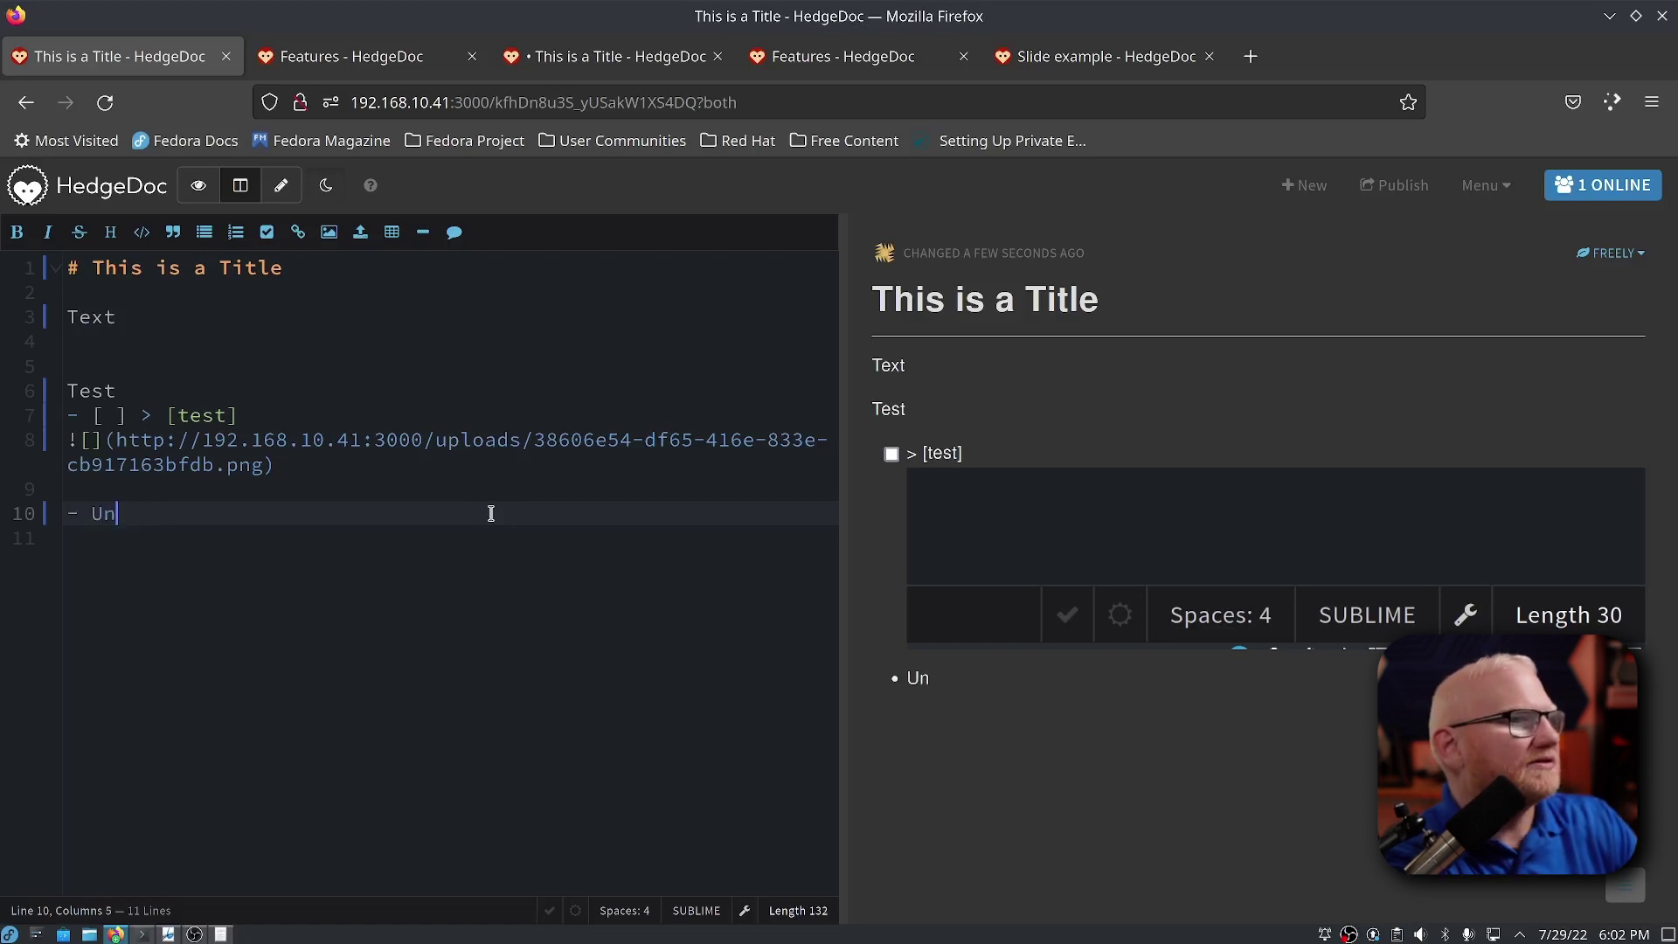
type("ordered")
key("Return")
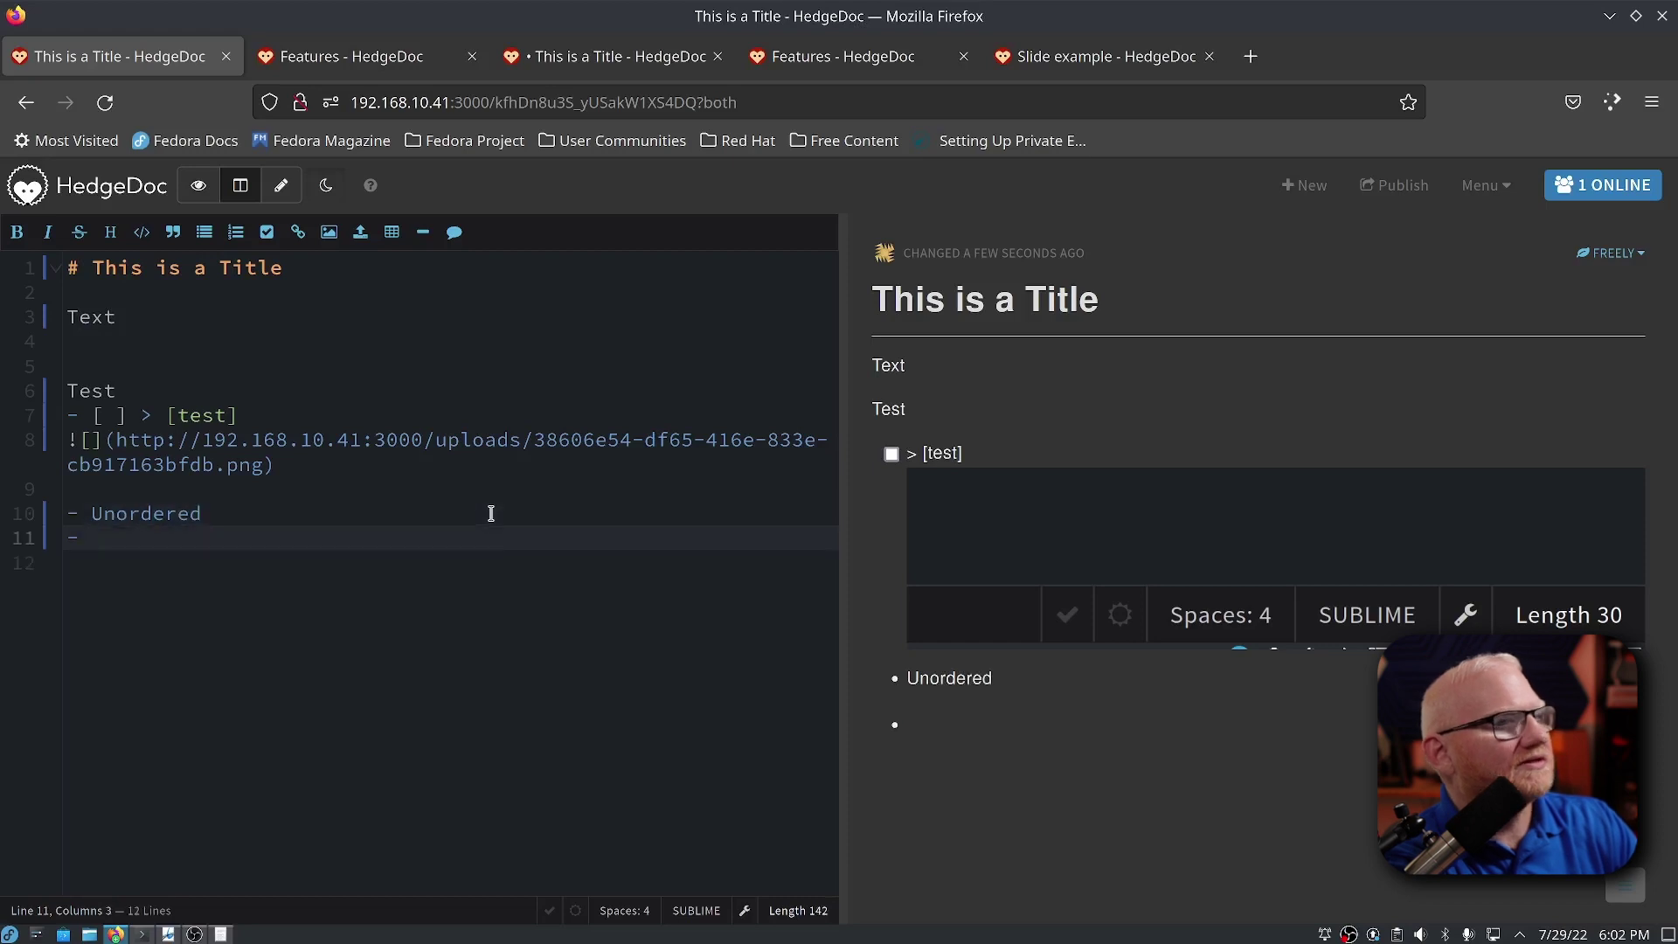
type("List")
key("Return")
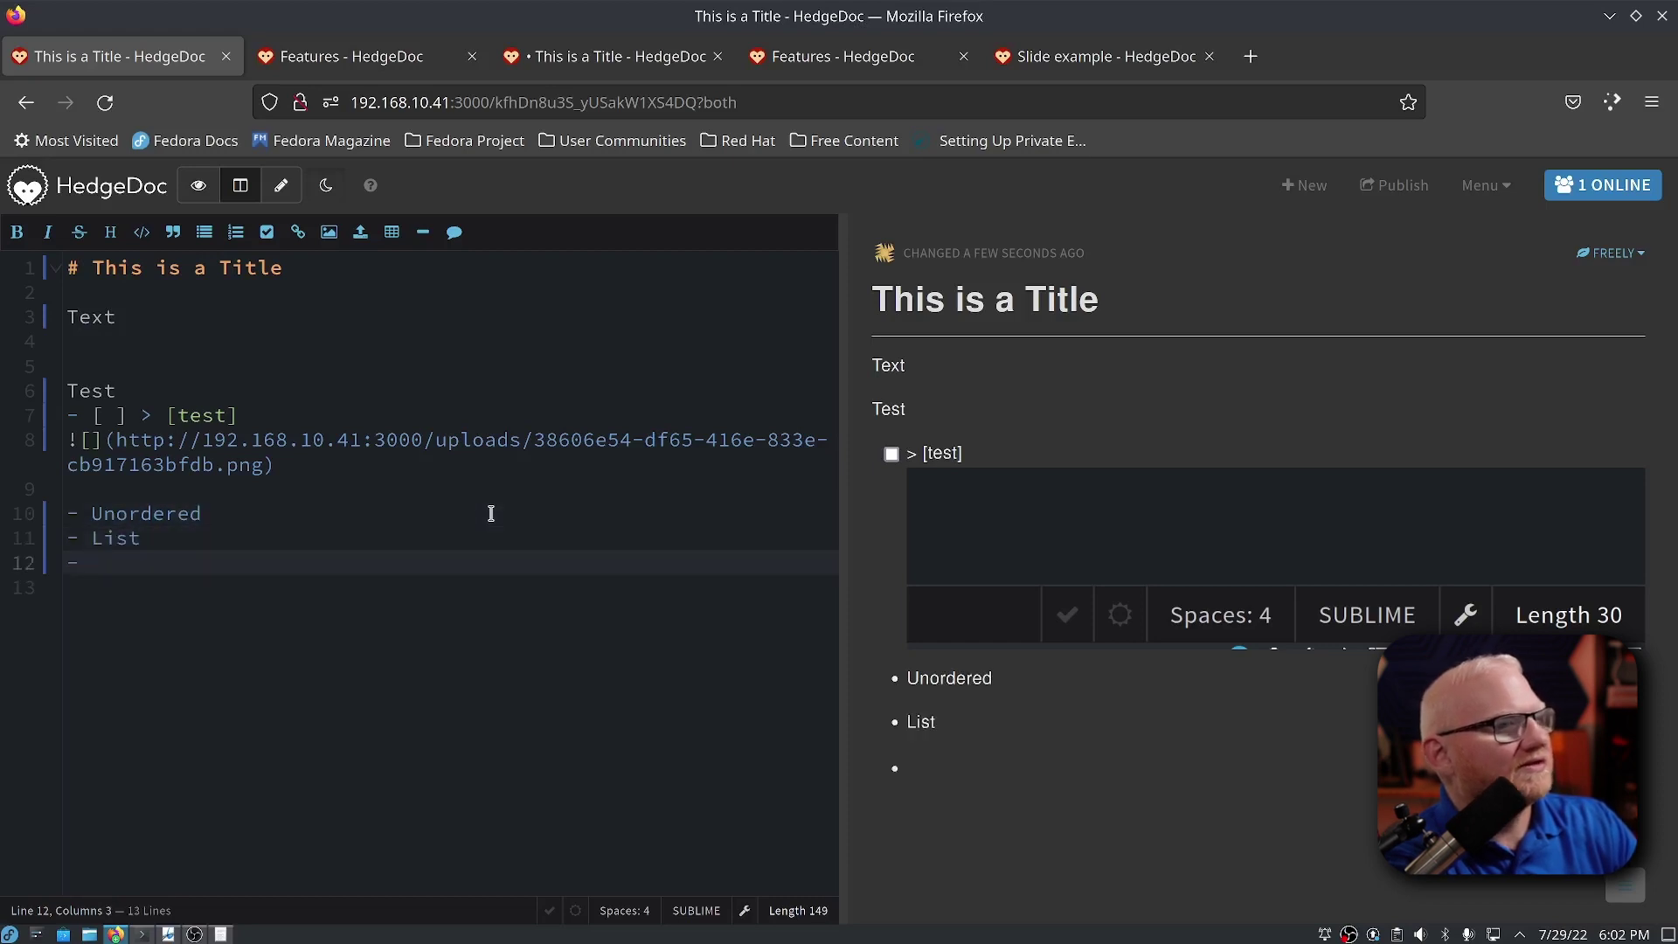
type("here")
key("Return")
key("Return")
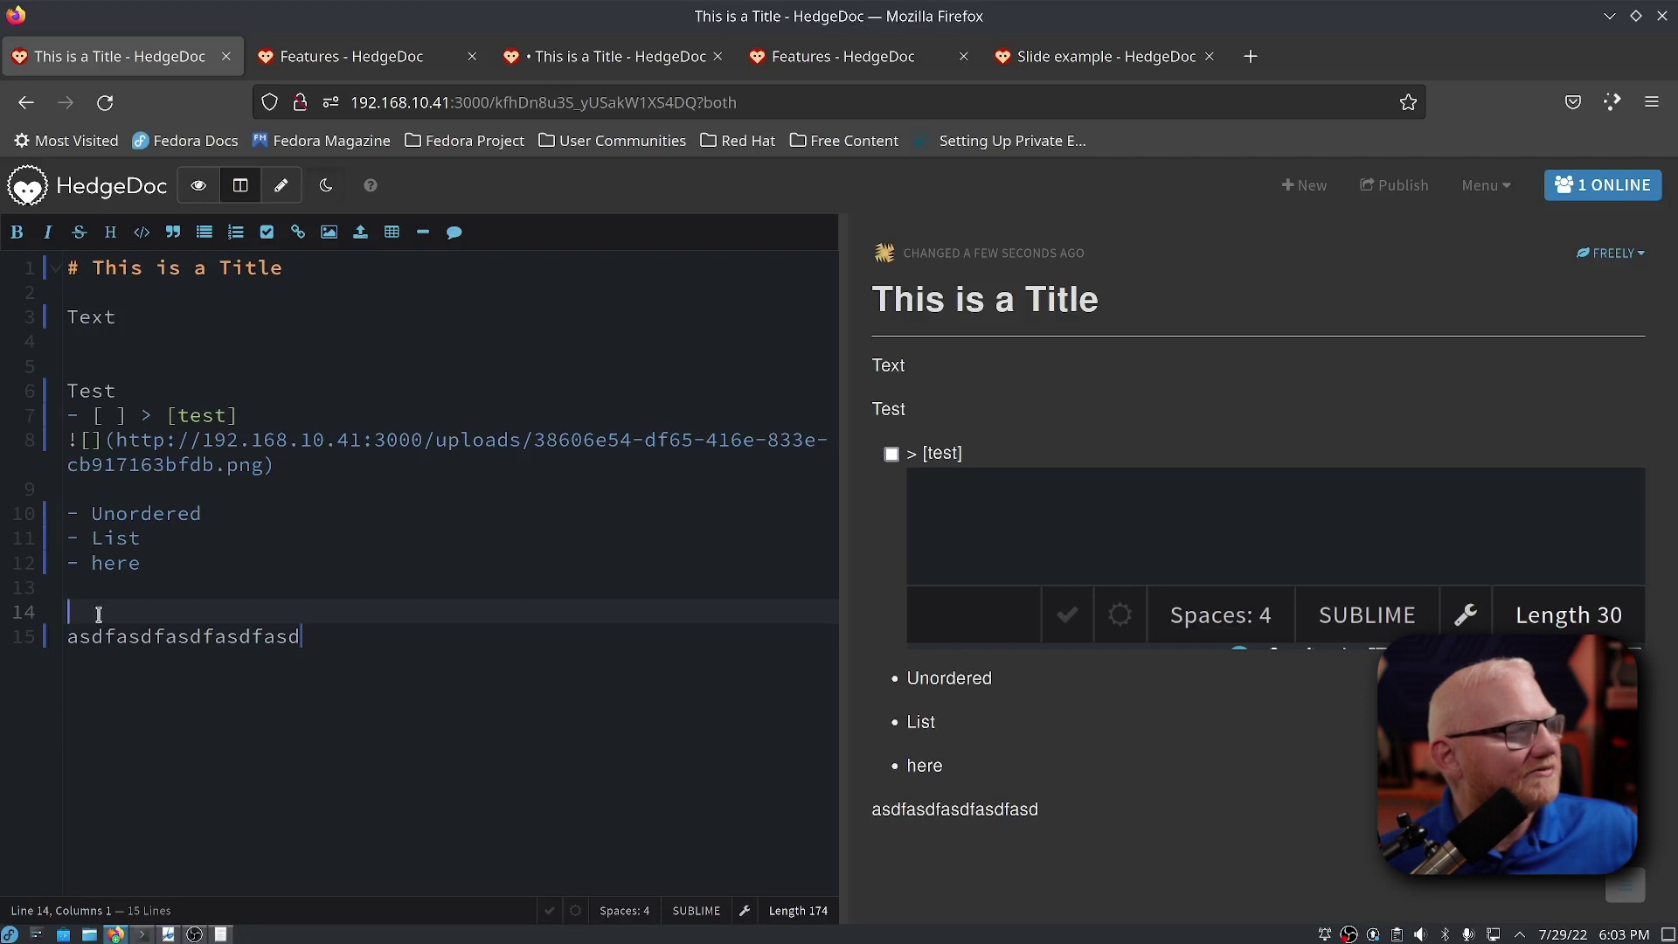
Delete the gibberish line 'asdfasdfasdfasdfasd' and the blank line after the list.
left_click(107, 654)
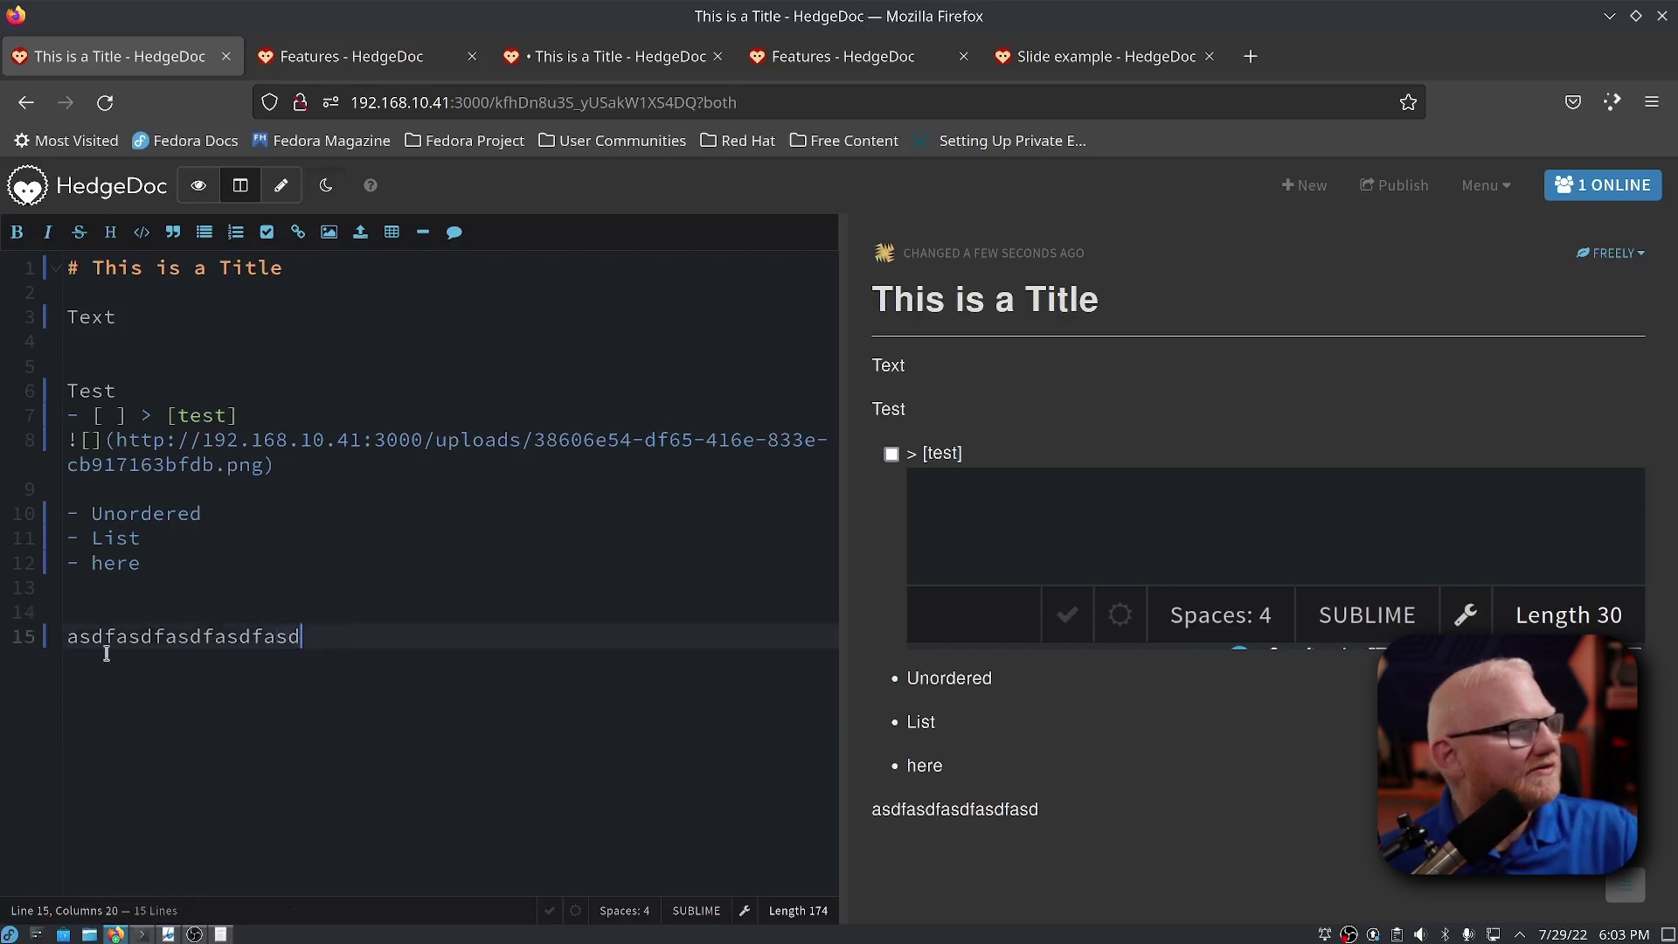
key("shift+Up")
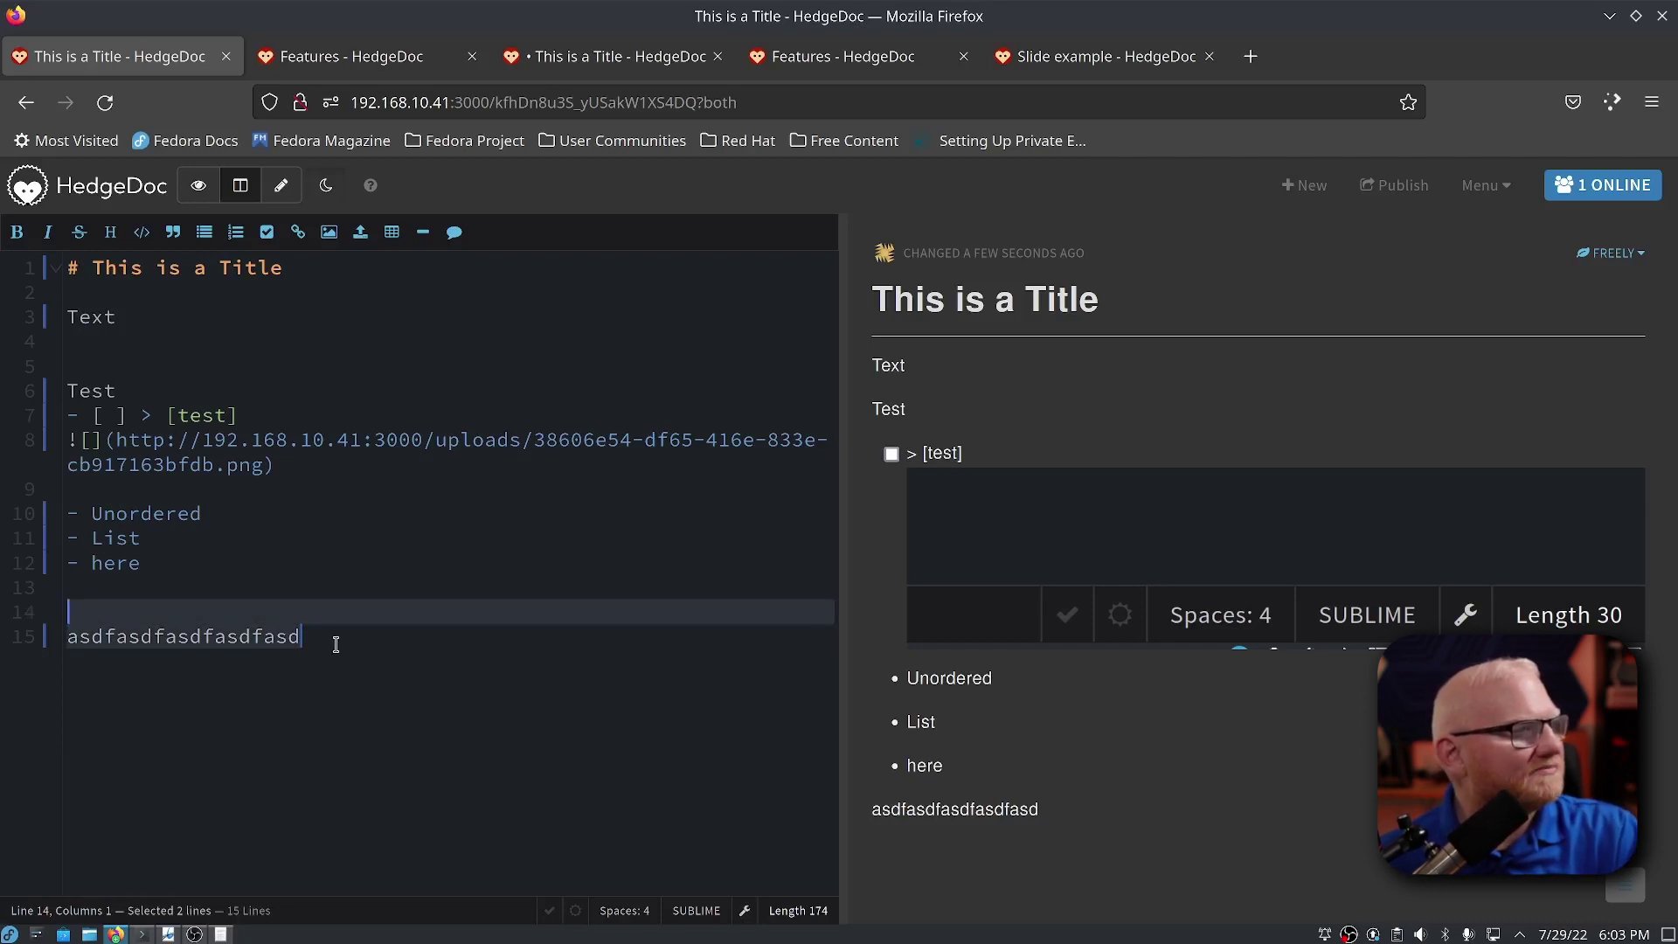
key("BackSpace")
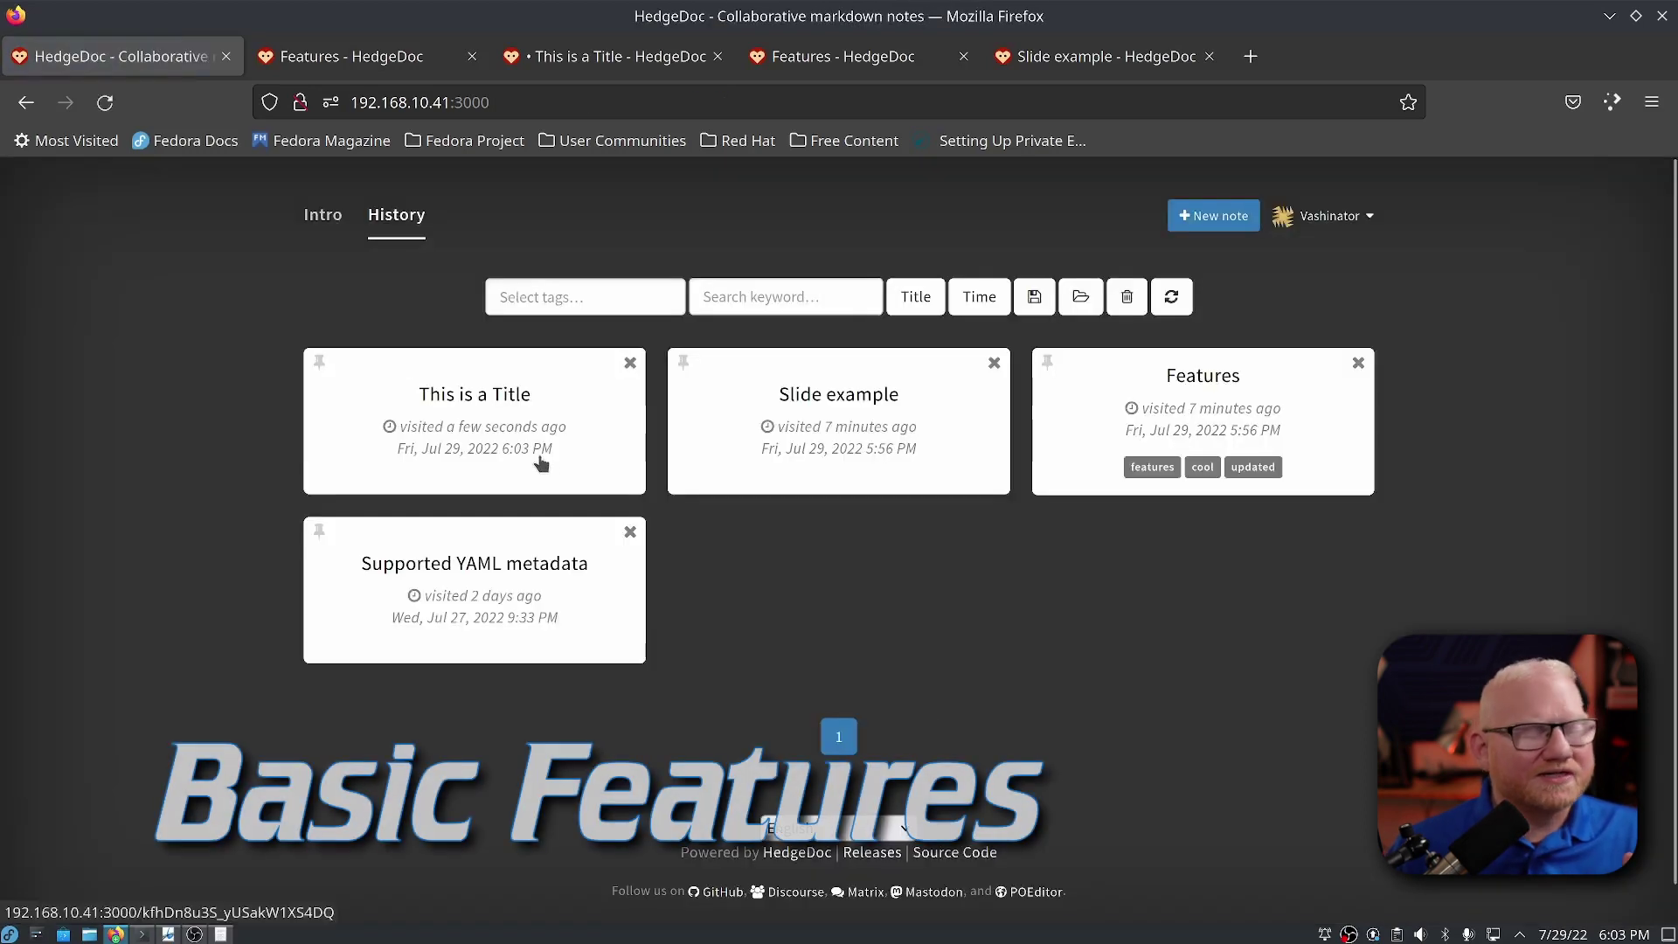
On the home page's Intro tab, follow the Real time collaboration link to the Features guide.
left_click(322, 231)
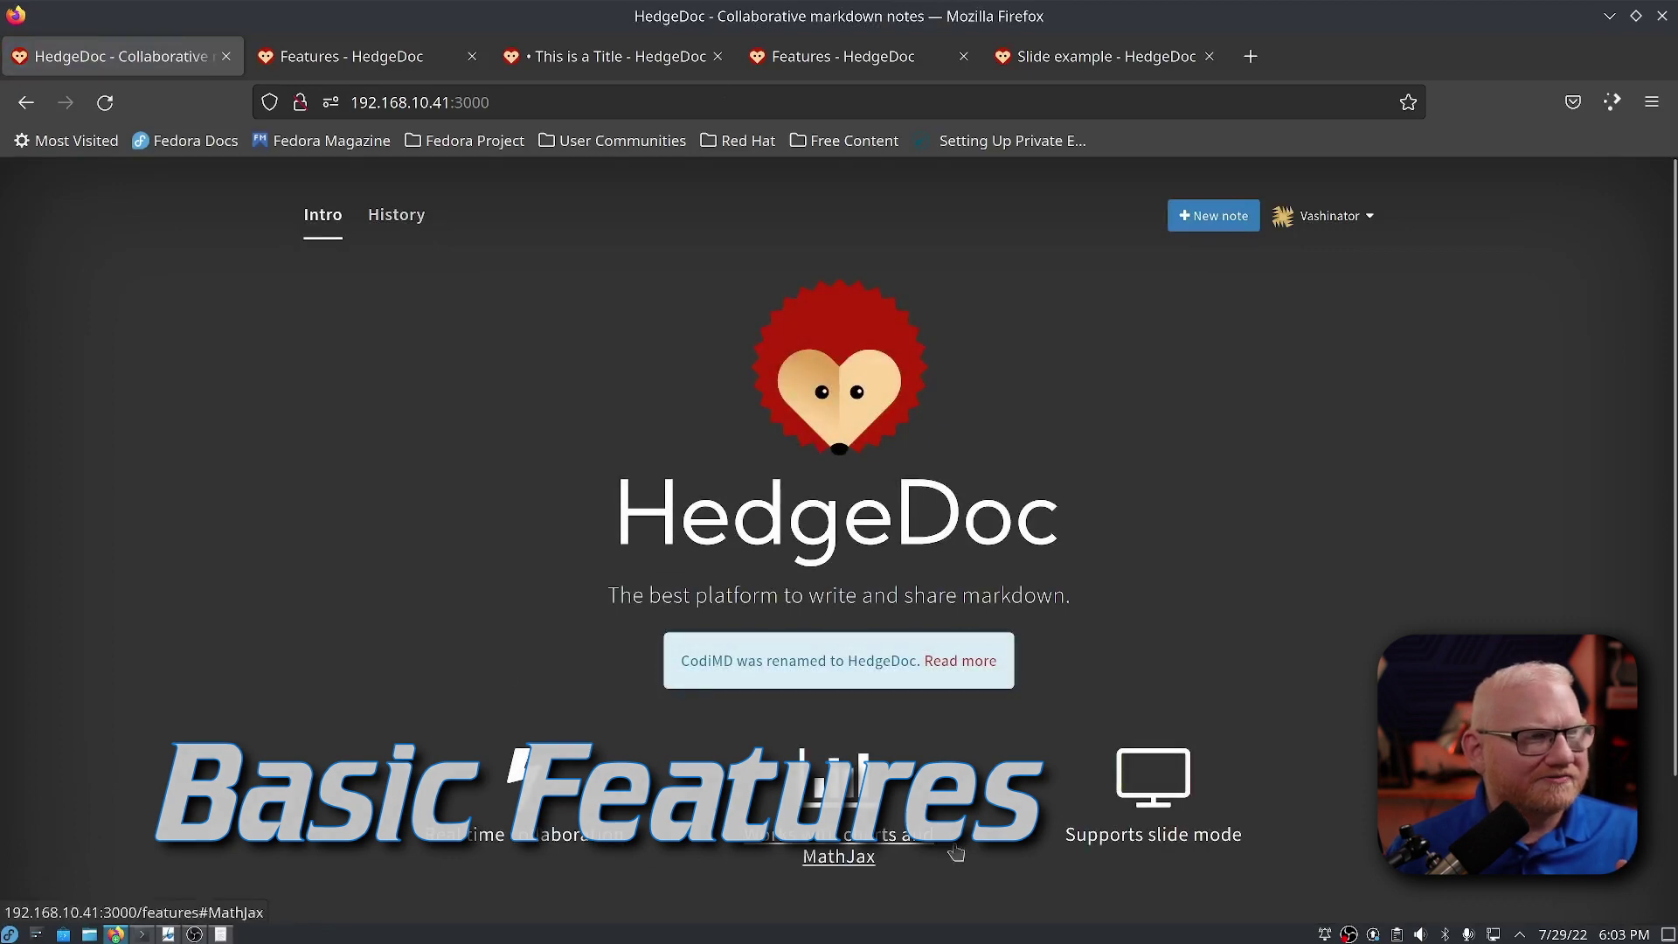
left_click(490, 835)
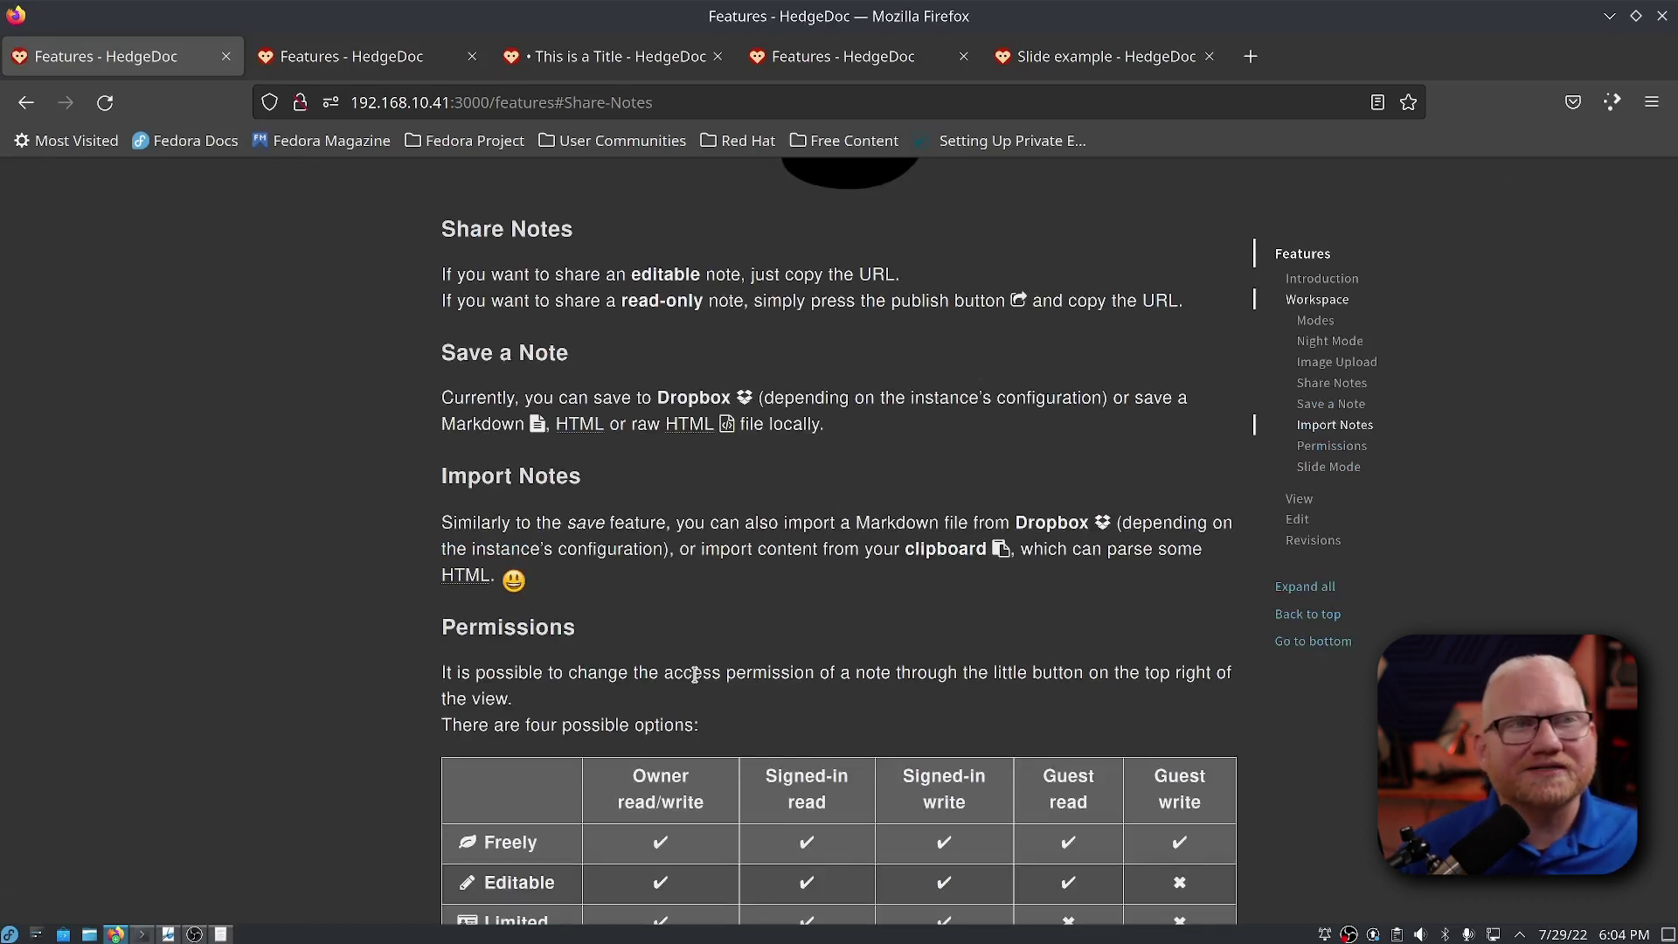
Scroll the Features note from Image Upload past Diagrams and Typography to the image examples.
scroll(696, 678, "up", 10)
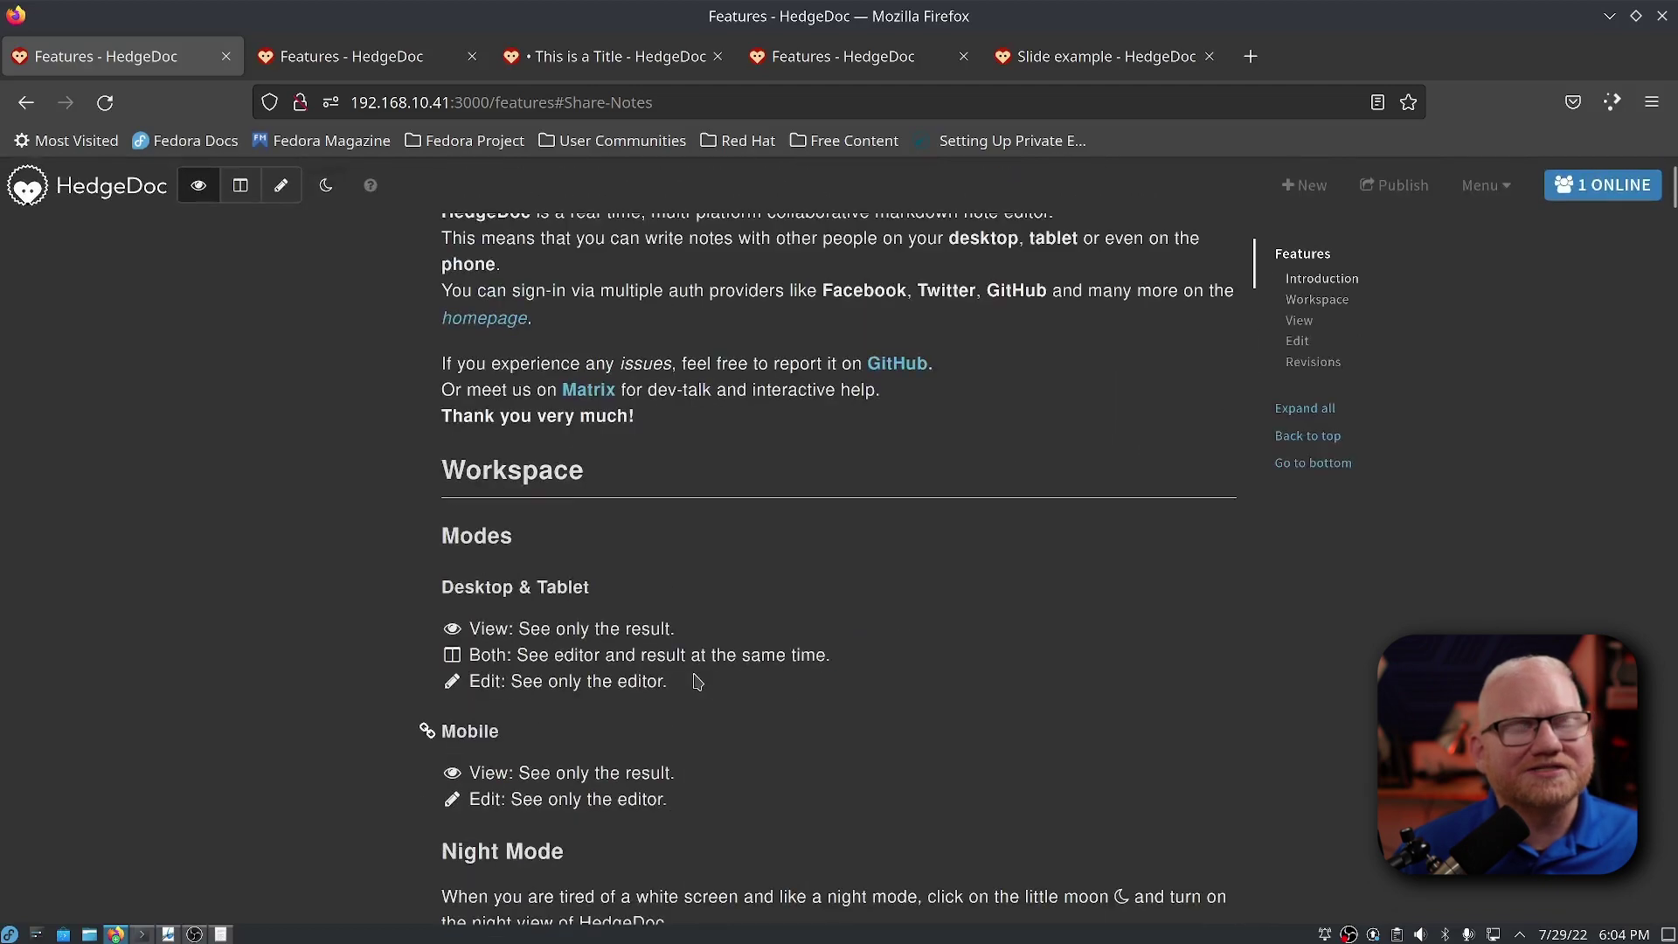
scroll(697, 681, "down", 15)
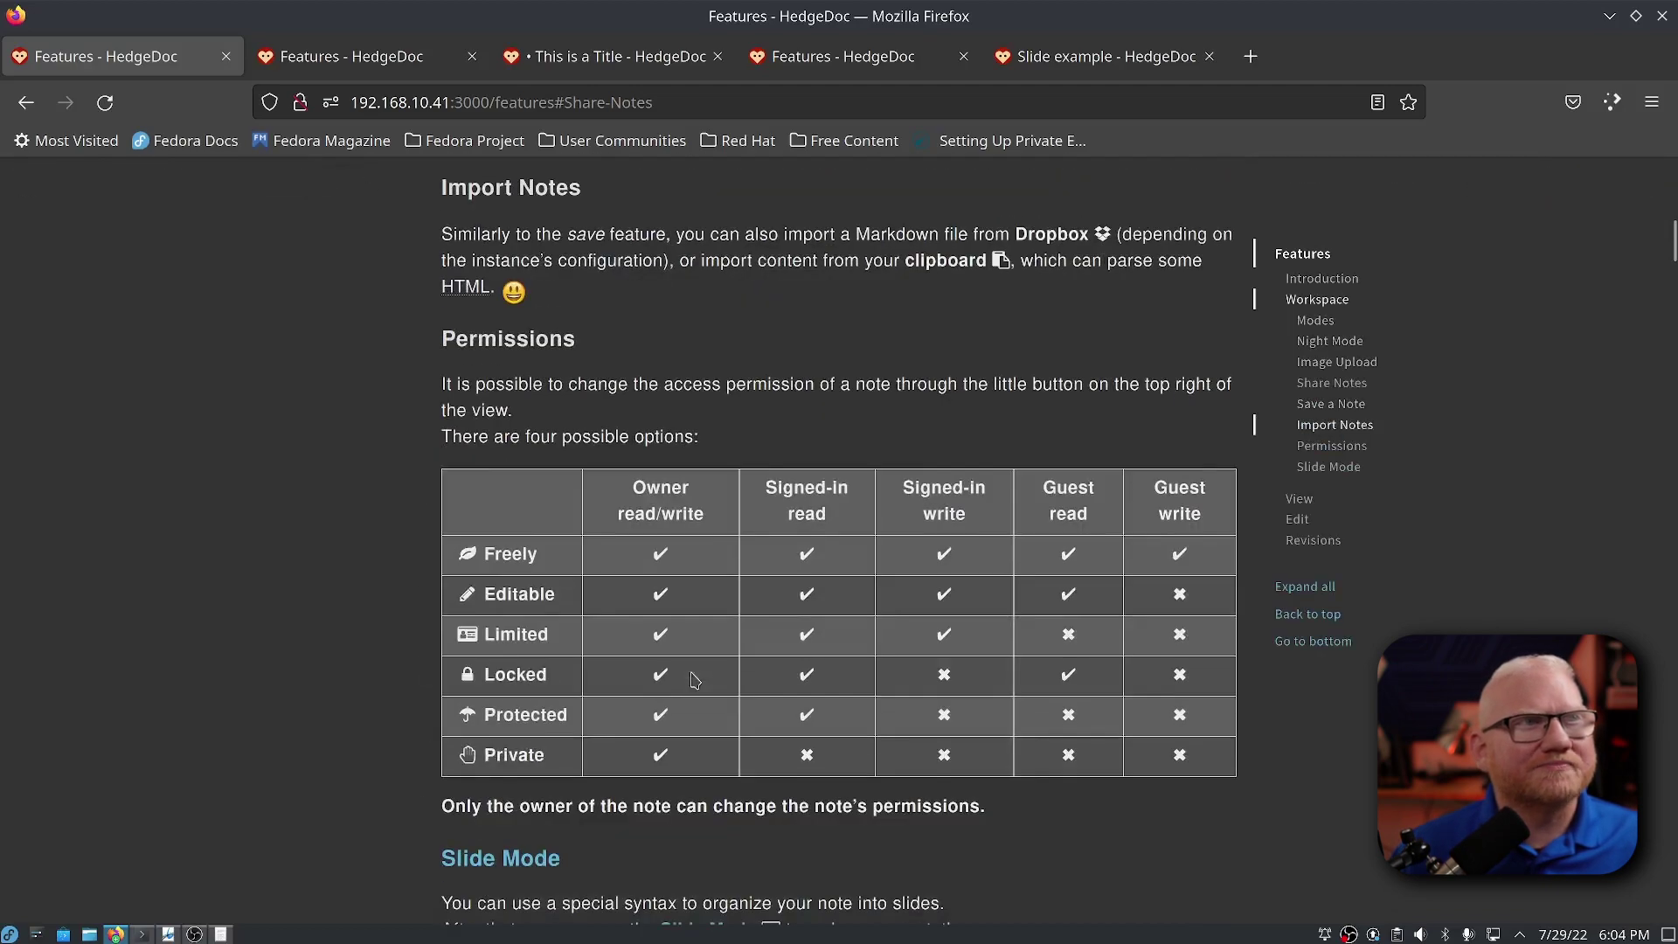
scroll(693, 680, "up", 15)
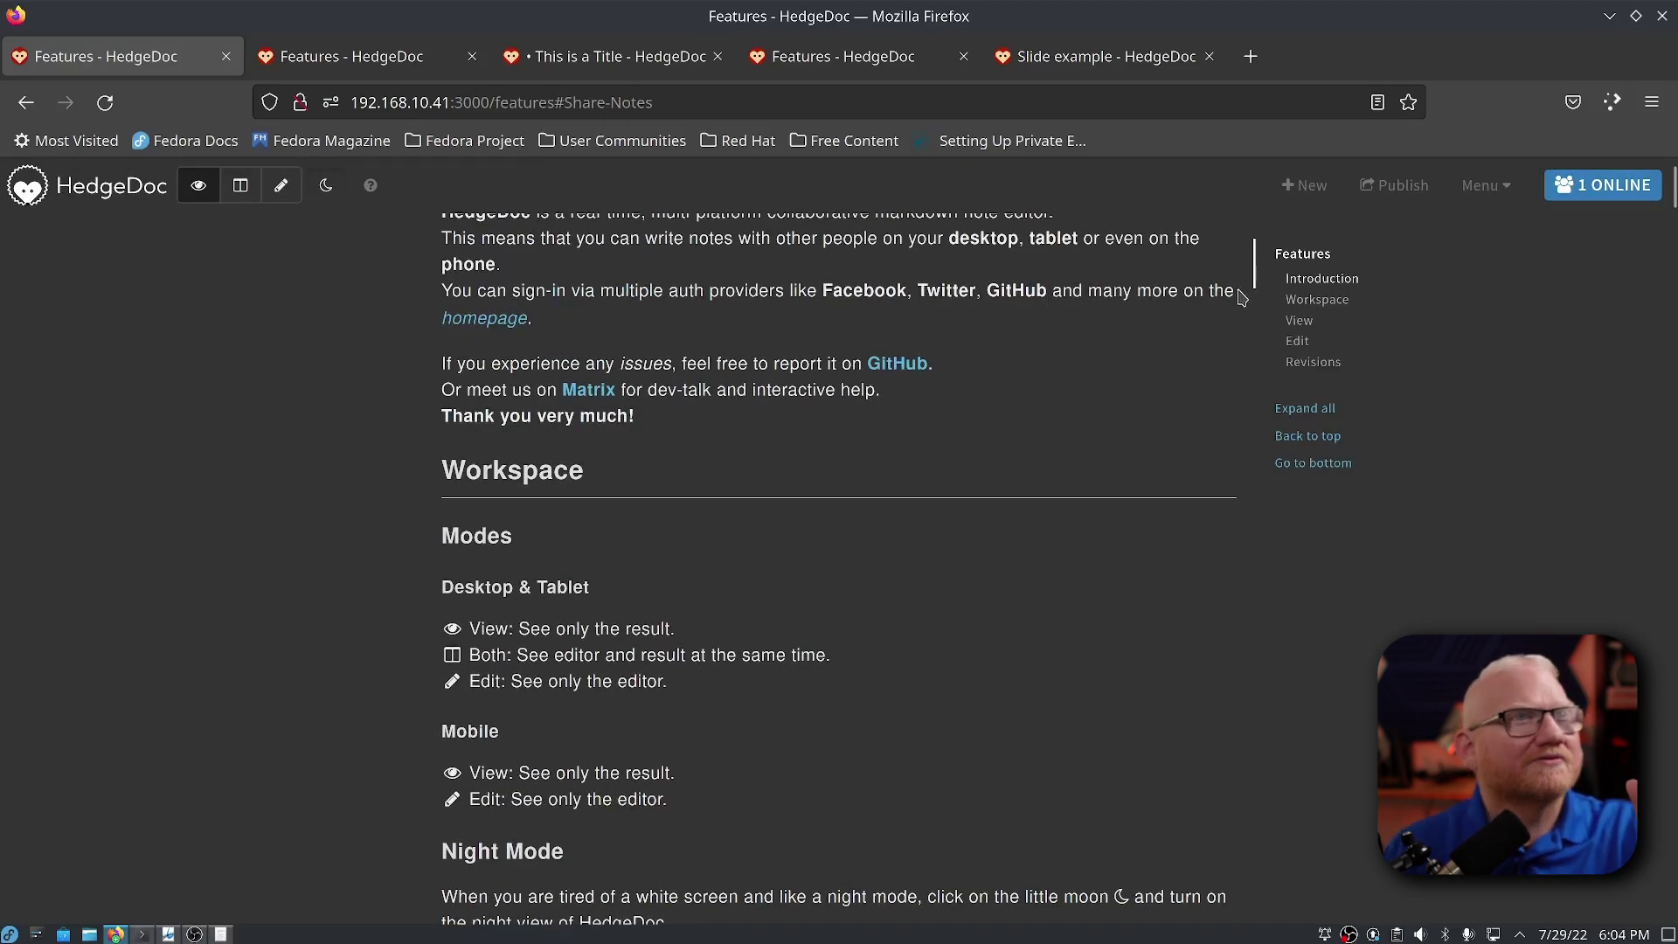
scroll(1337, 342, "up", 3)
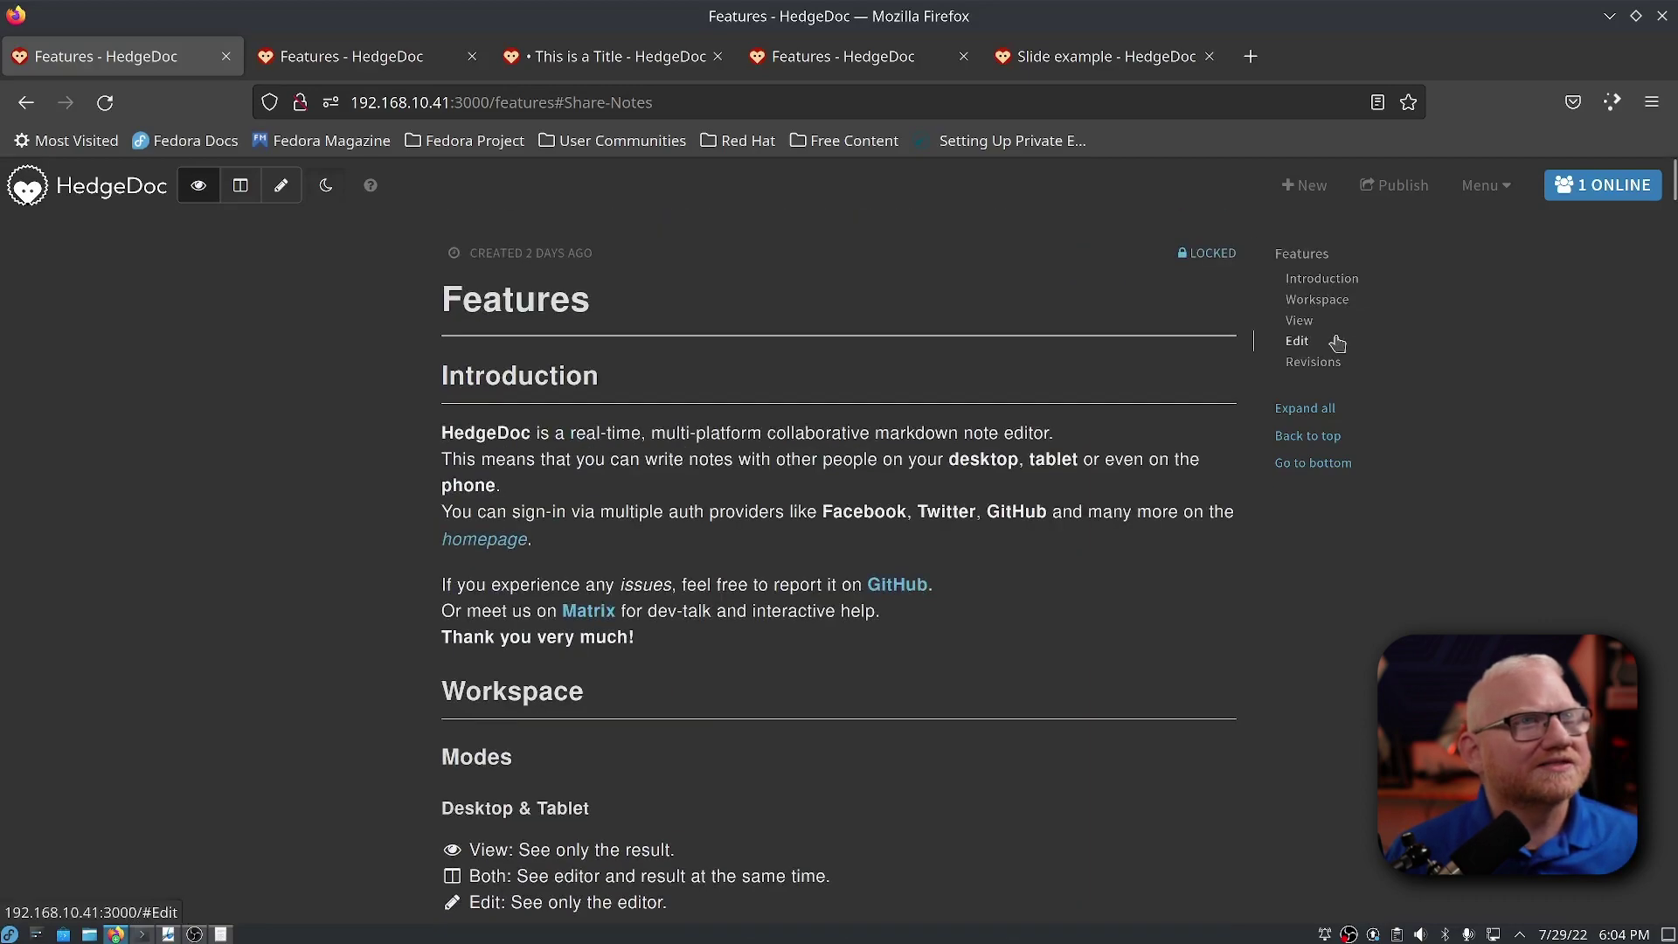
scroll(1338, 342, "down", 10)
scroll(1327, 350, "up", 3)
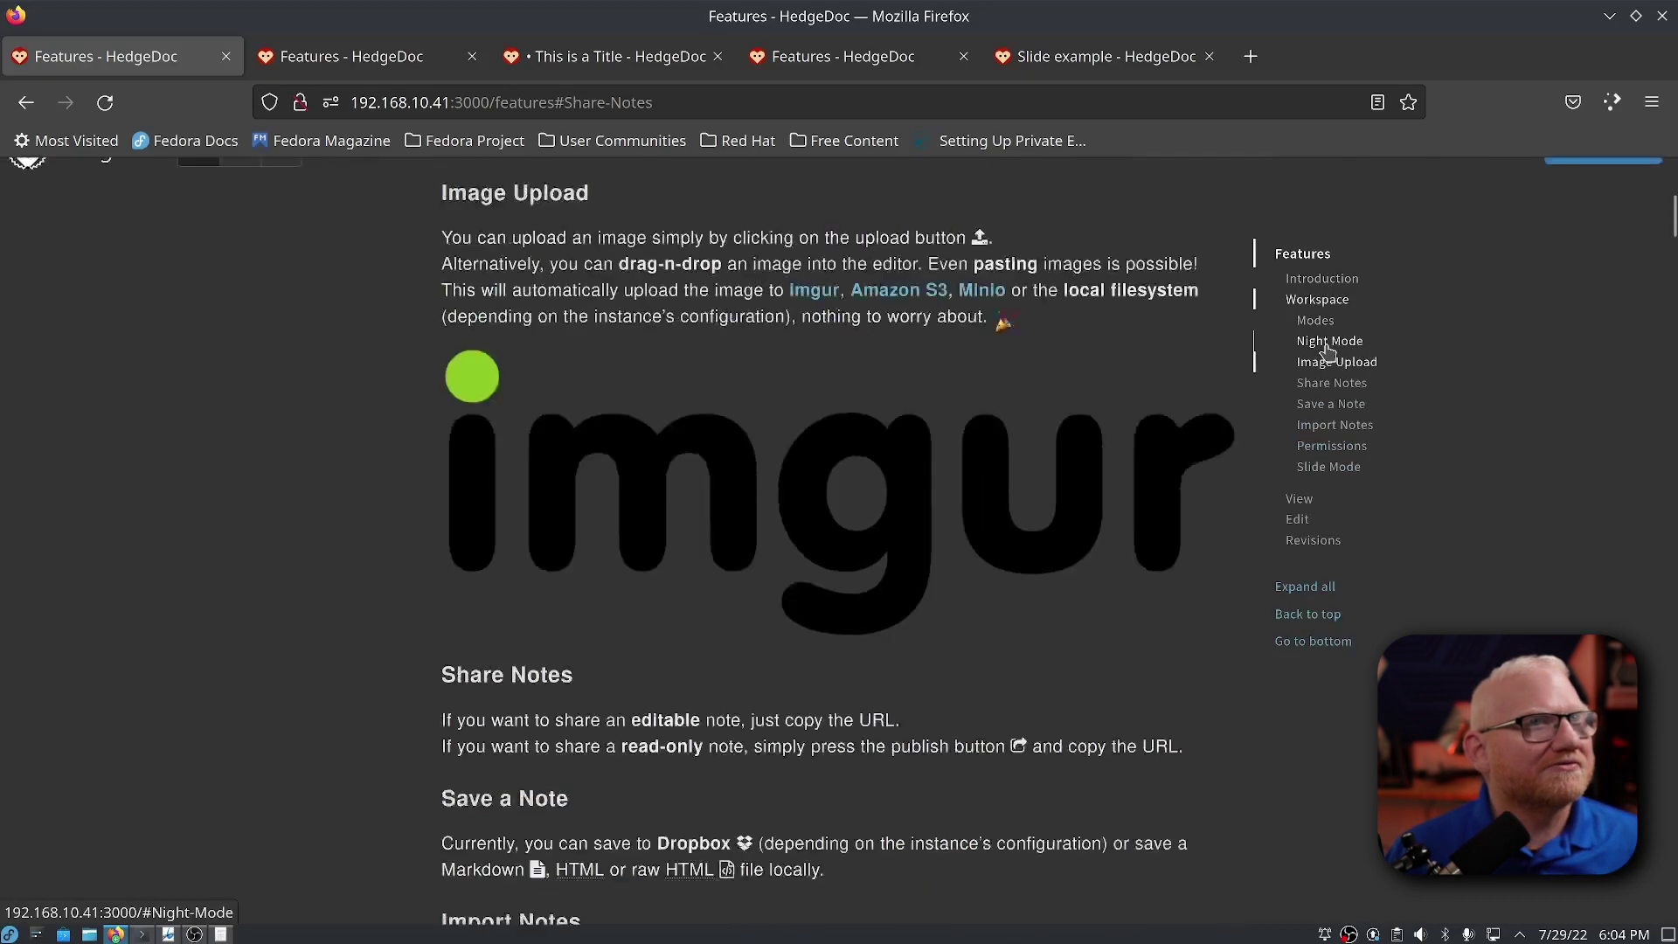
scroll(1325, 353, "down", 6)
scroll(1325, 354, "down", 5)
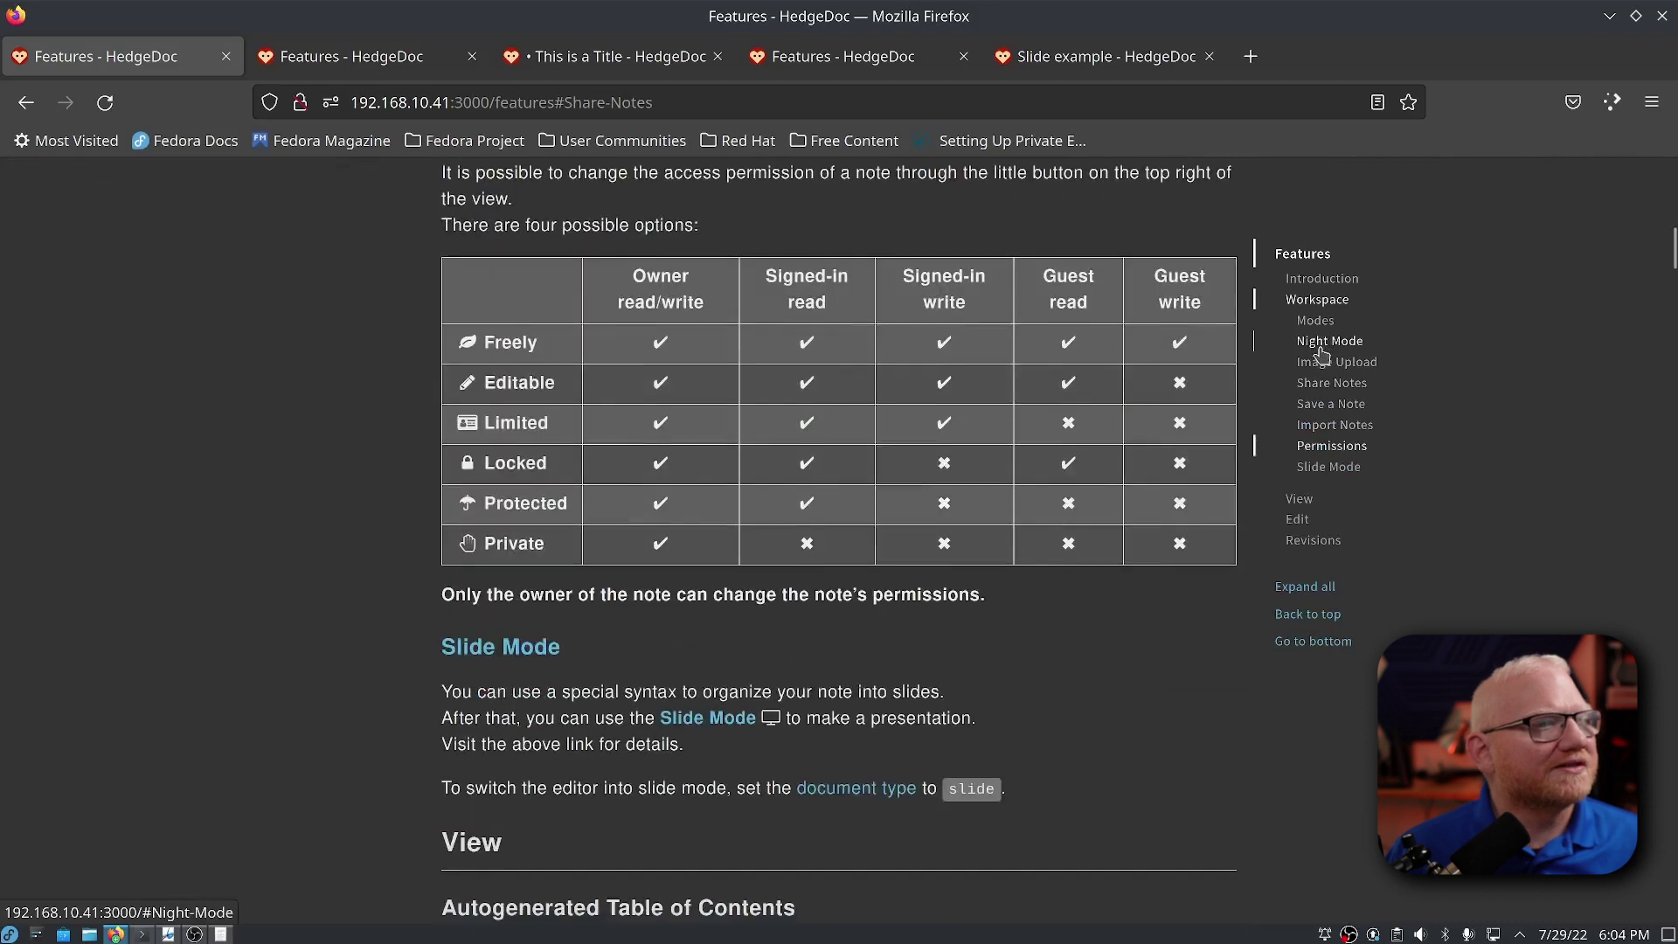
scroll(1316, 356, "down", 5)
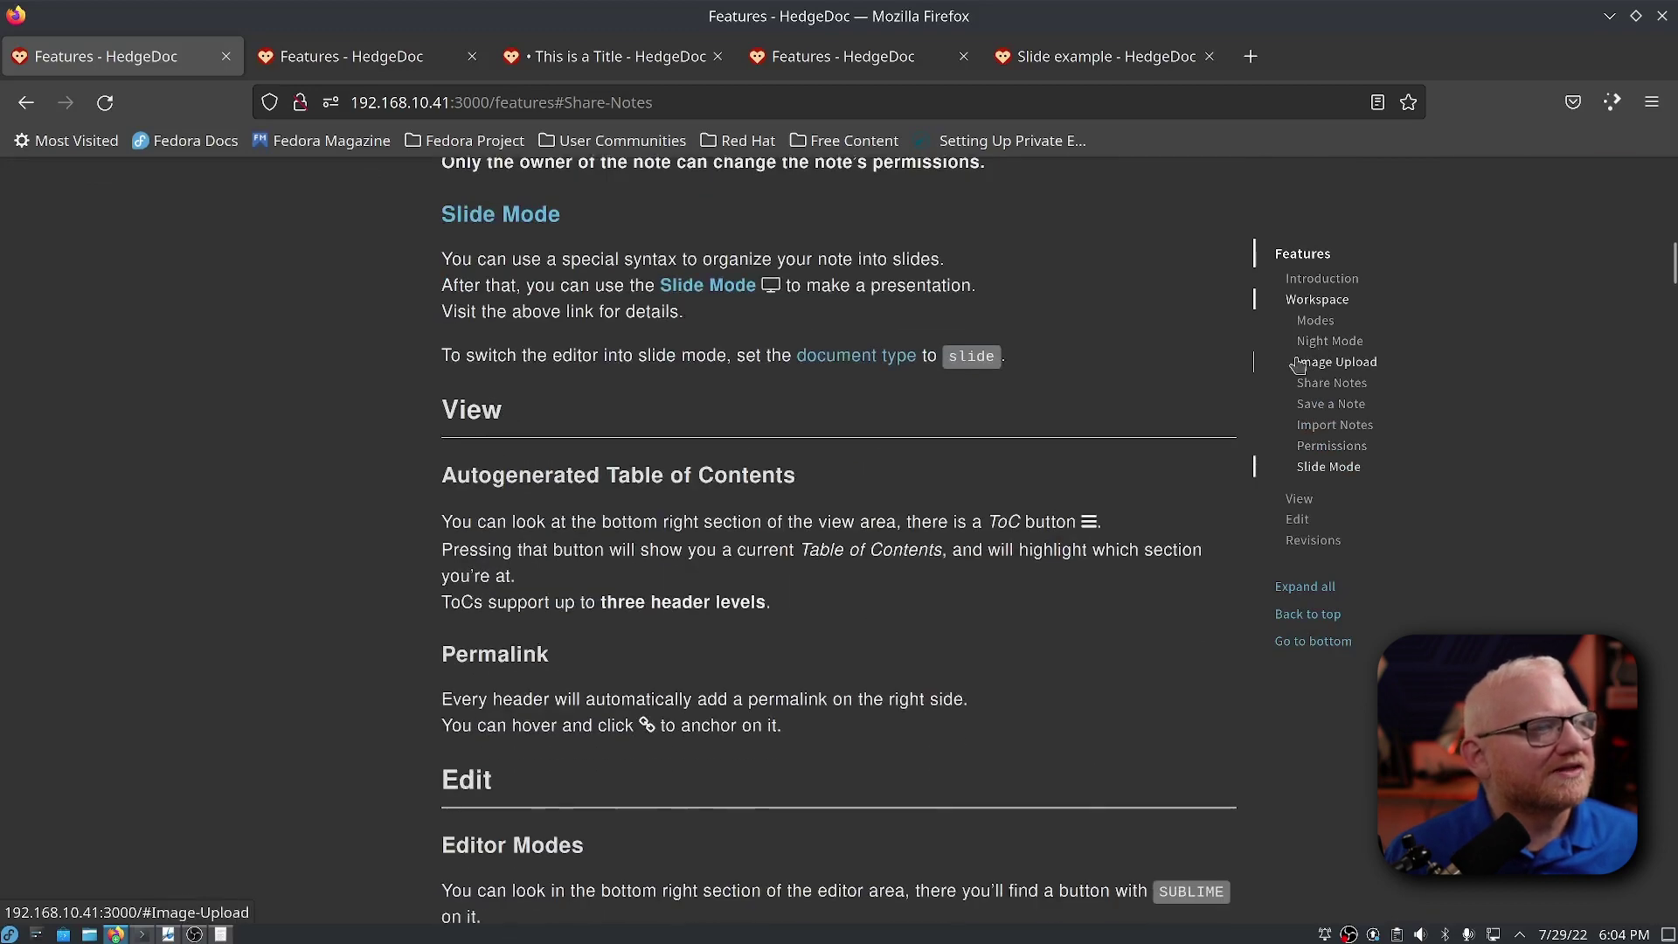
scroll(1303, 364, "down", 7)
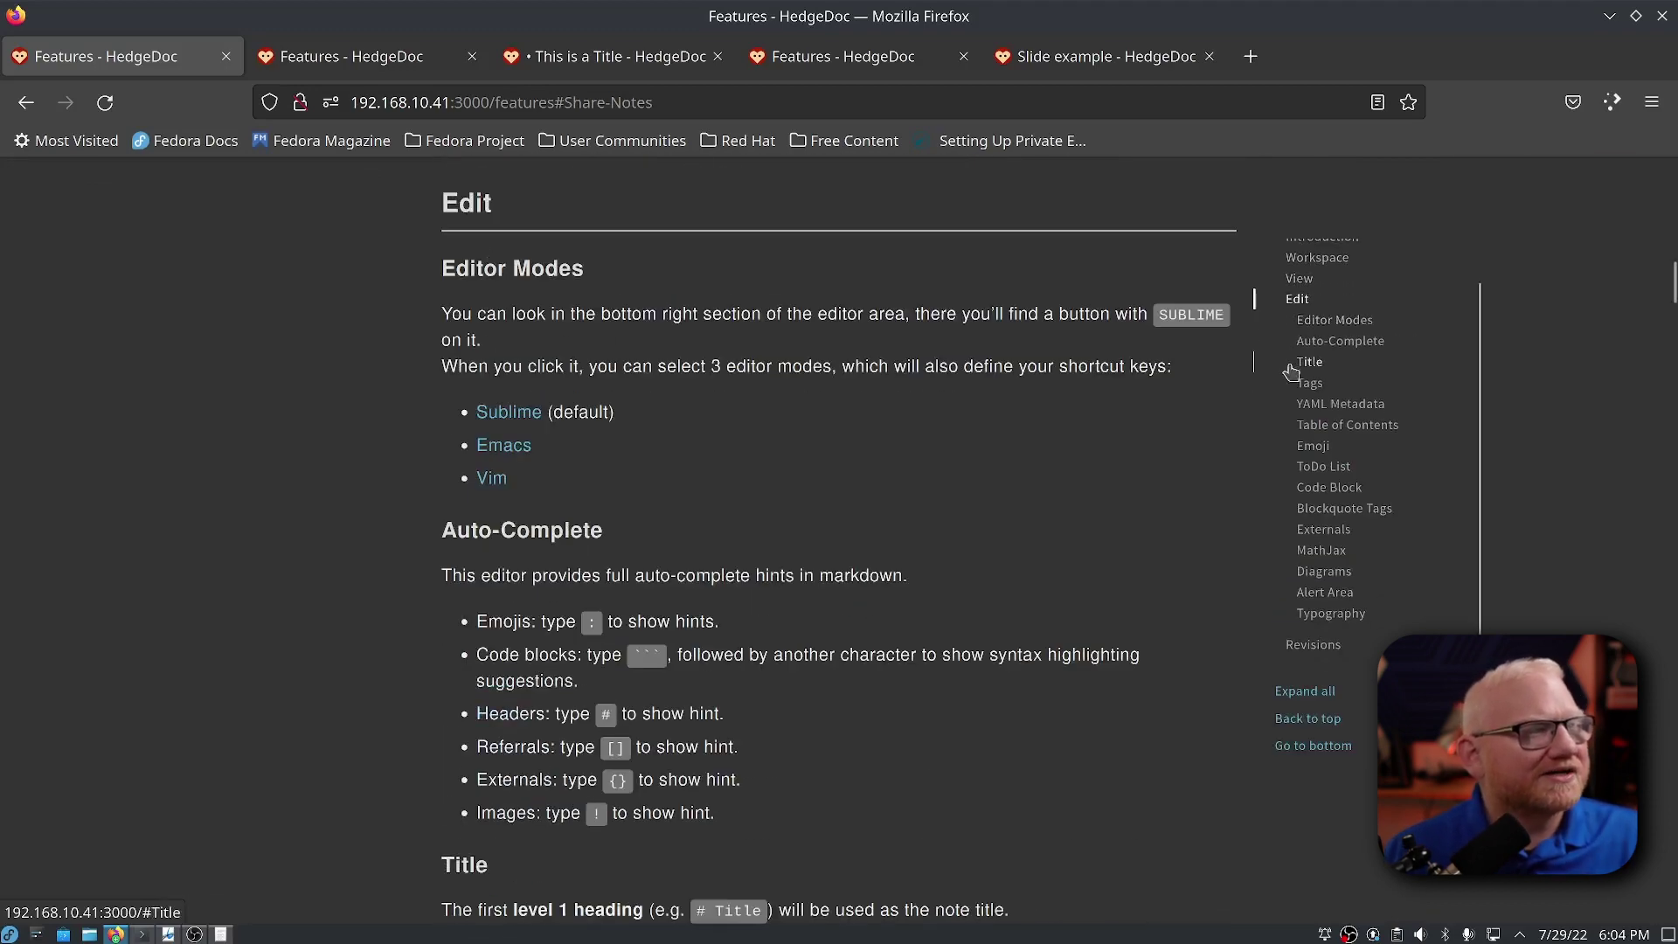
scroll(1234, 420, "down", 3)
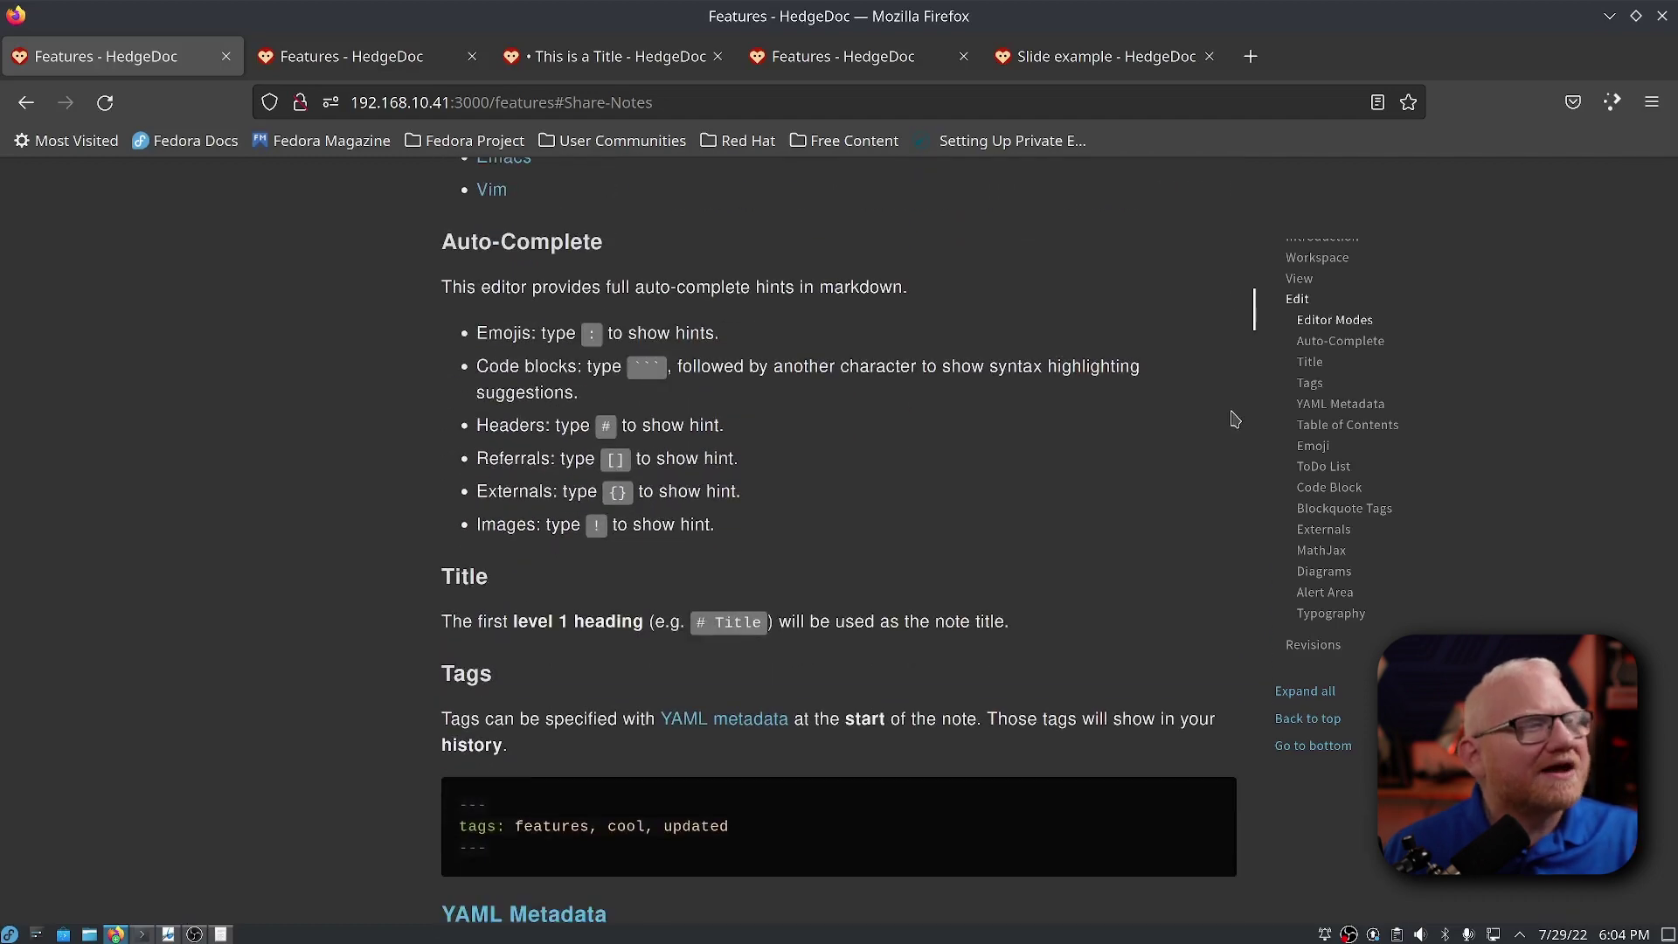
scroll(1235, 420, "down", 6)
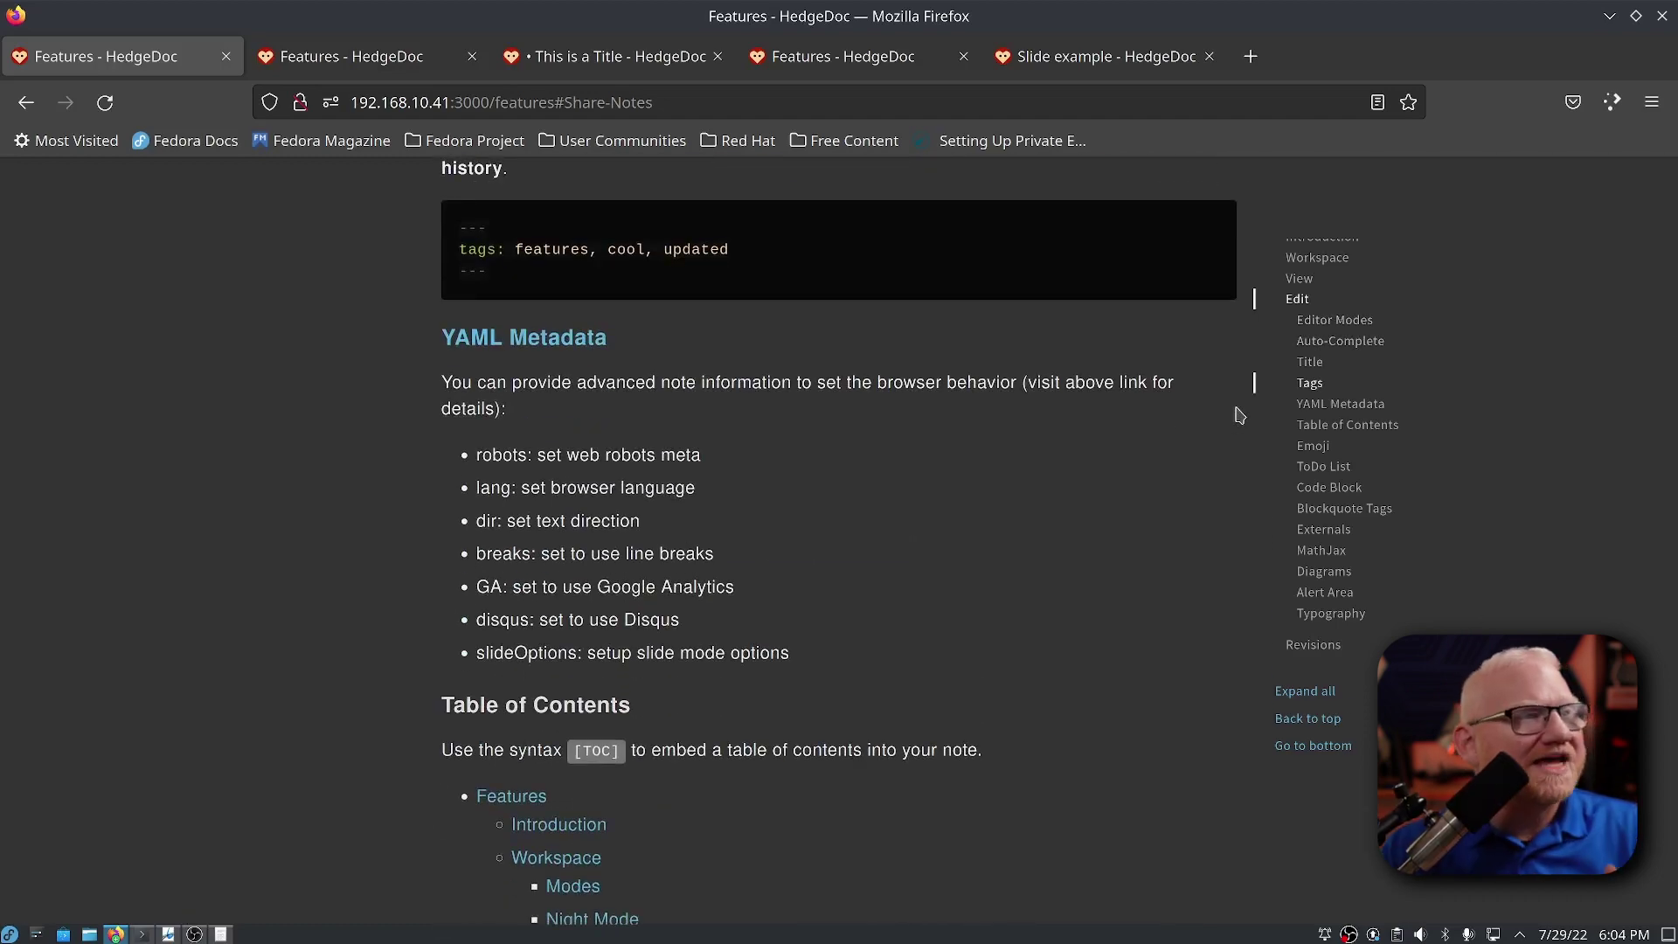
scroll(1224, 415, "down", 15)
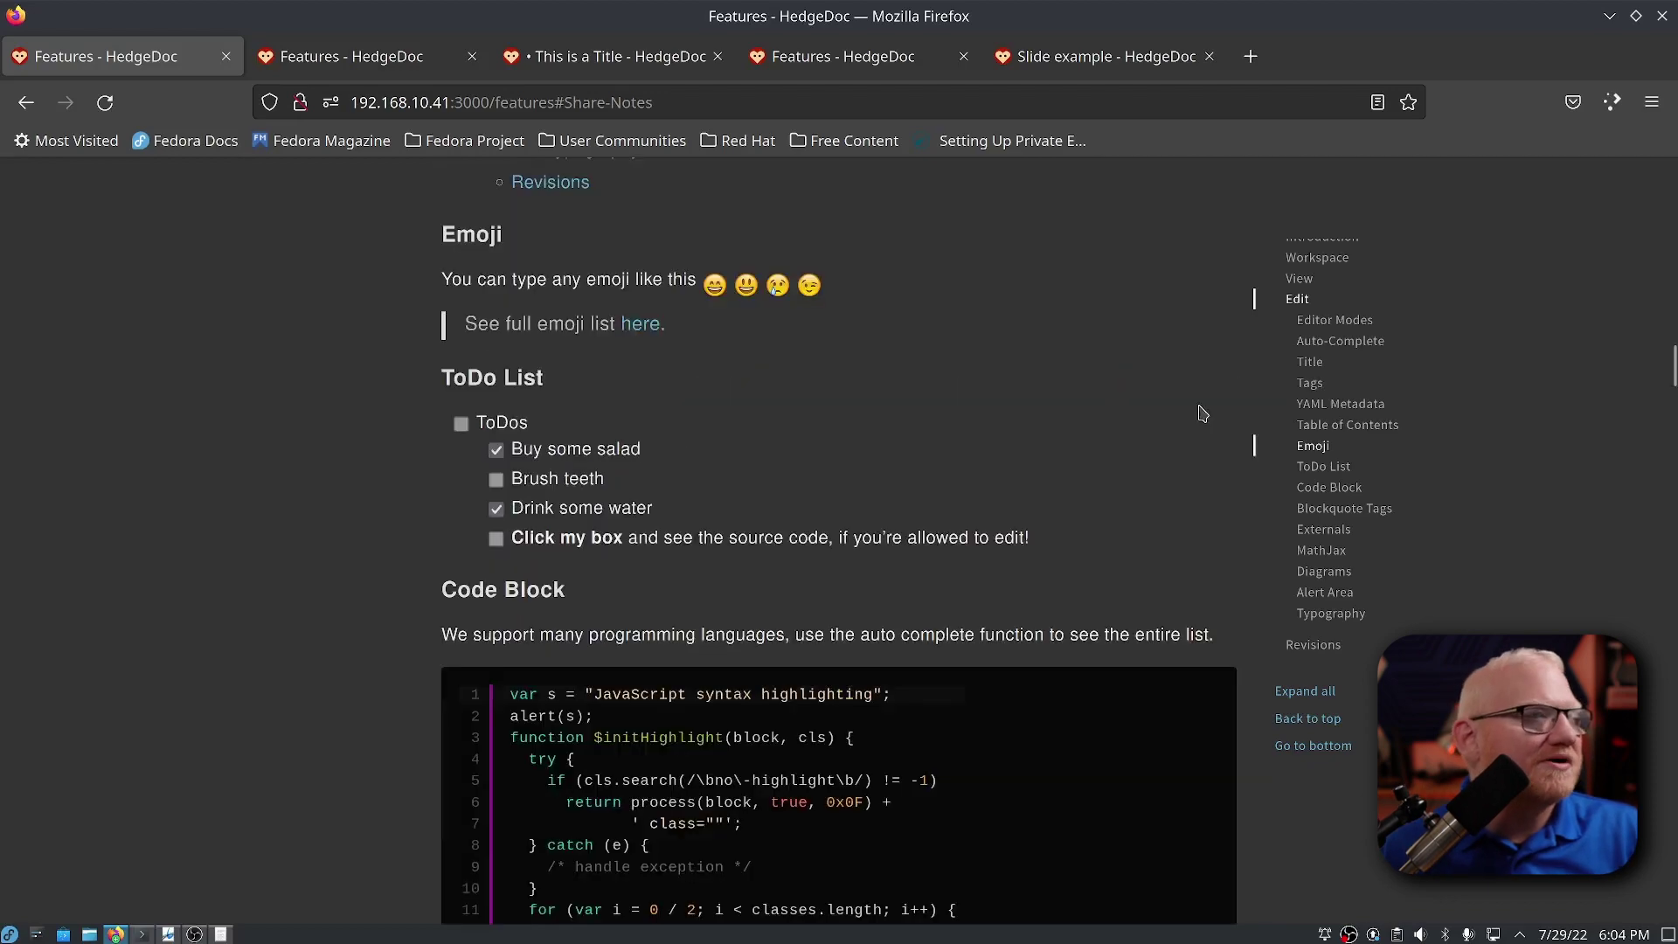
scroll(1203, 415, "down", 20)
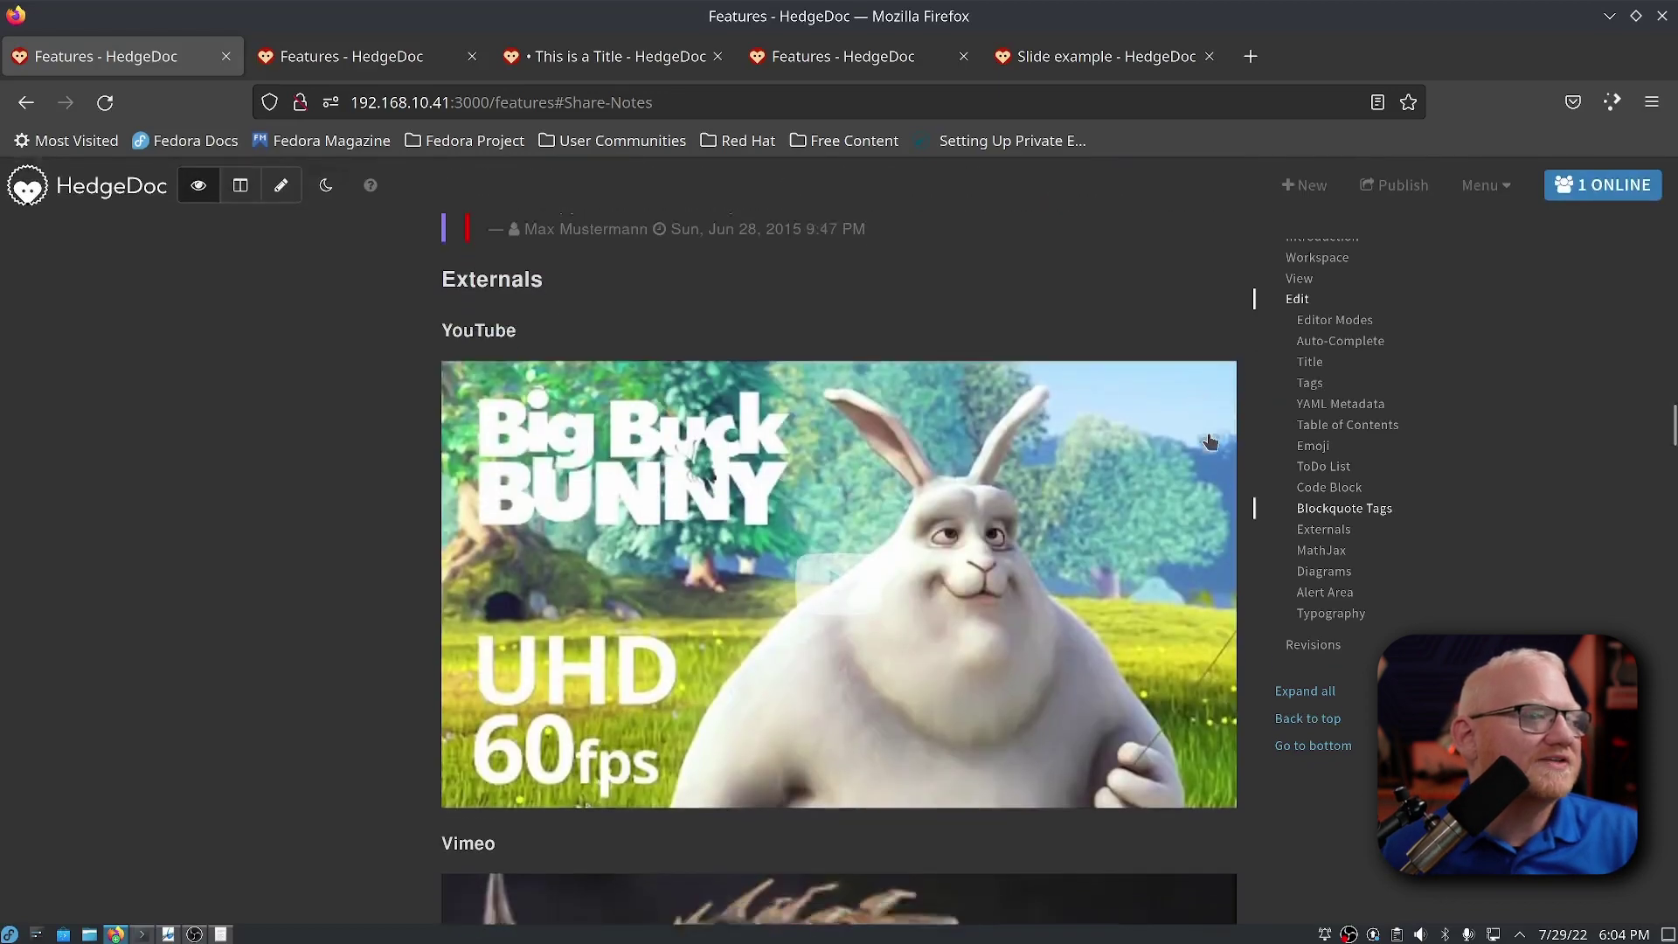
scroll(1209, 444, "down", 7)
scroll(1210, 443, "up", 4)
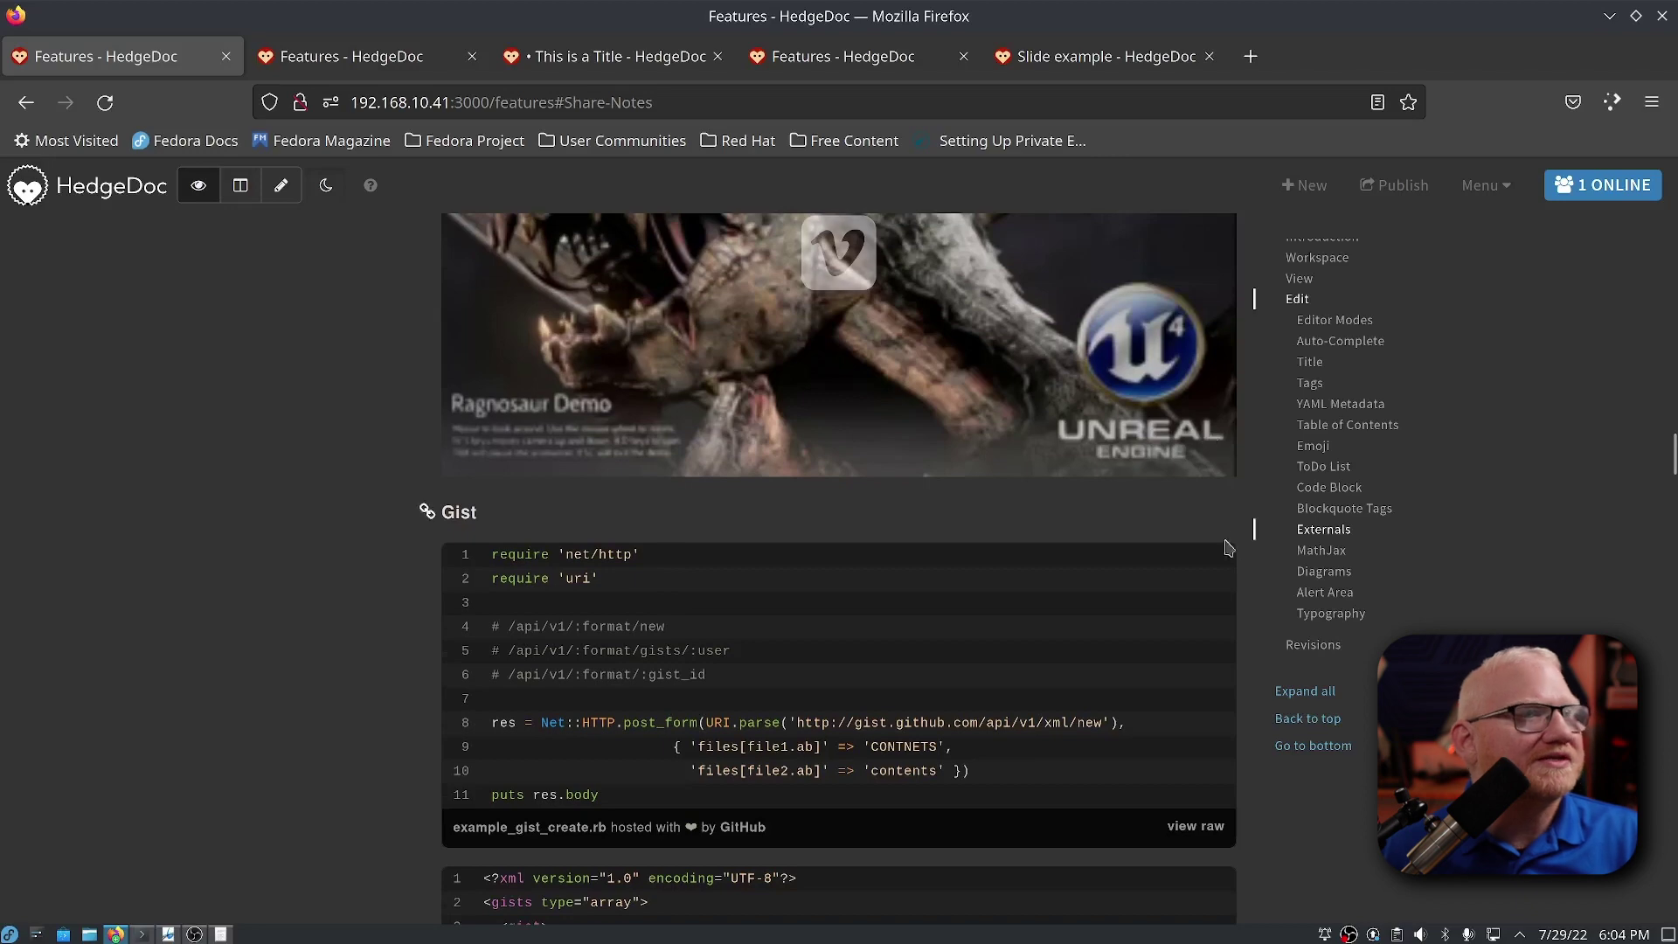
scroll(1208, 690, "down", 10)
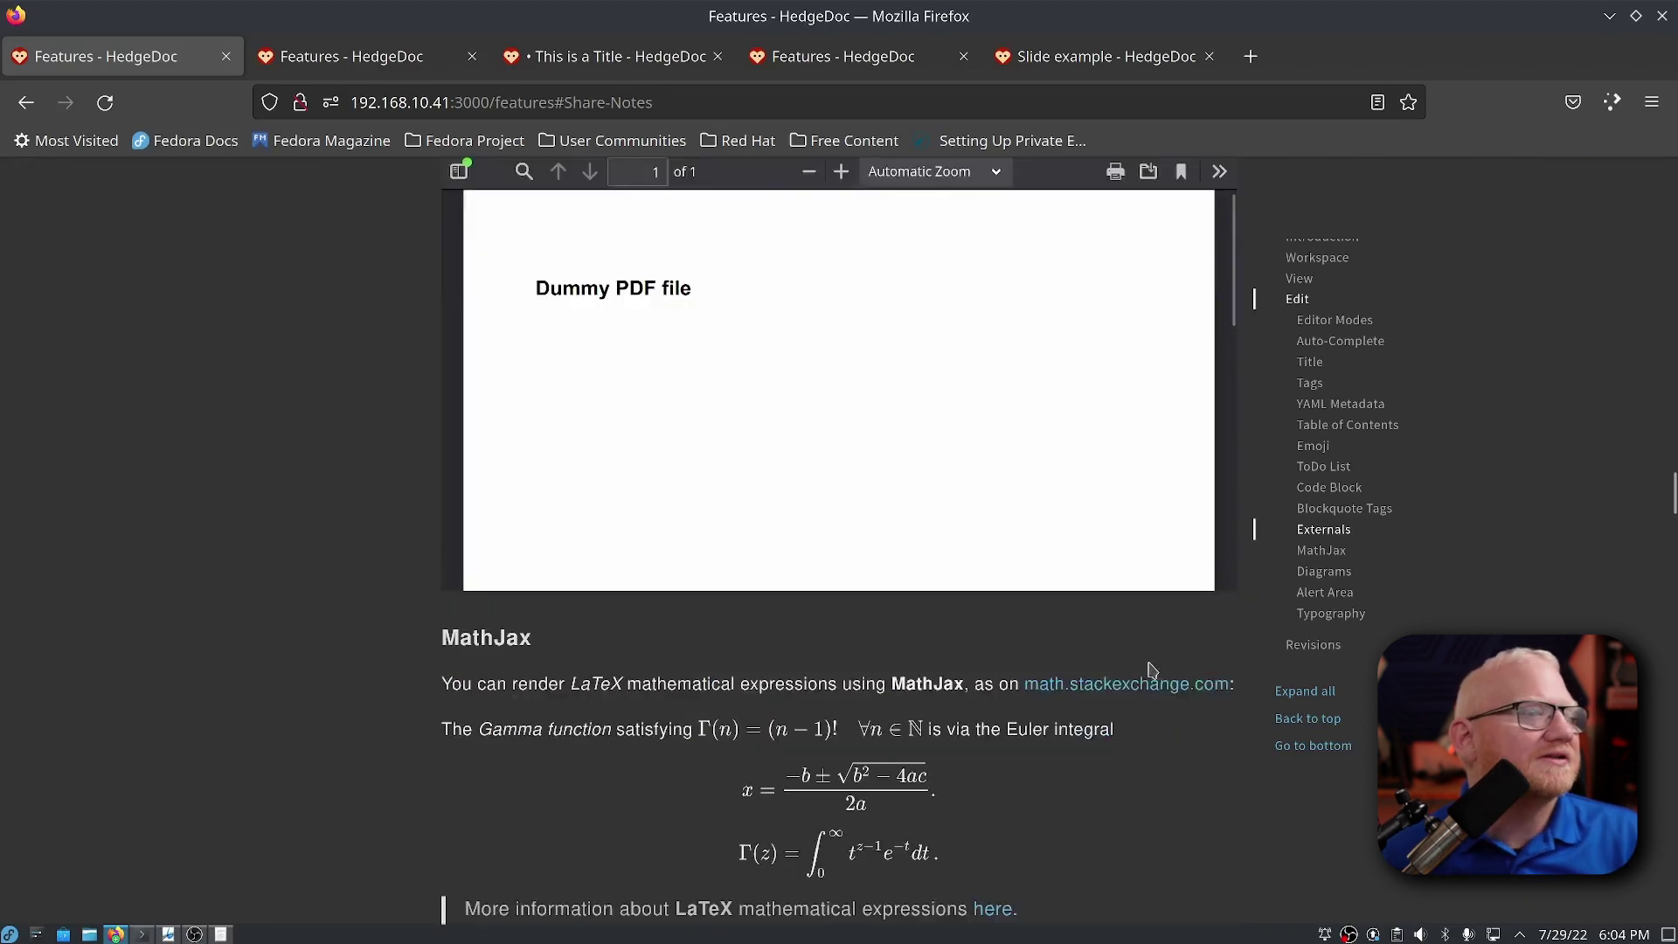
scroll(853, 625, "up", 5)
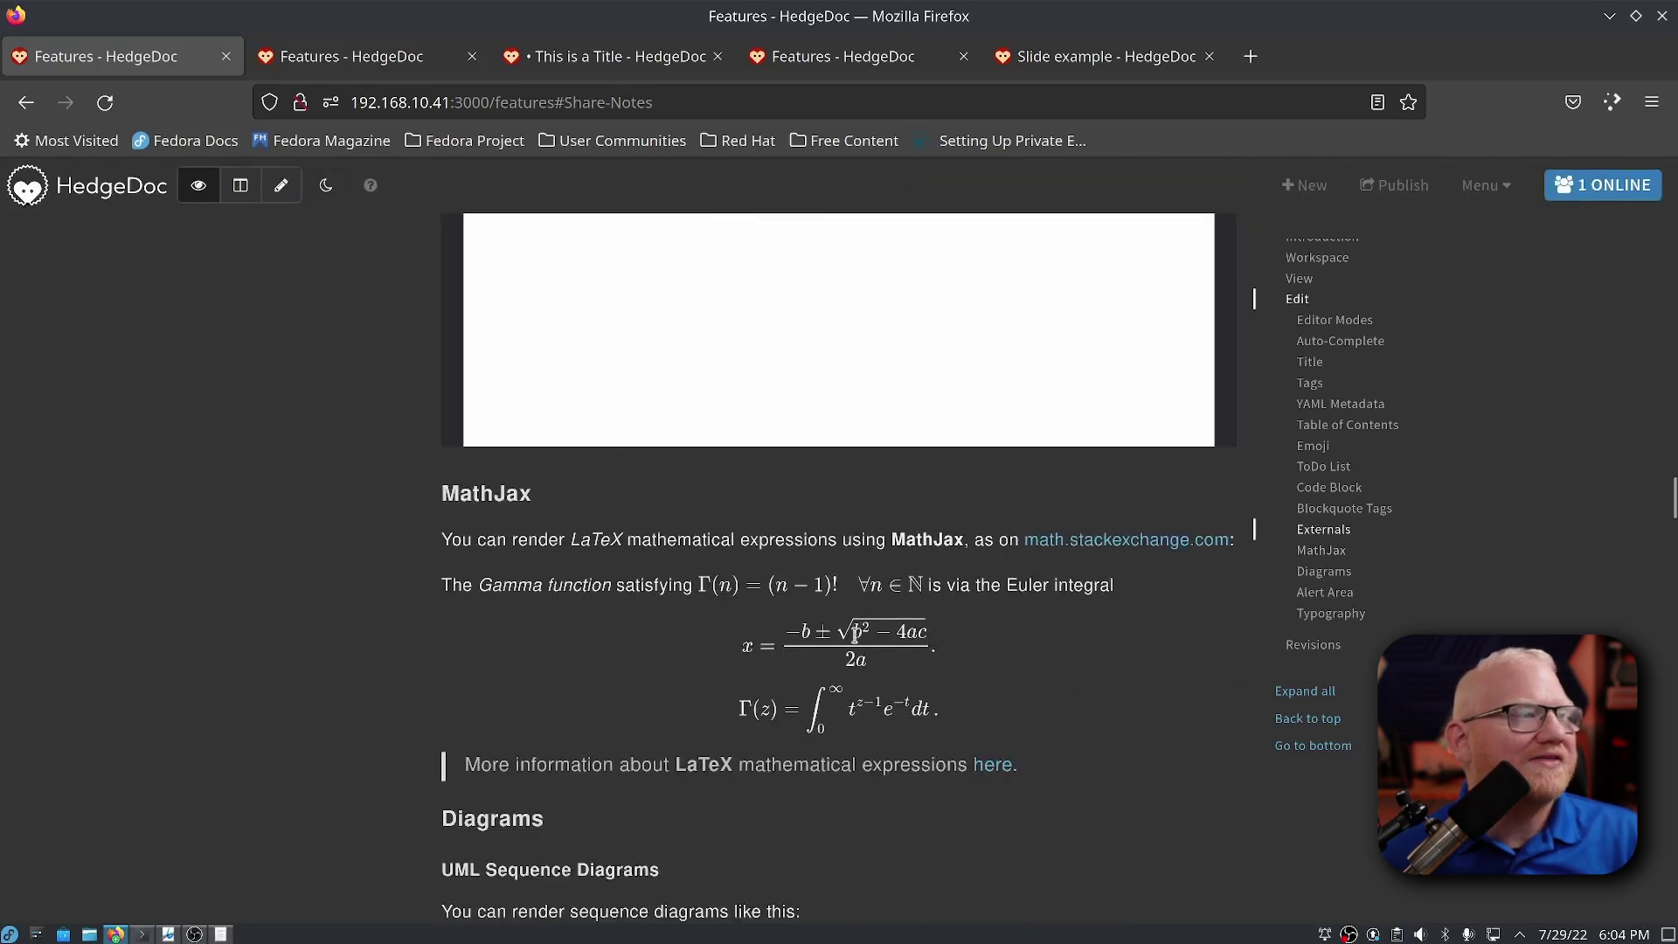
scroll(856, 634, "down", 7)
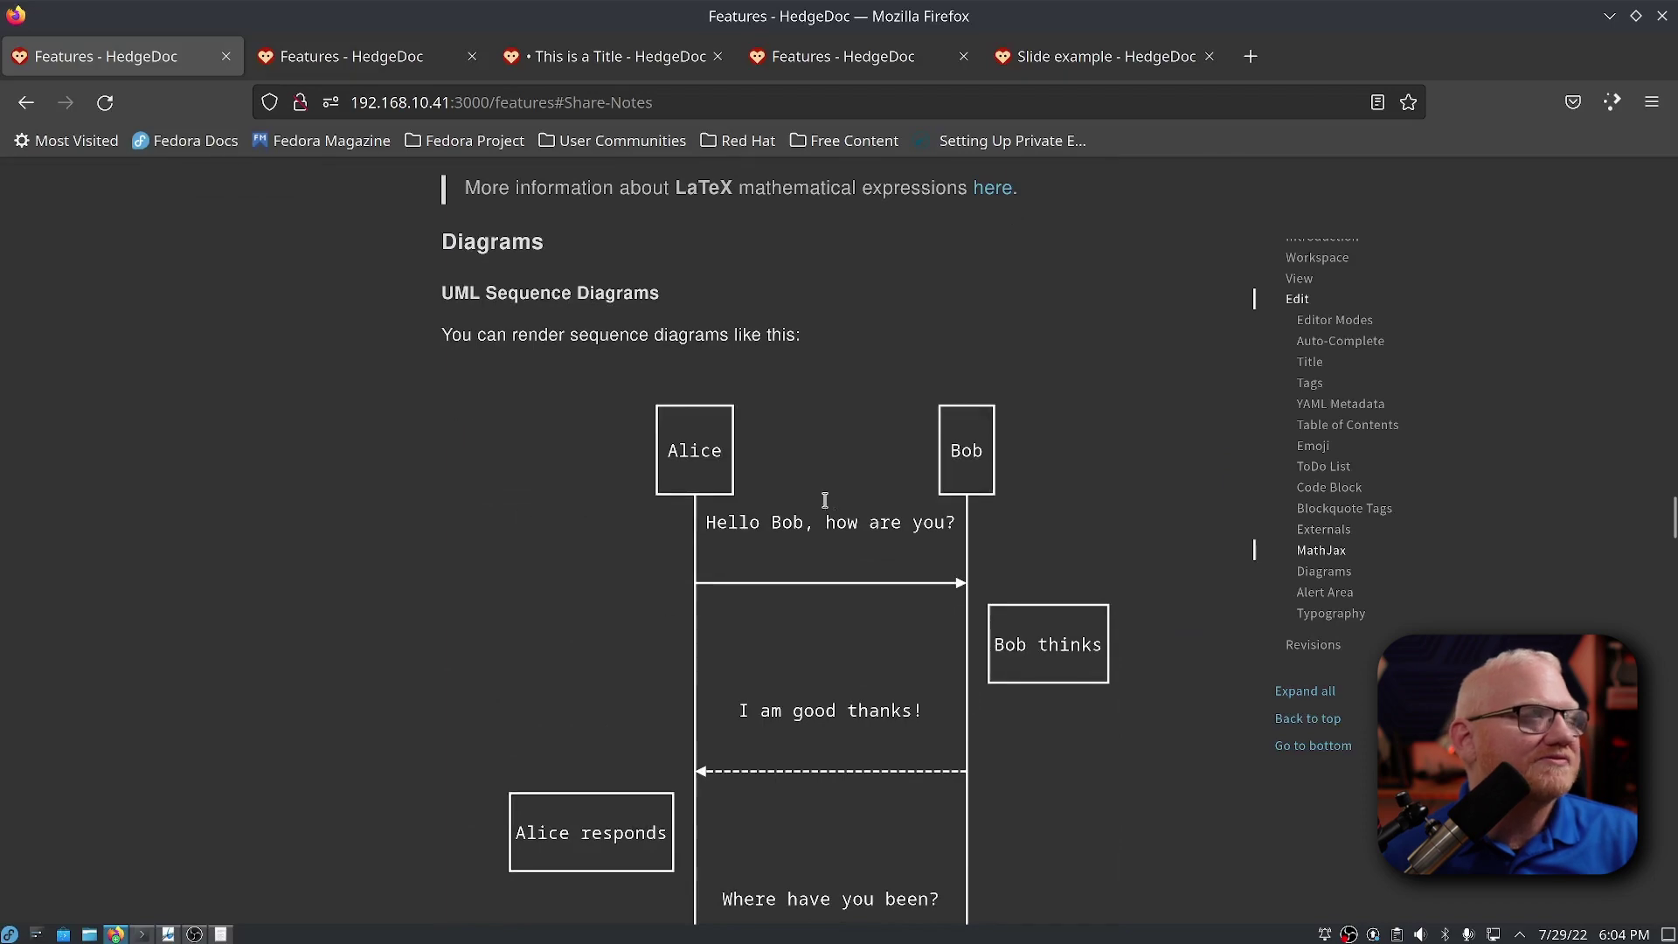
scroll(790, 673, "down", 20)
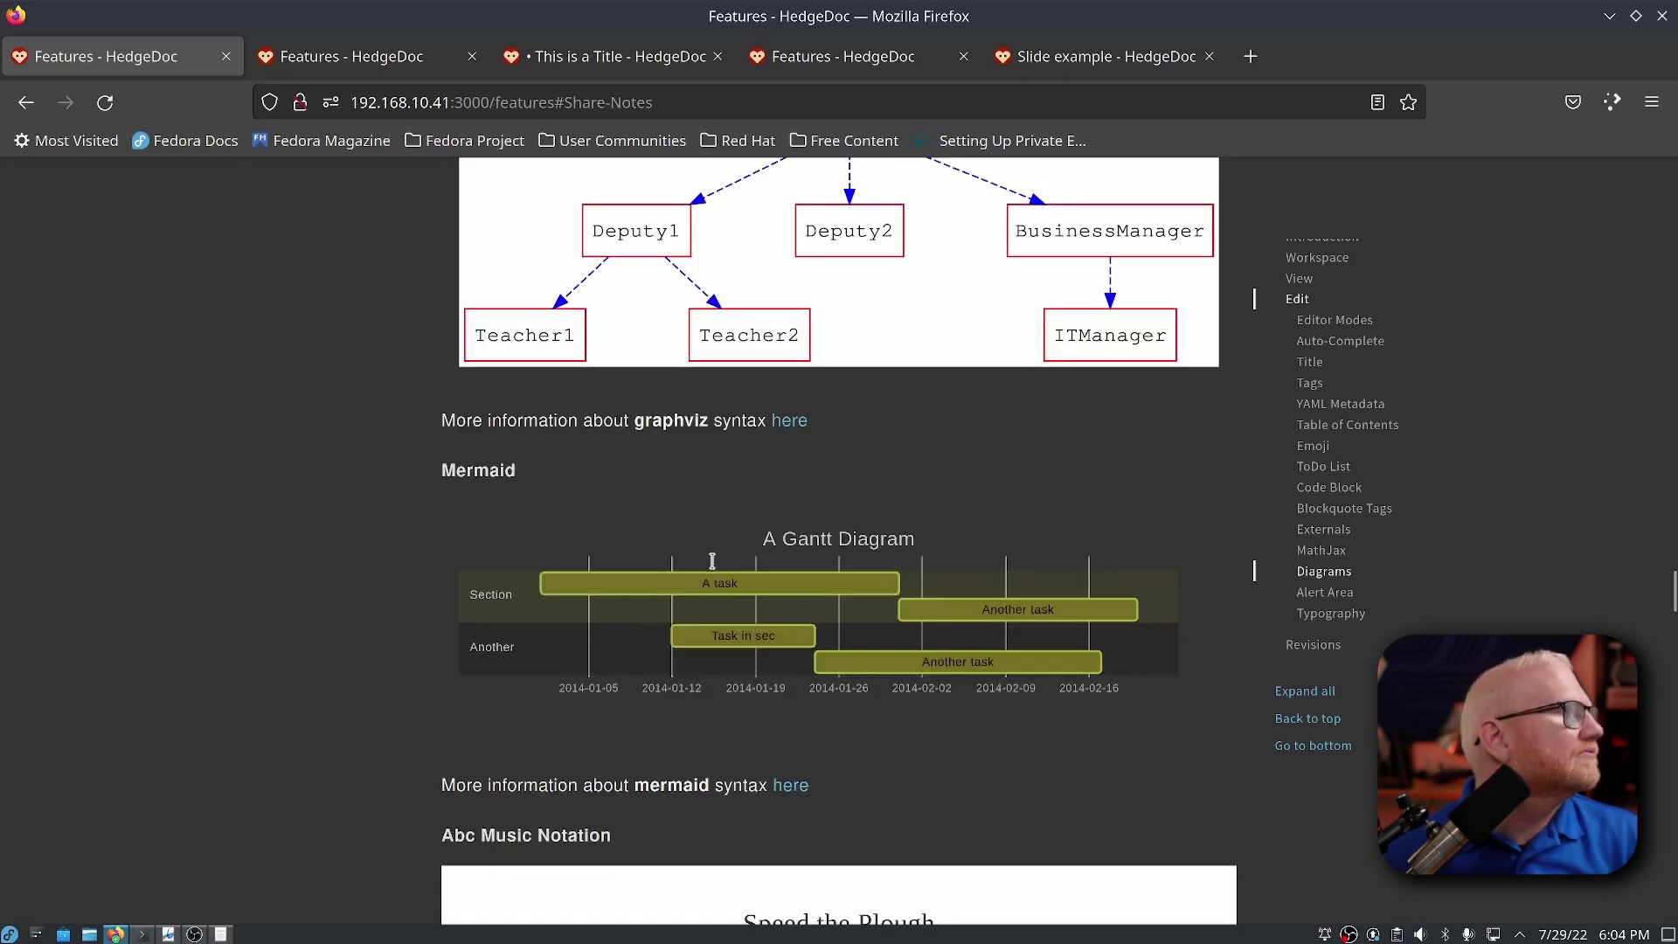
scroll(861, 584, "up", 5)
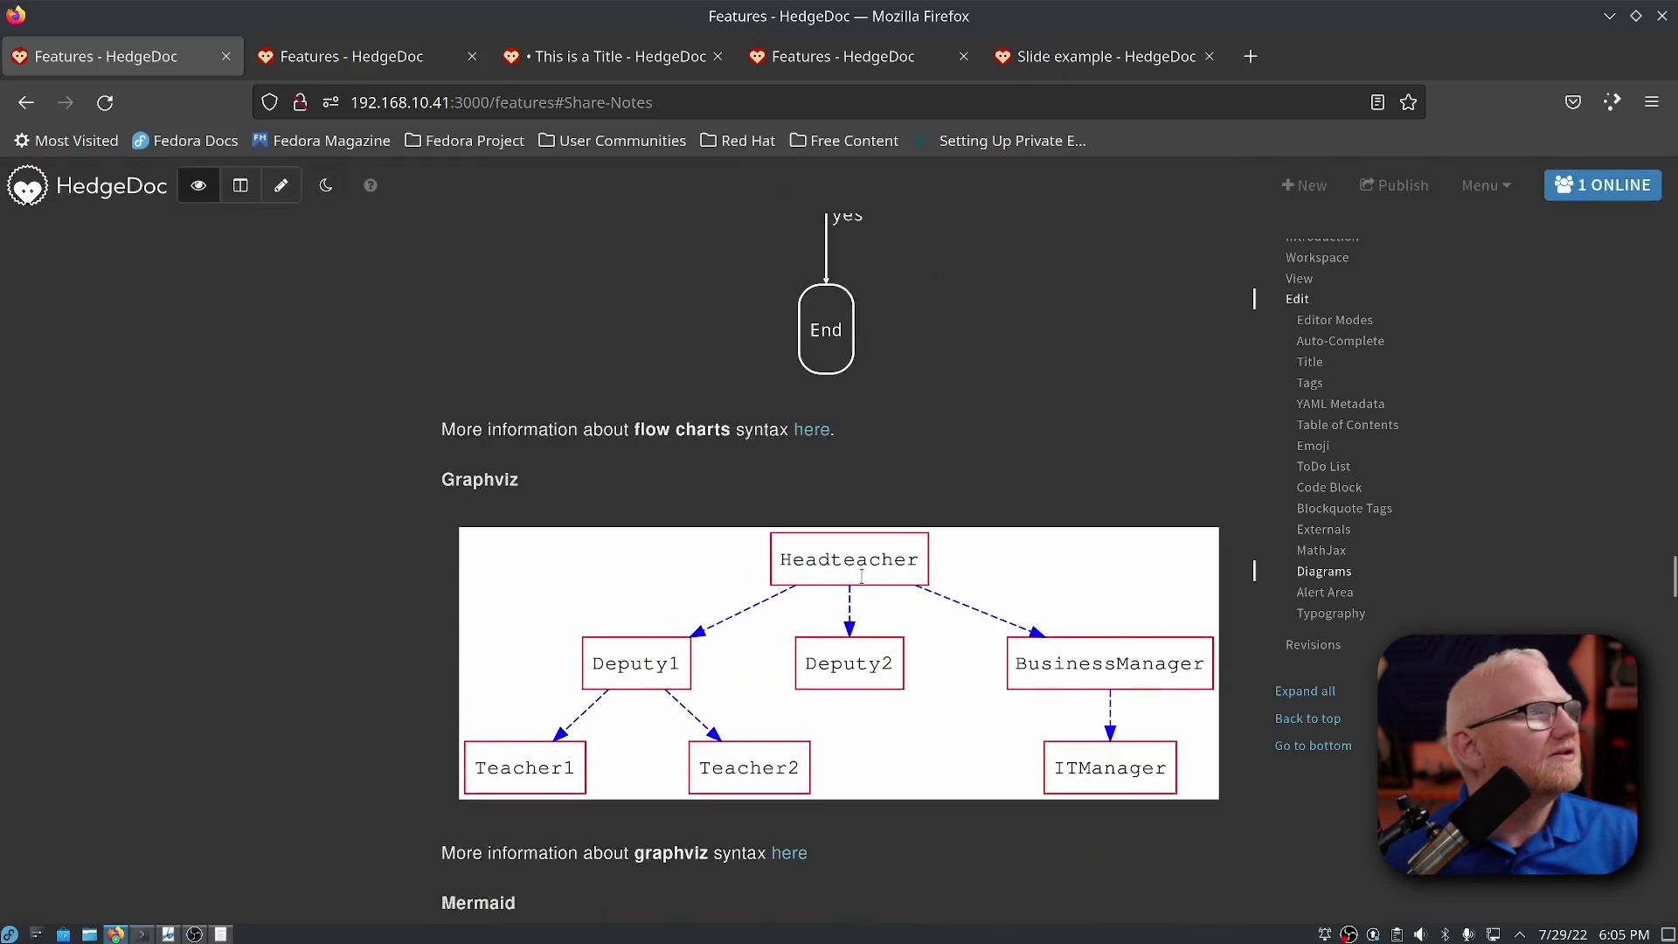
scroll(862, 582, "down", 11)
scroll(862, 584, "down", 2)
scroll(864, 584, "up", 7)
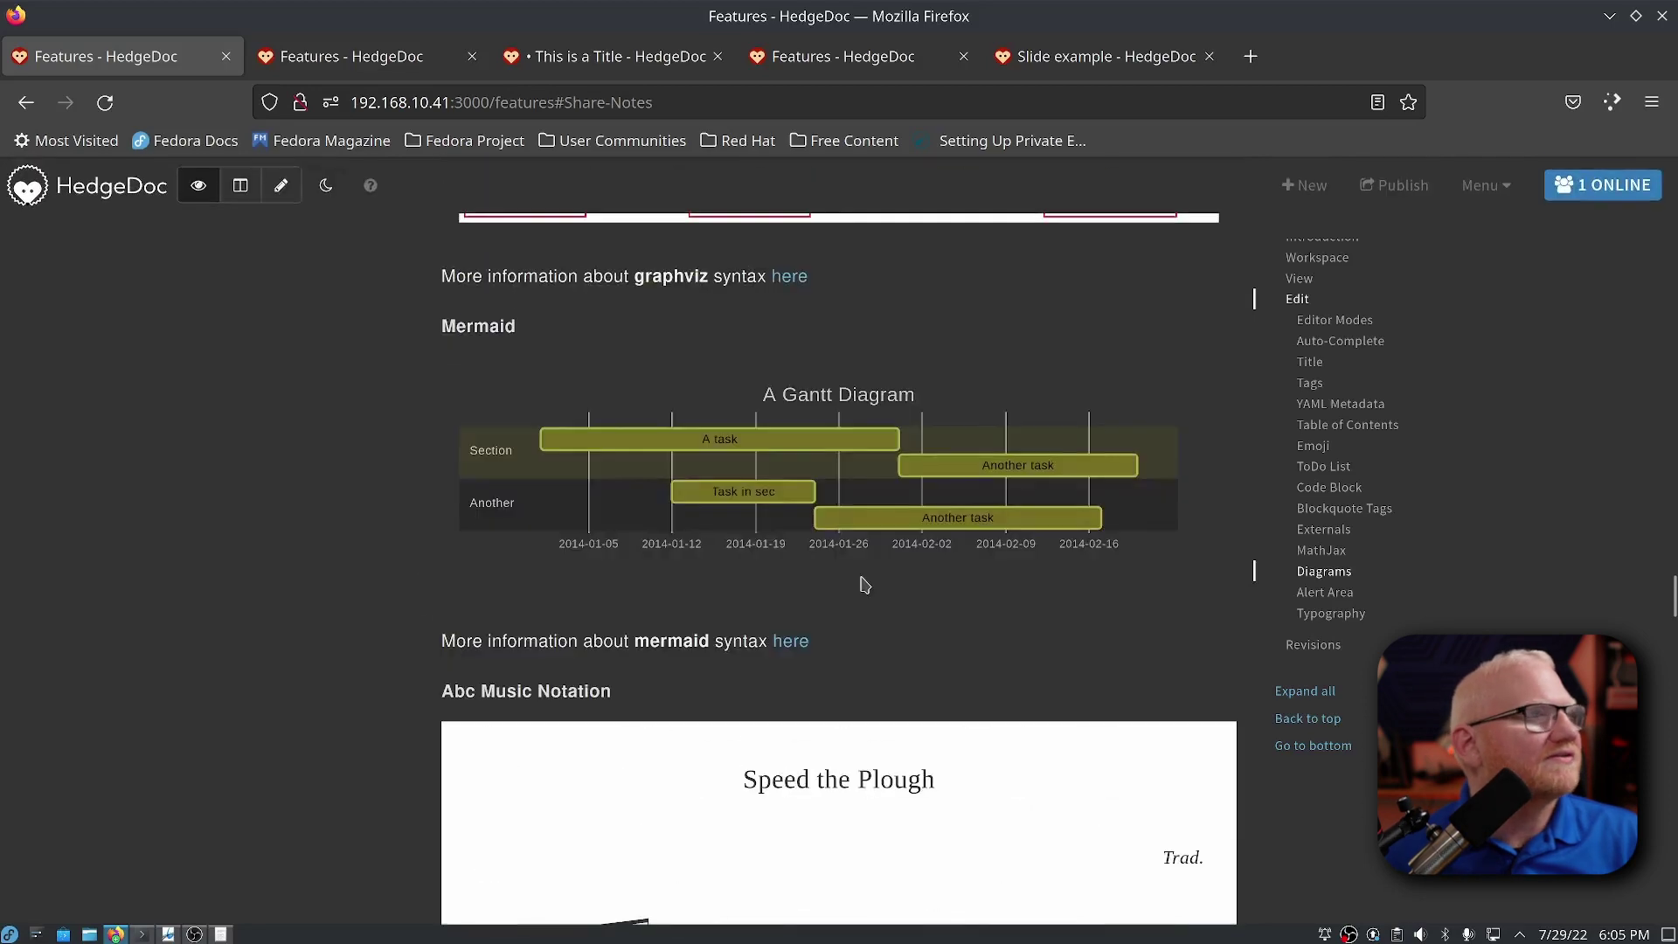
scroll(864, 584, "down", 12)
scroll(865, 581, "up", 6)
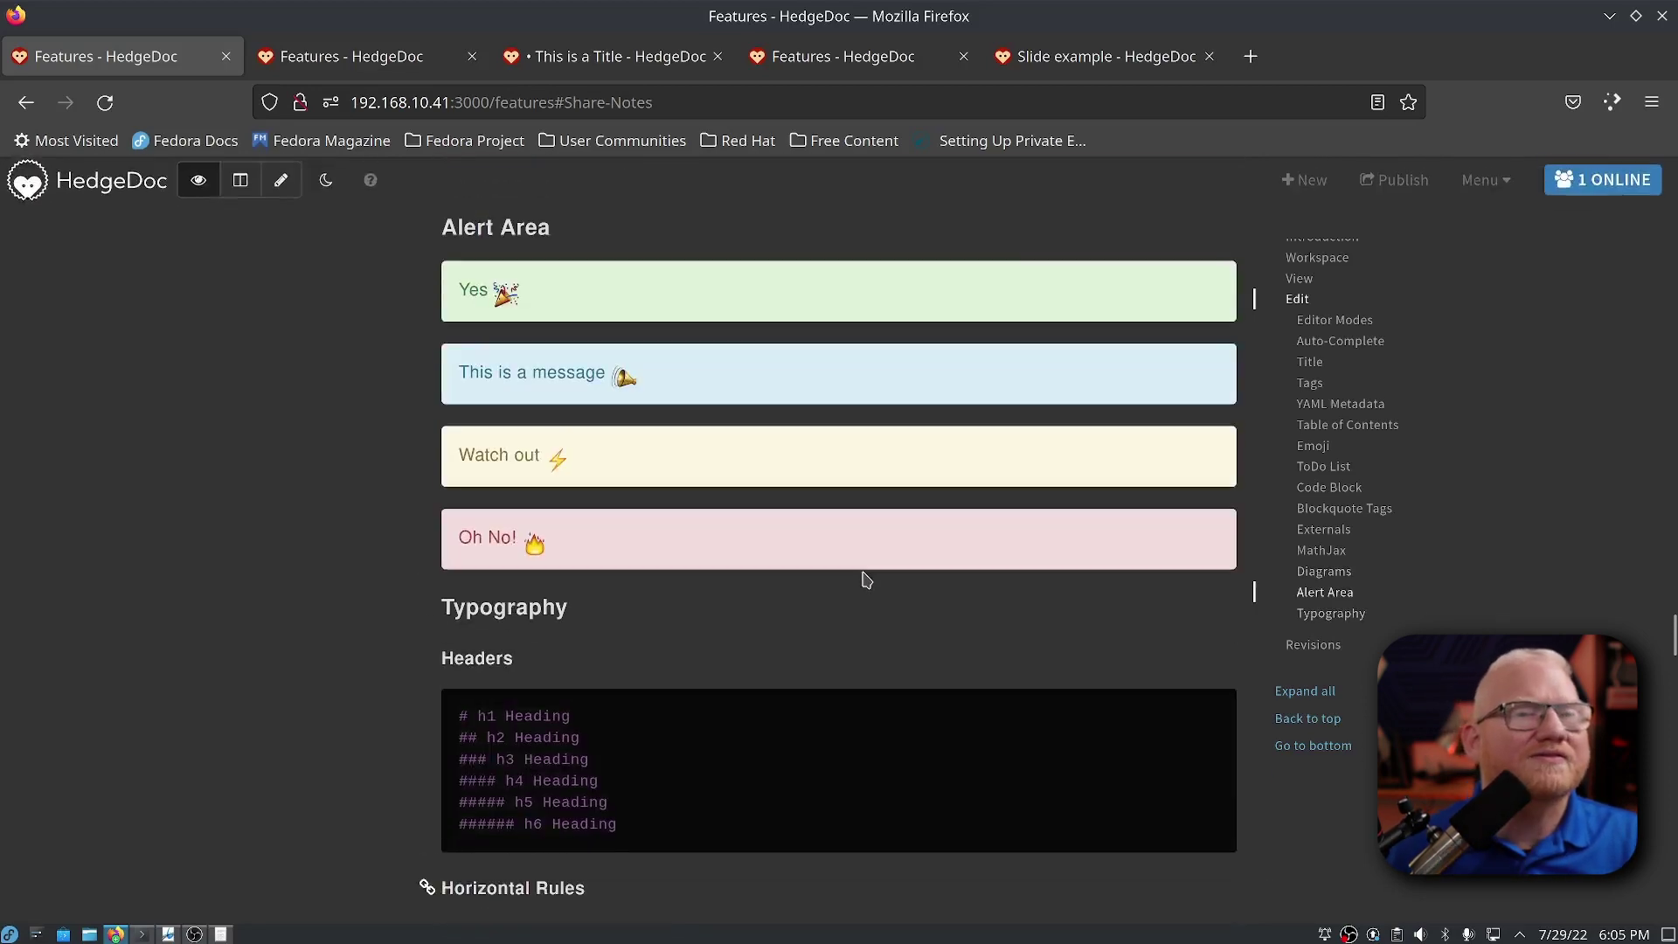
scroll(862, 586, "down", 8)
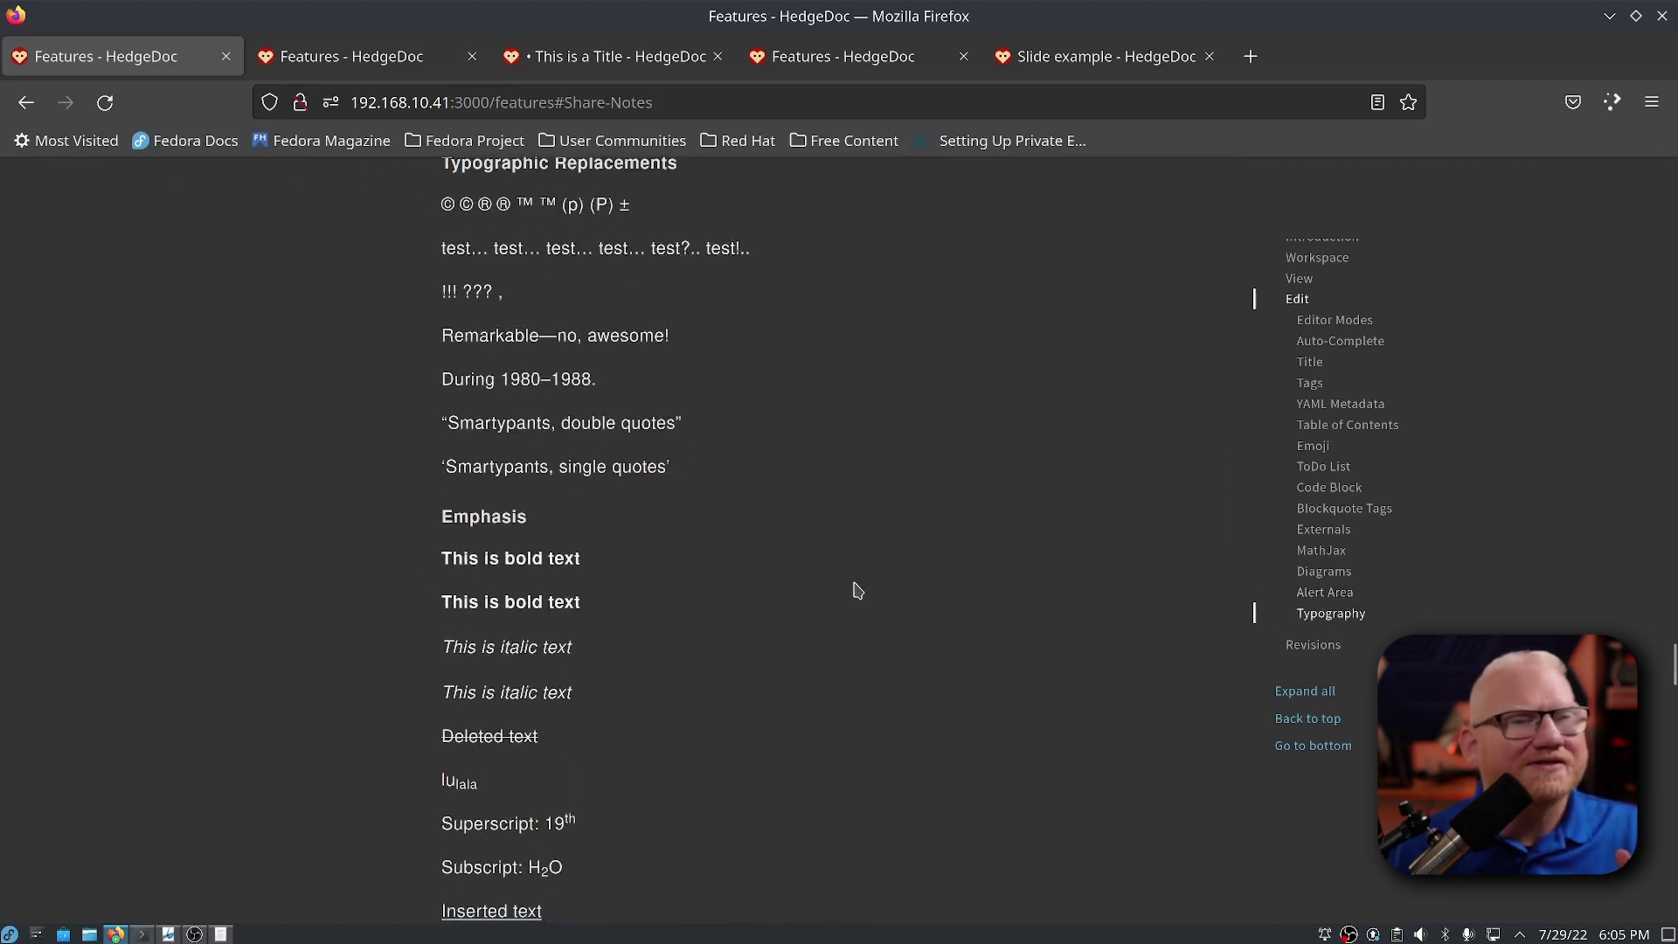
scroll(857, 591, "down", 6)
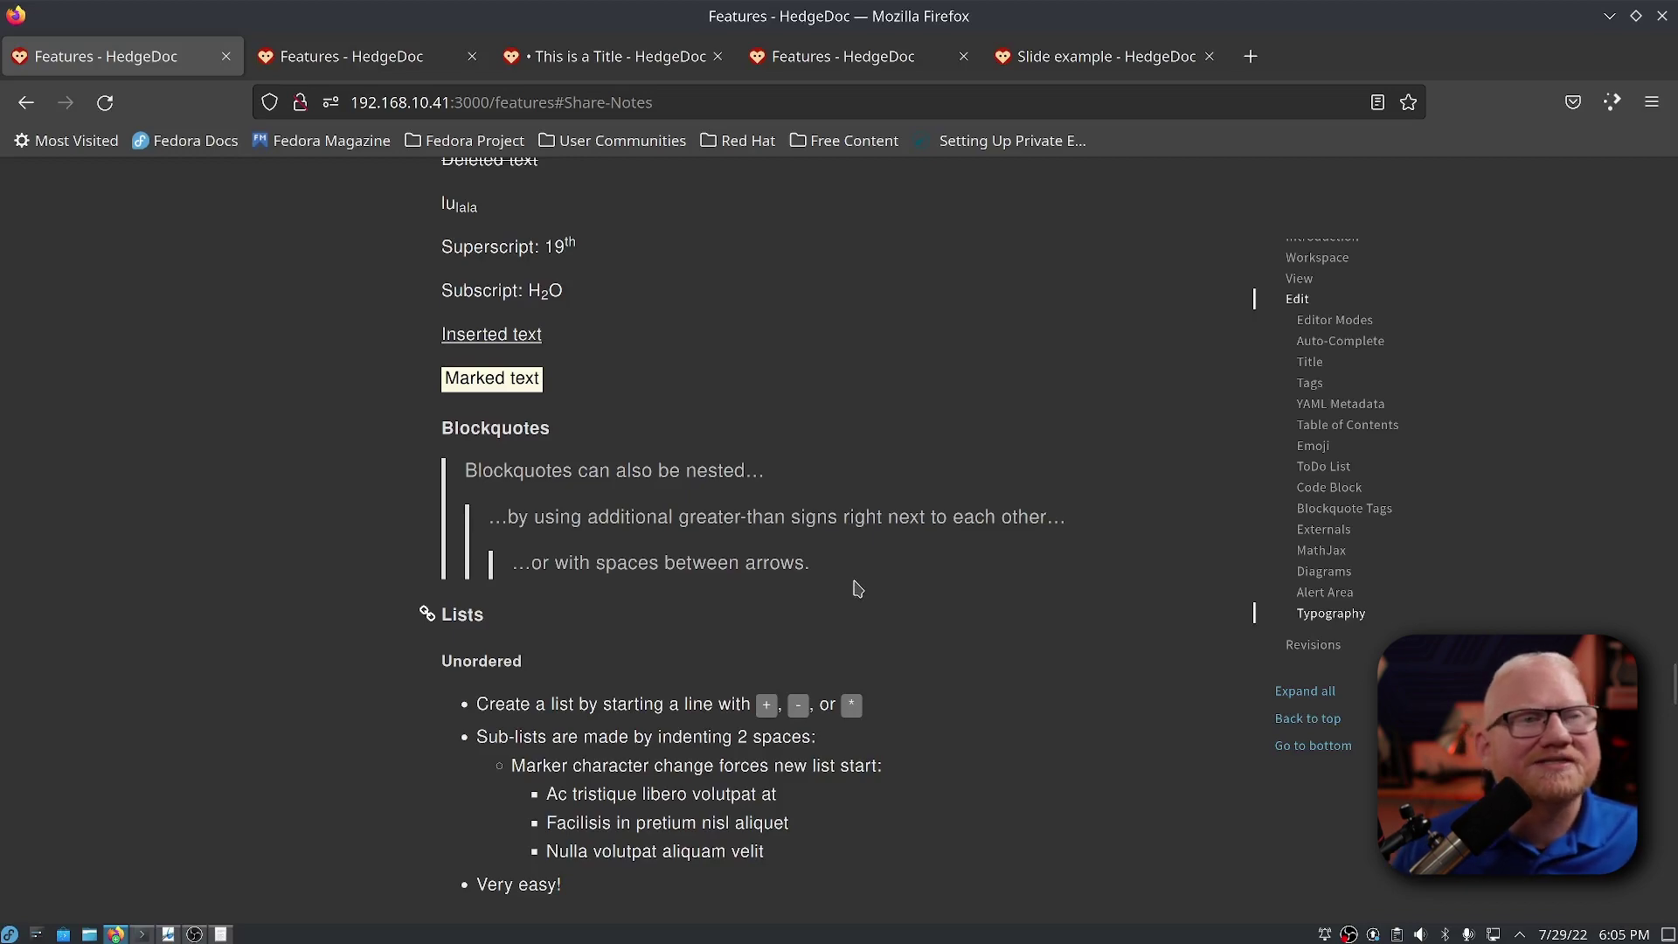
scroll(841, 612, "down", 15)
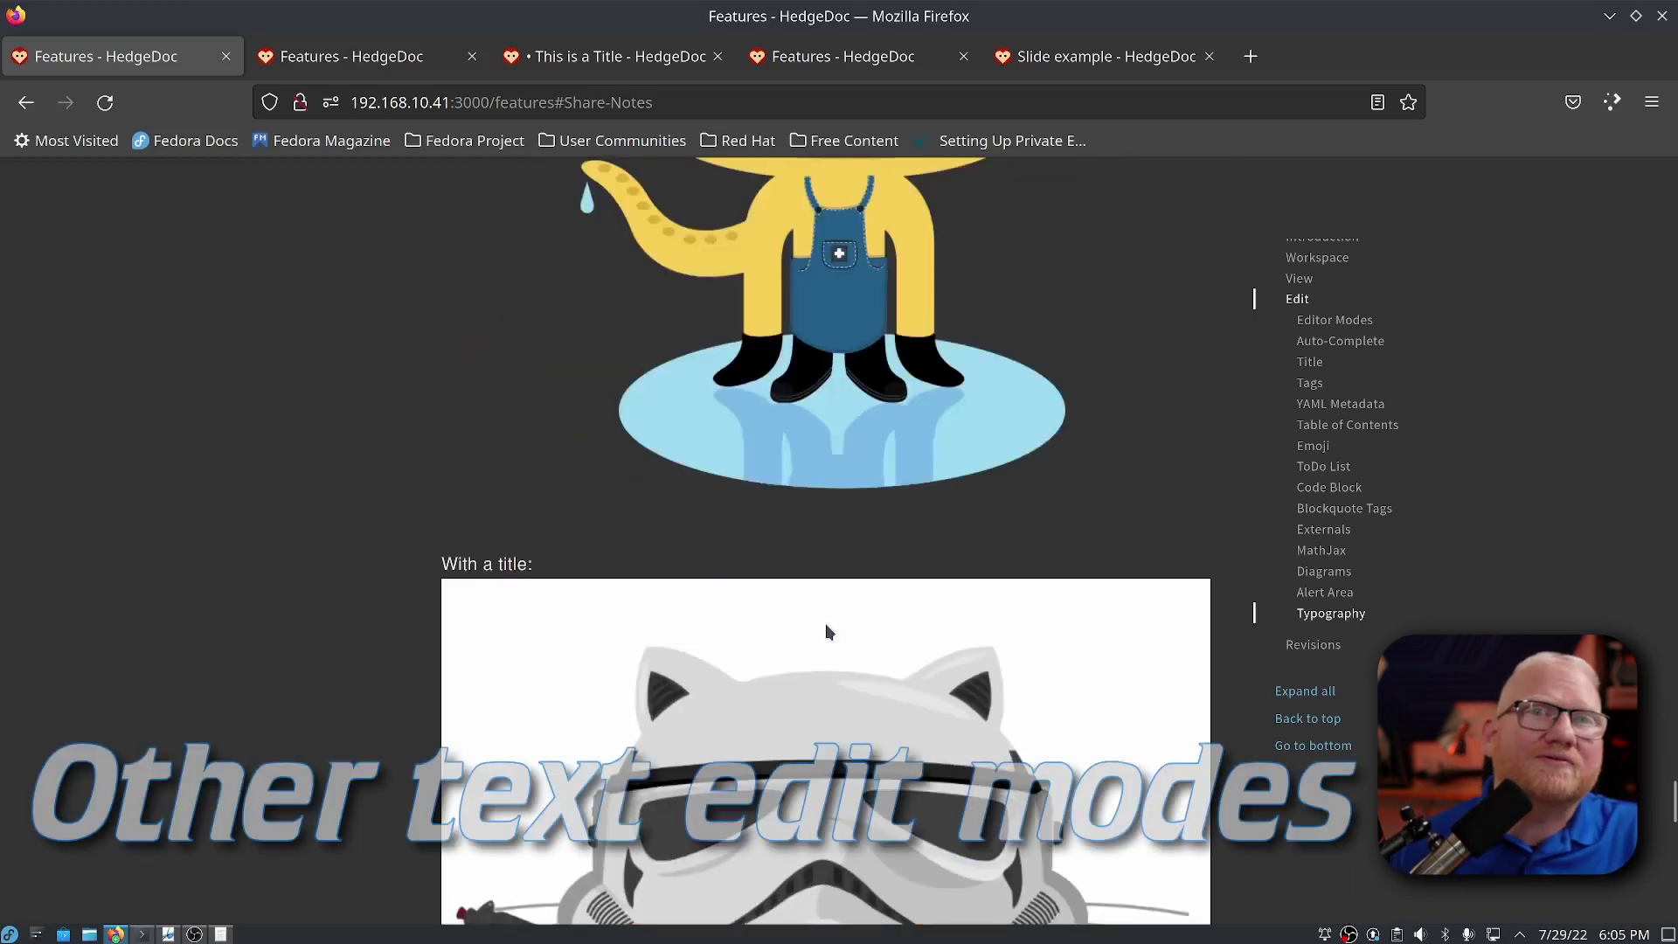
scroll(826, 625, "up", 20)
Show the Features source beside the preview and switch the editor keymap to Vim.
key("ctrl+alt+b")
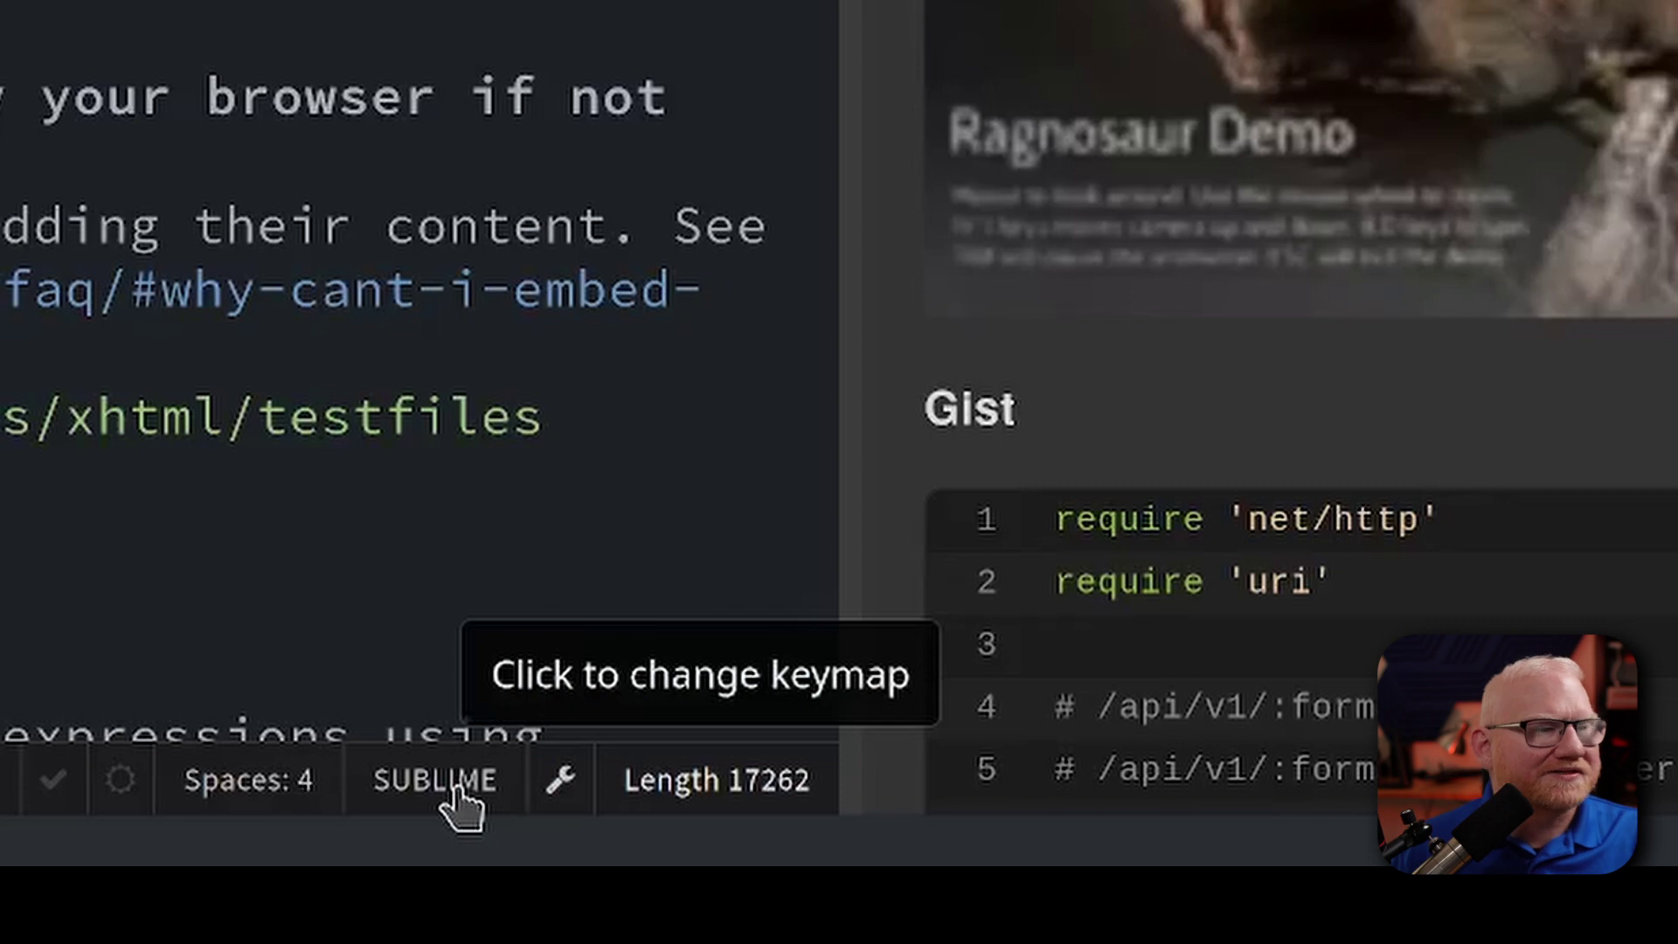
left_click(456, 791)
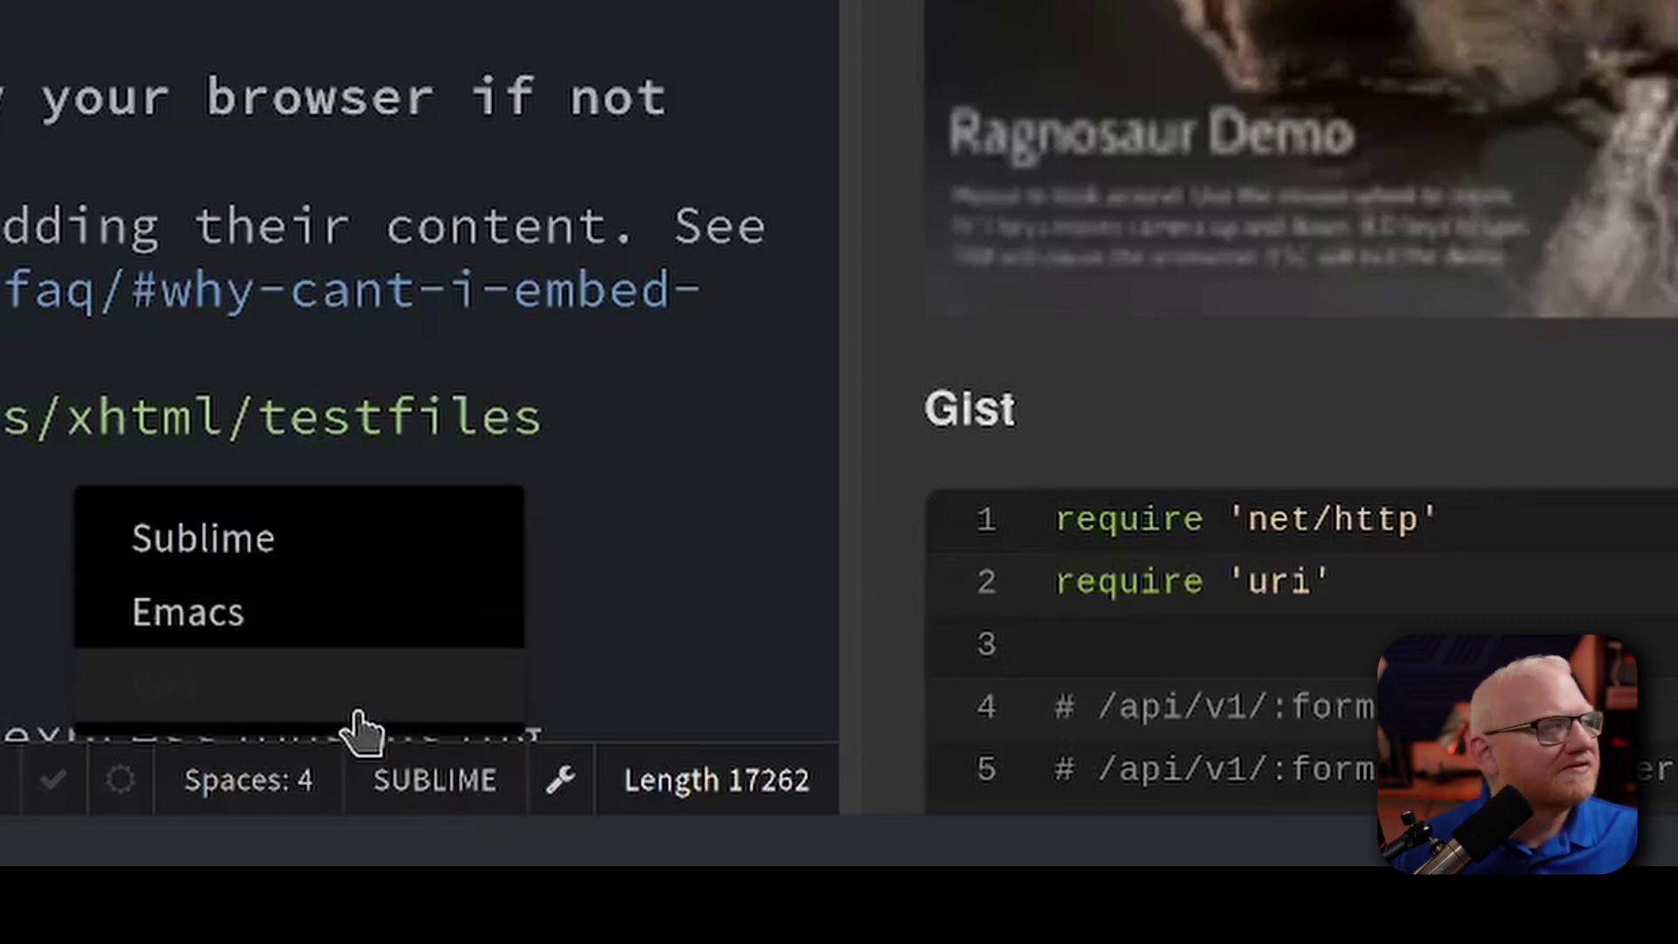
left_click(357, 712)
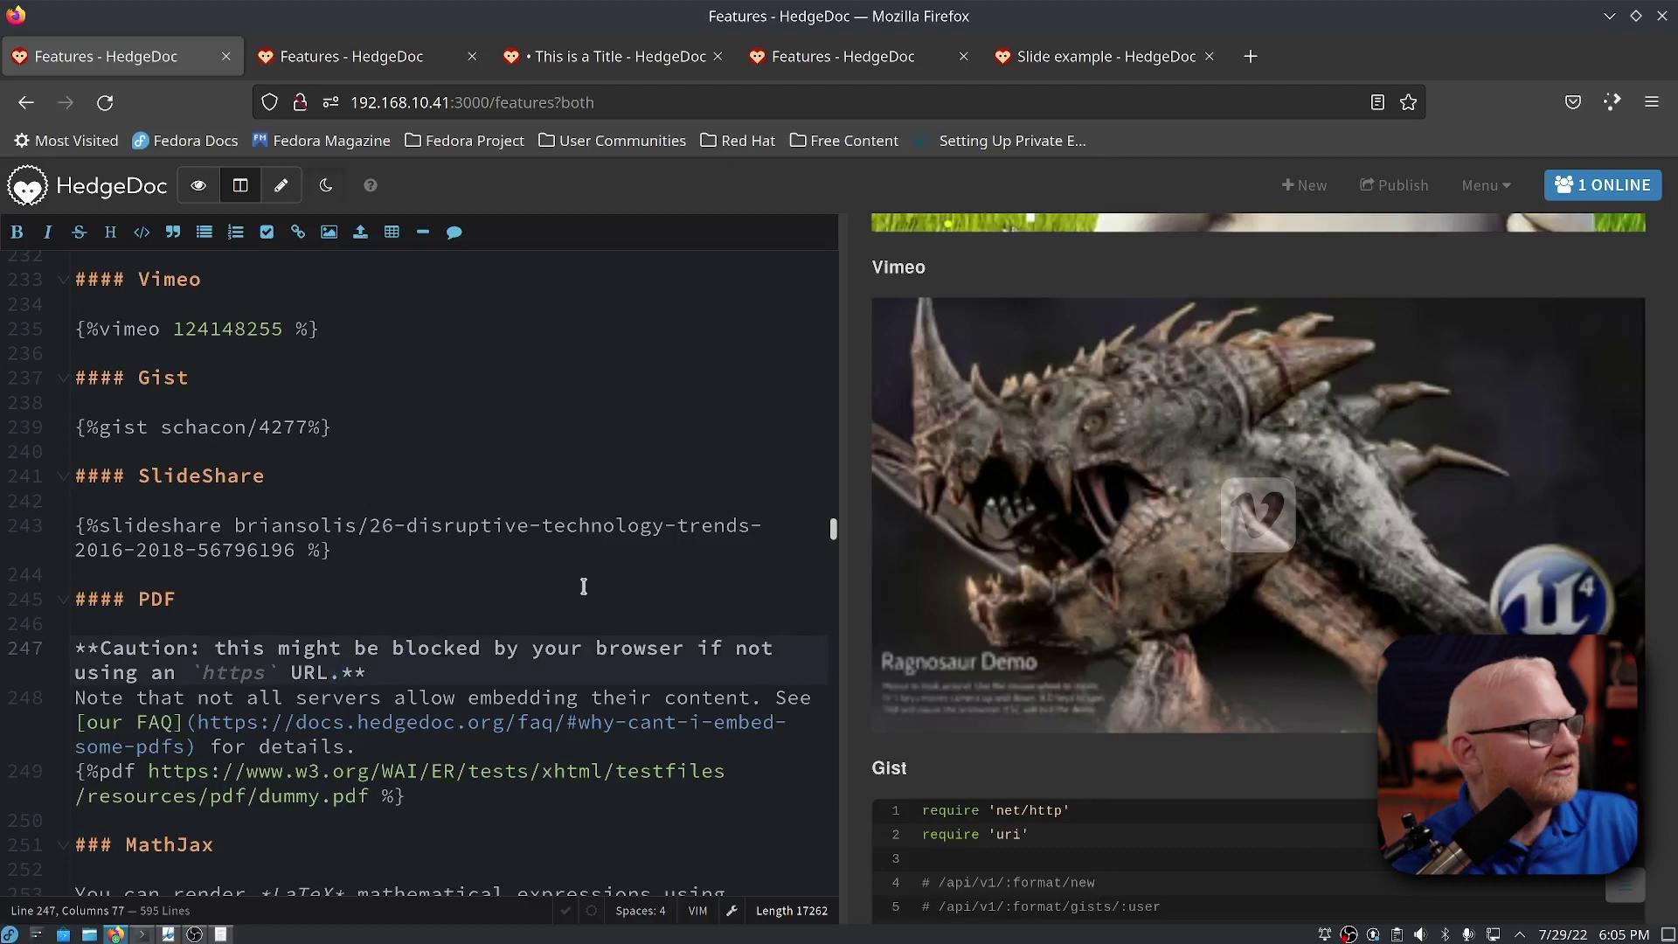
Move to the Caution line, attempt an x deletion in the locked note, then switch to 'This is a Title'.
key("k")
key("k")
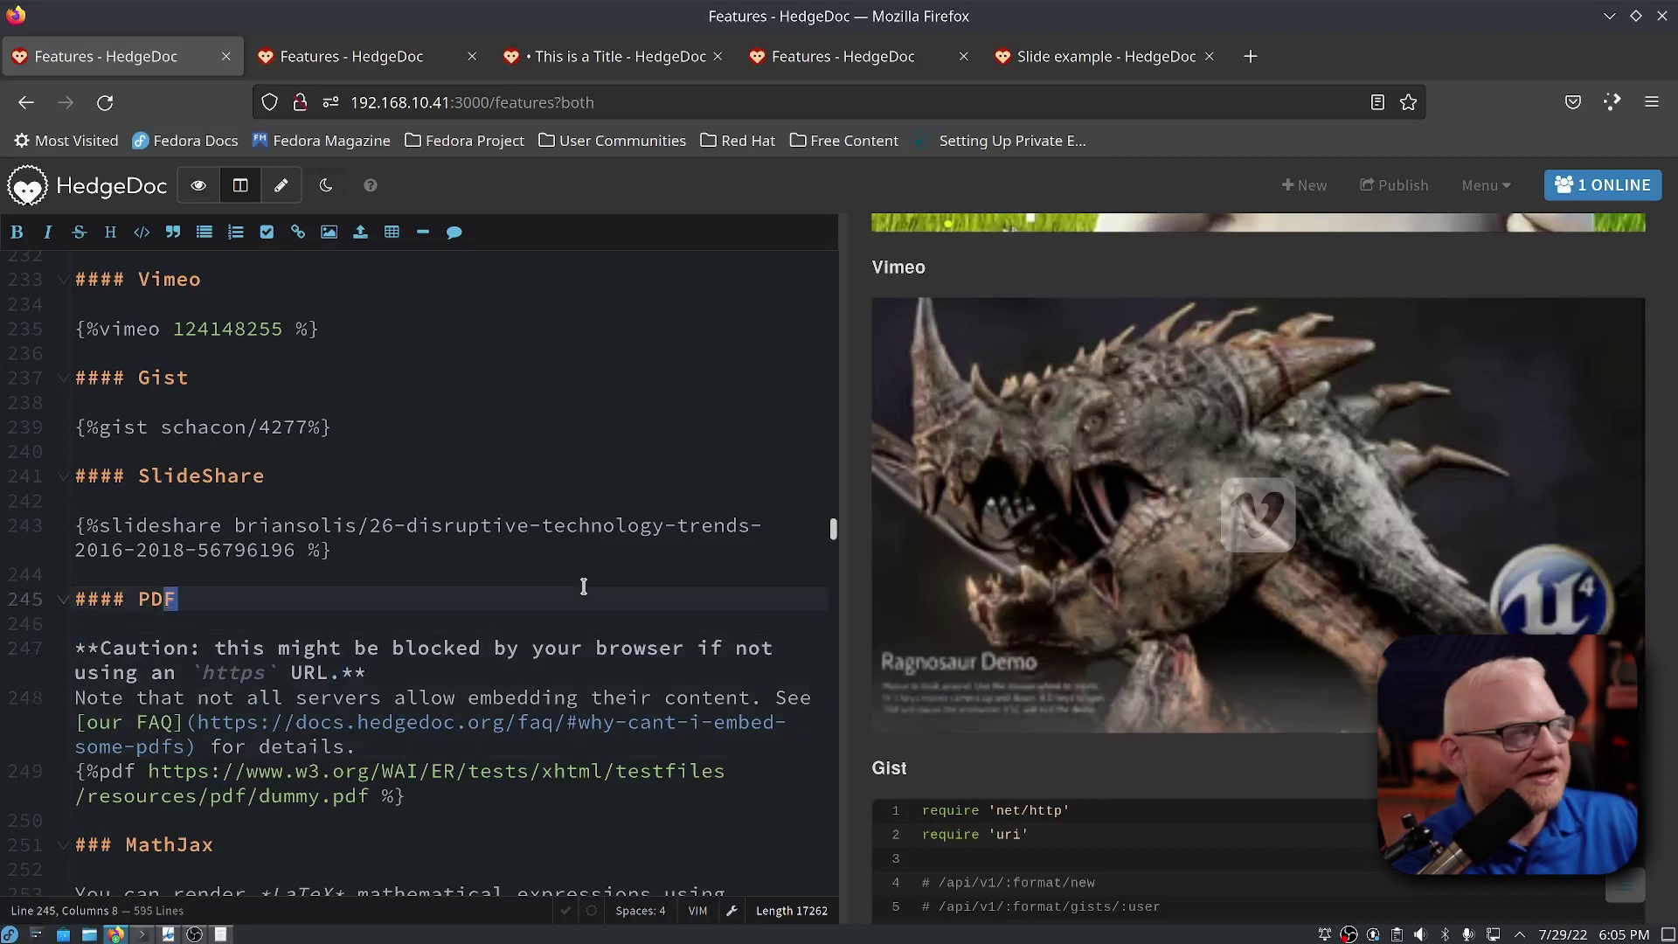
key("j")
key("j")
key("j")
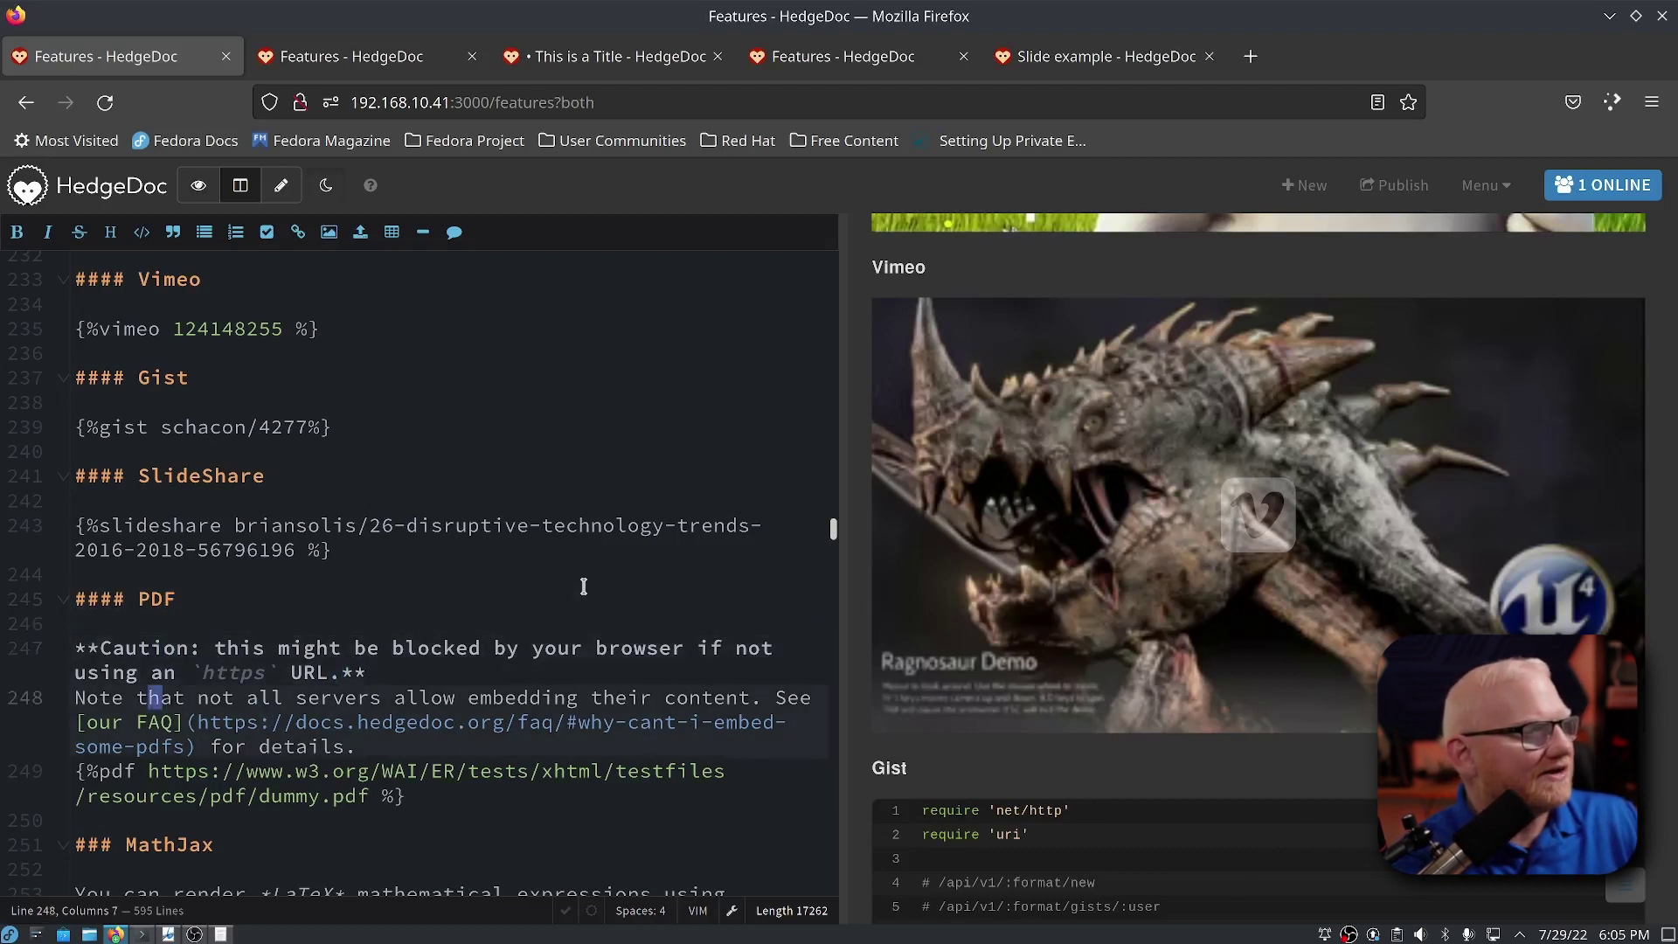
key("k")
key("j")
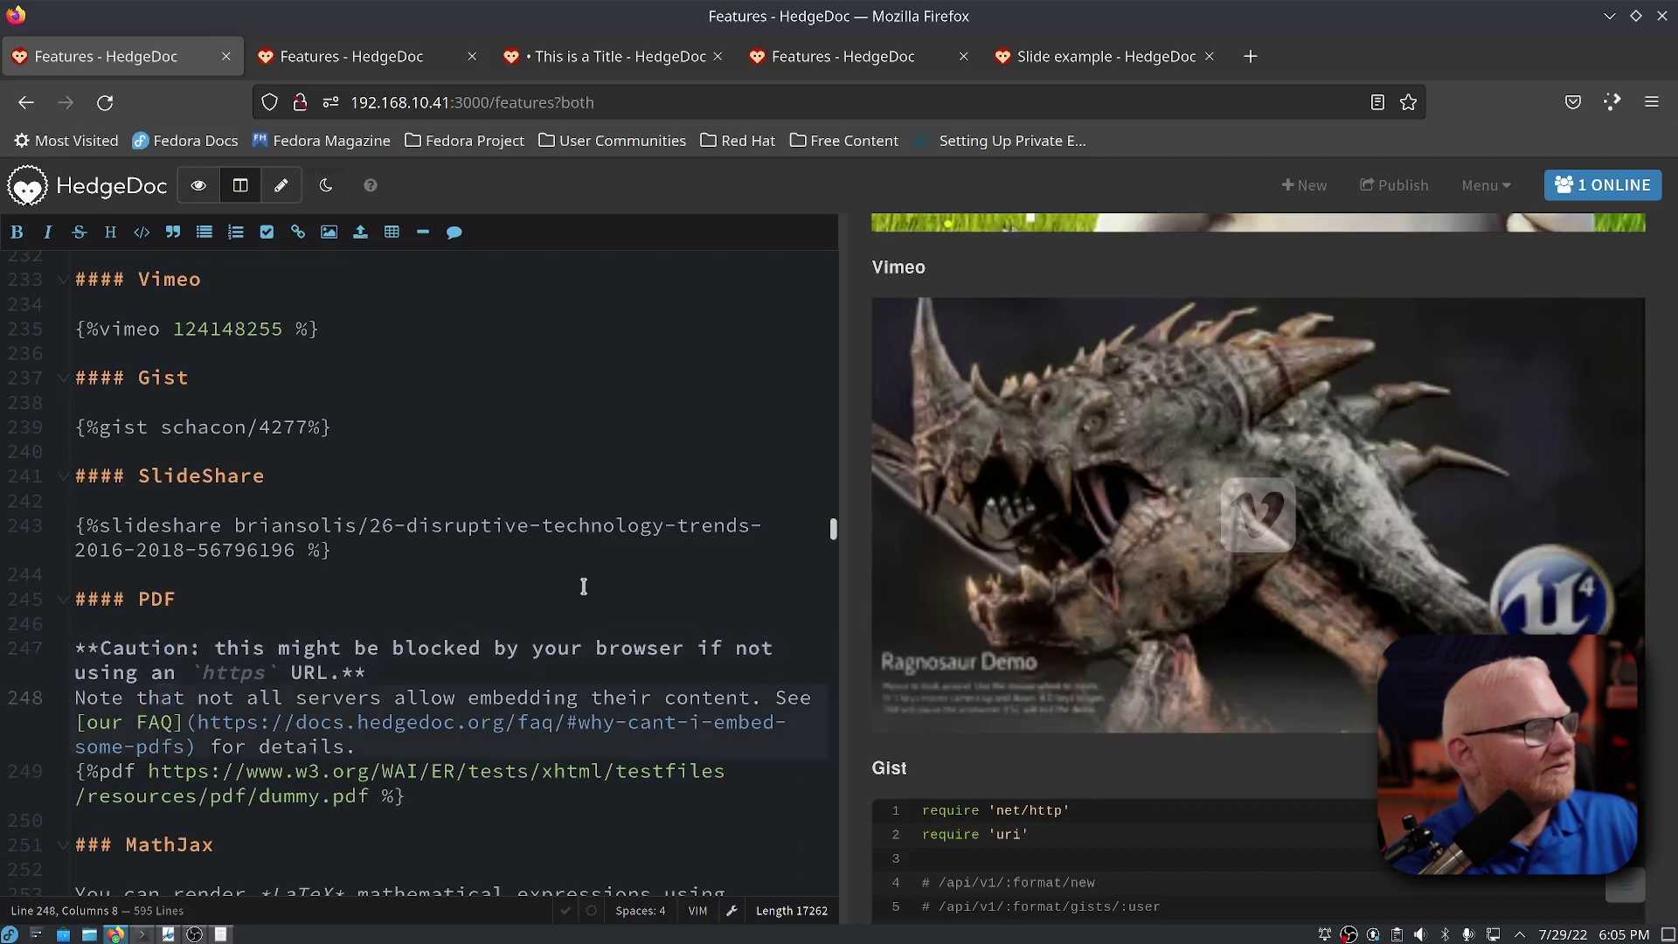
key("k")
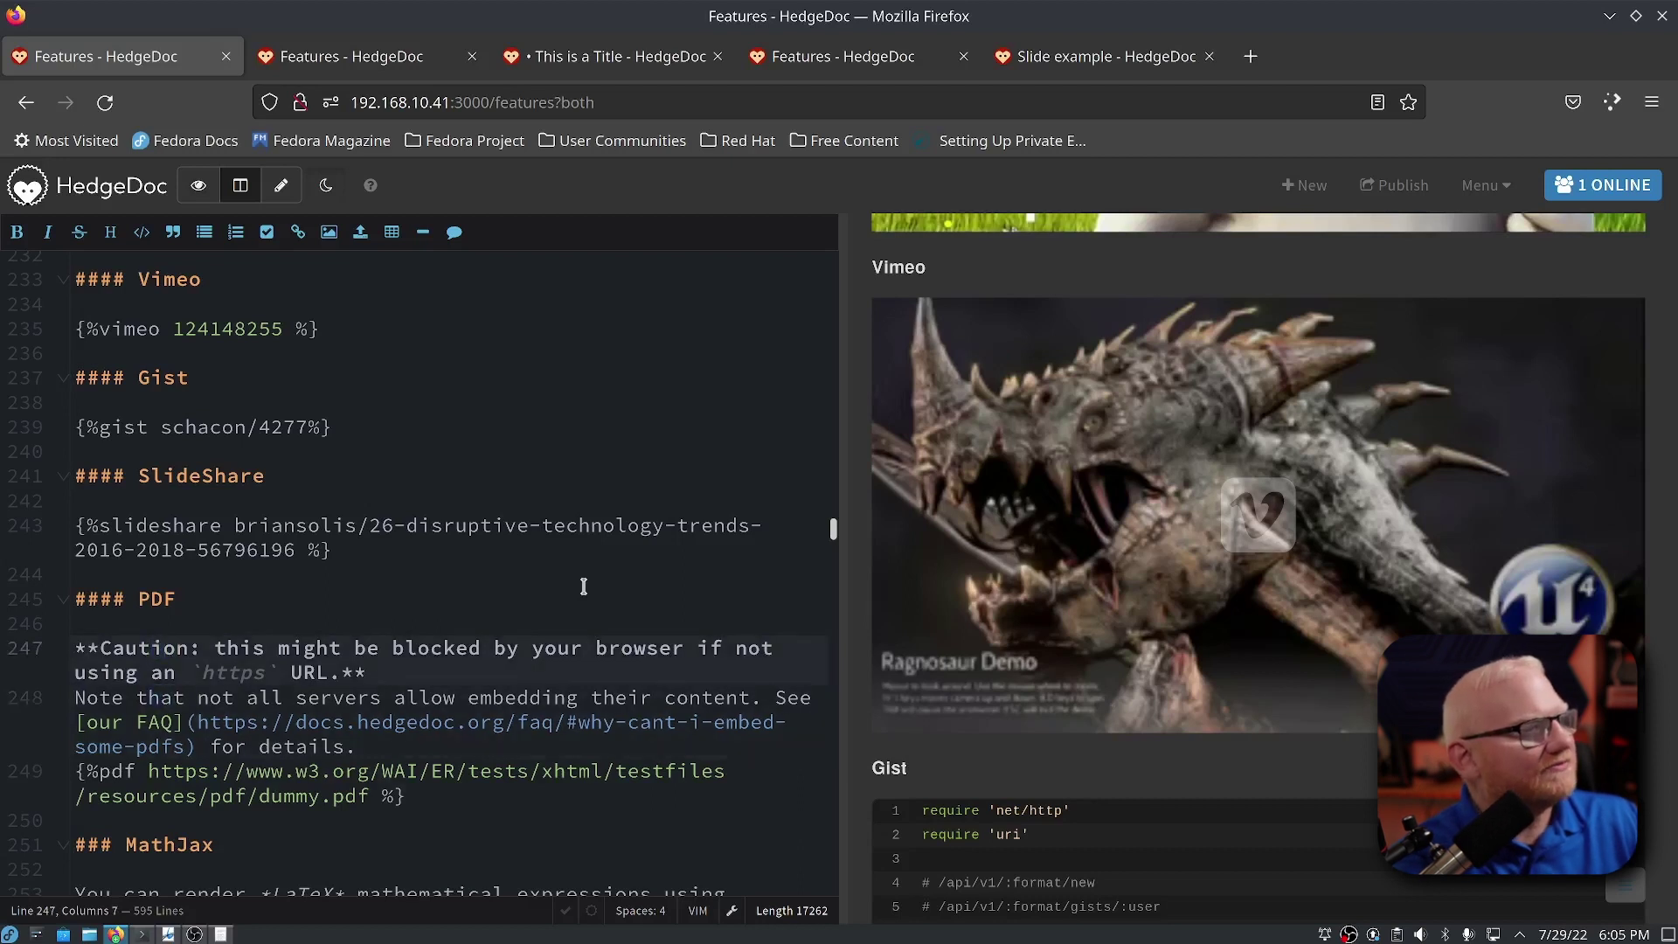
key("l")
key("l")
key("l")
key("l")
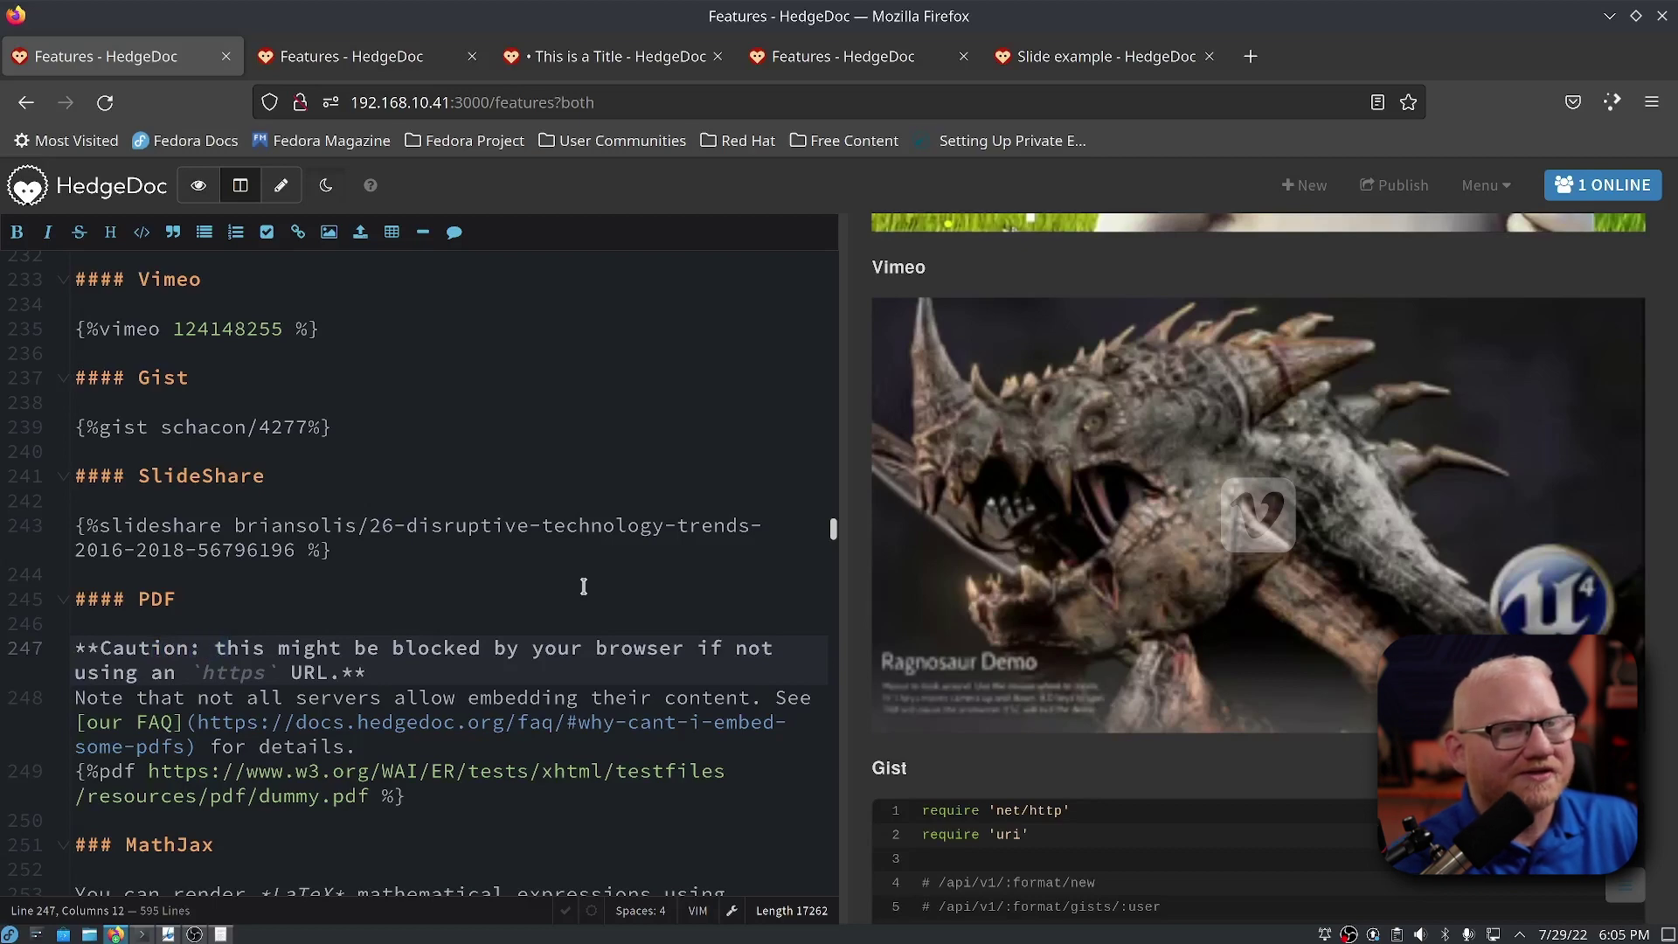
key("x")
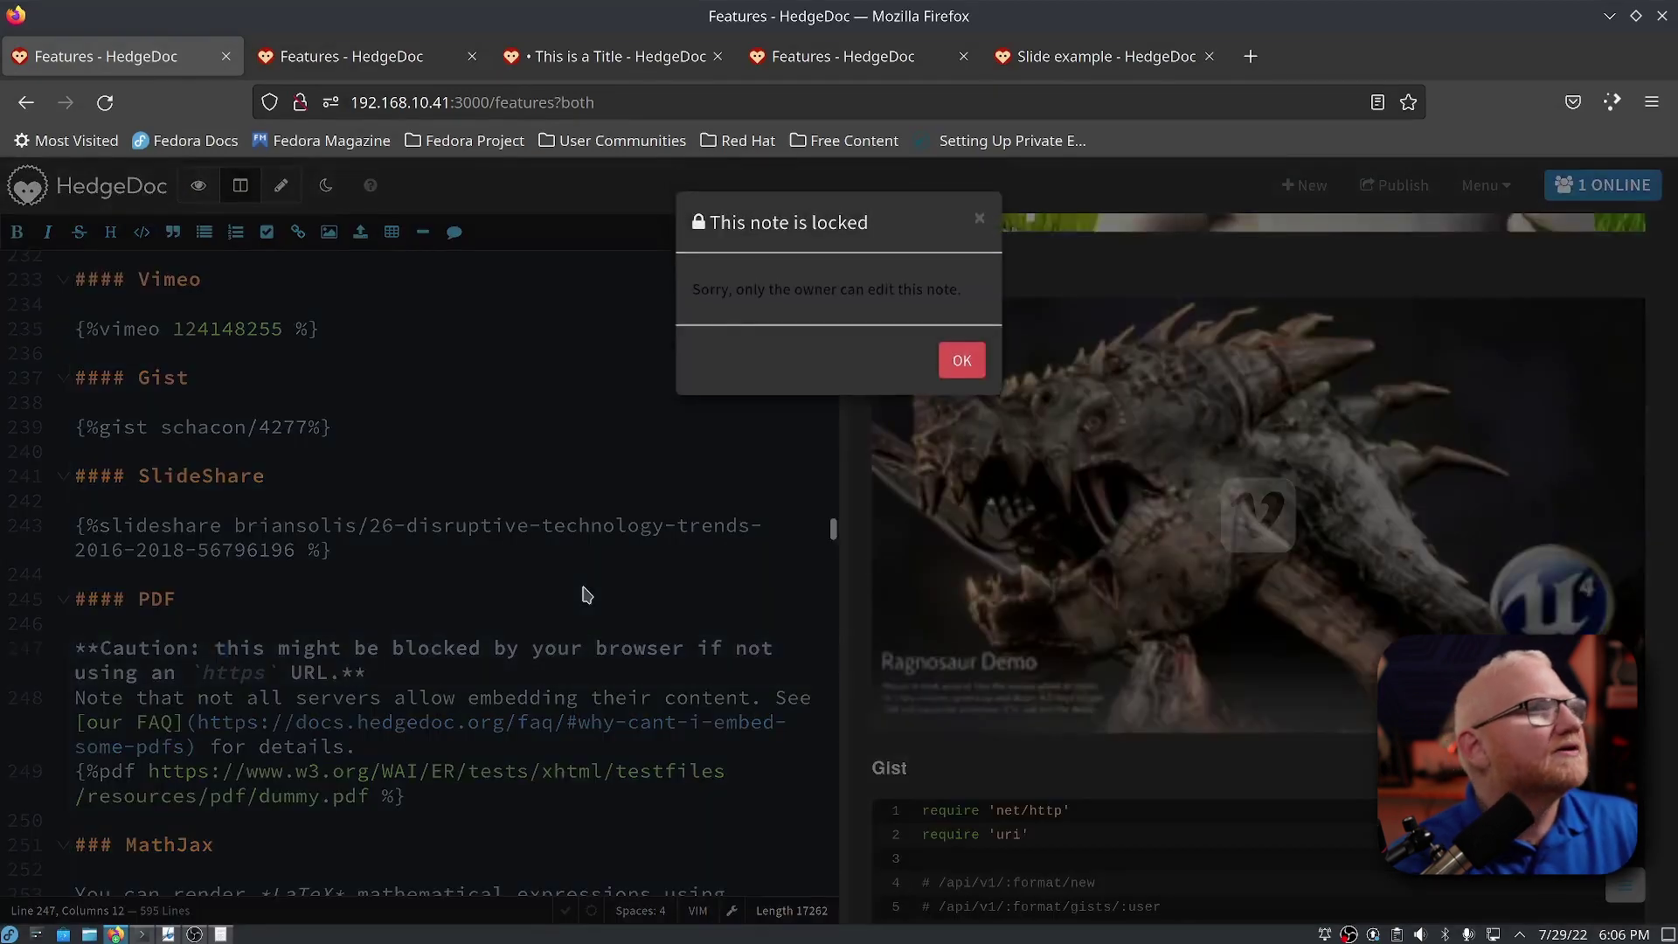
key("ctrl+Tab")
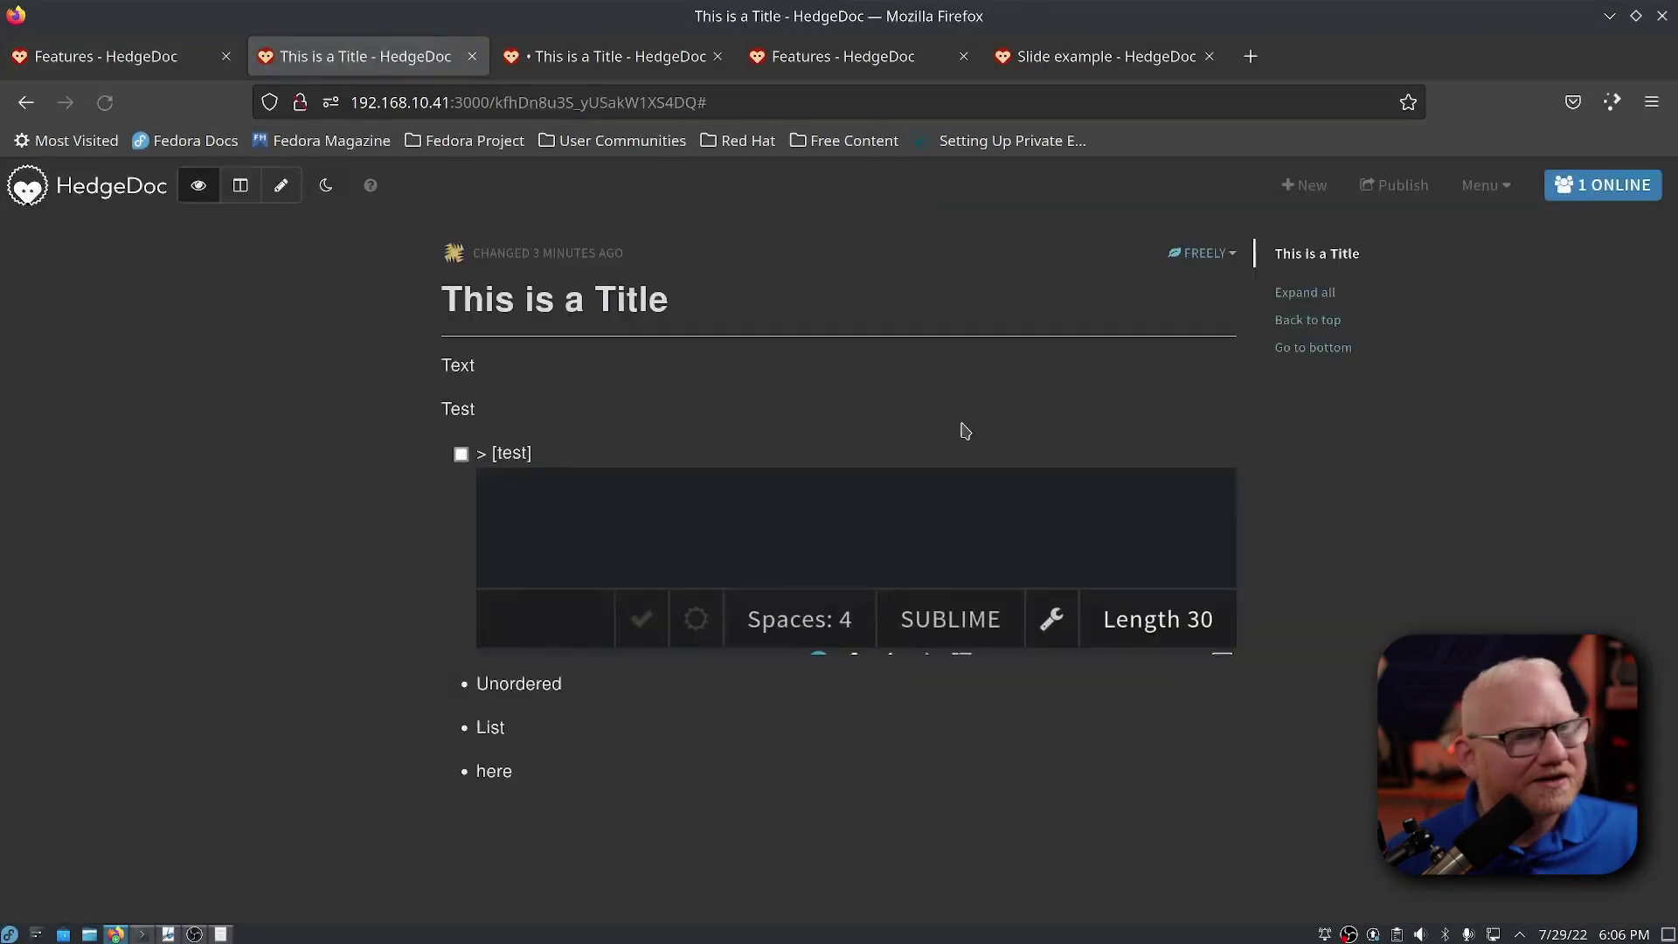
In split view, paste 'This quick brown fox jumped over the lazy dog' on line 14 without the period.
left_click(244, 187)
left_click(231, 605)
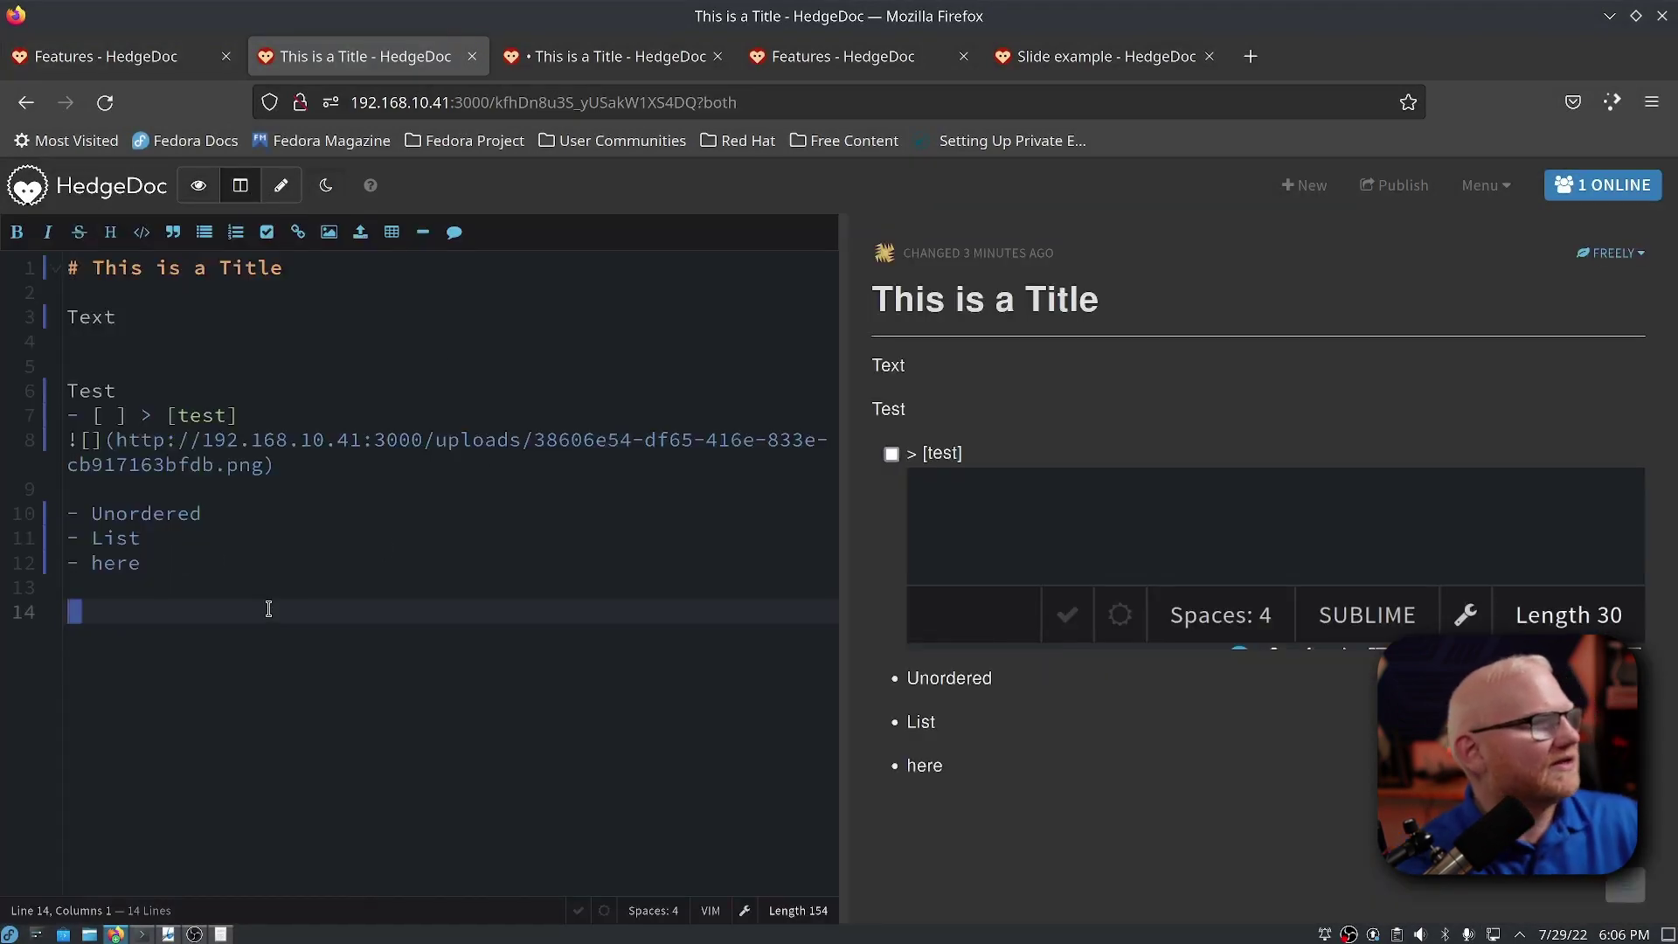
type("This quick brown fox jumped over the lazy dog.")
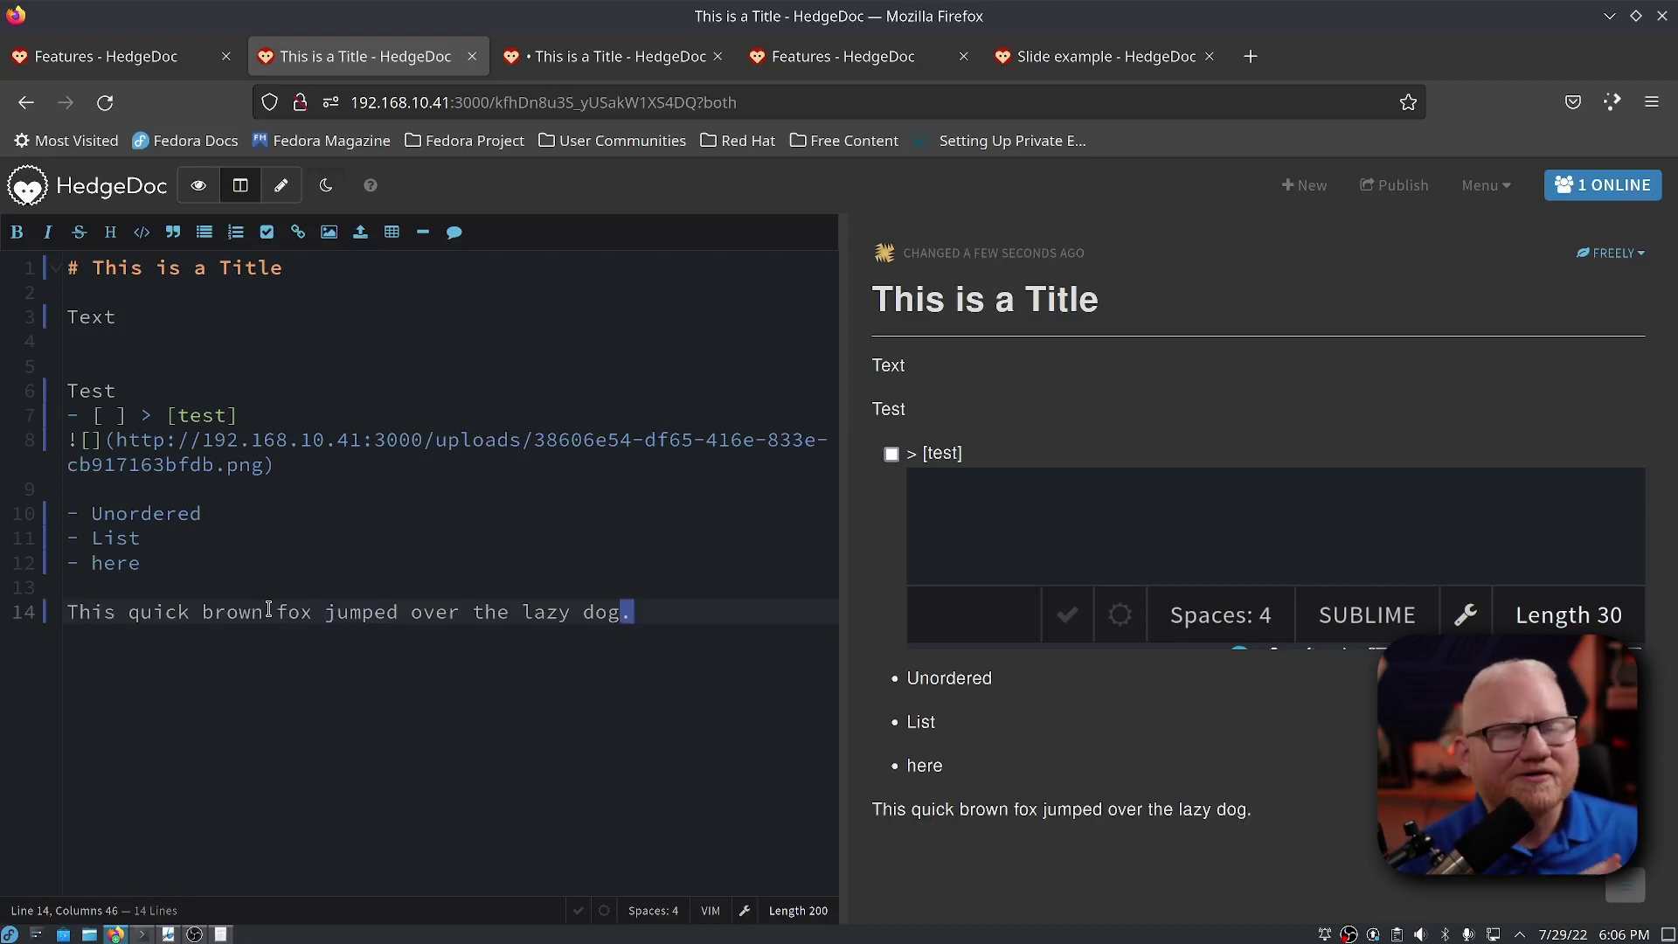
key("BackSpace")
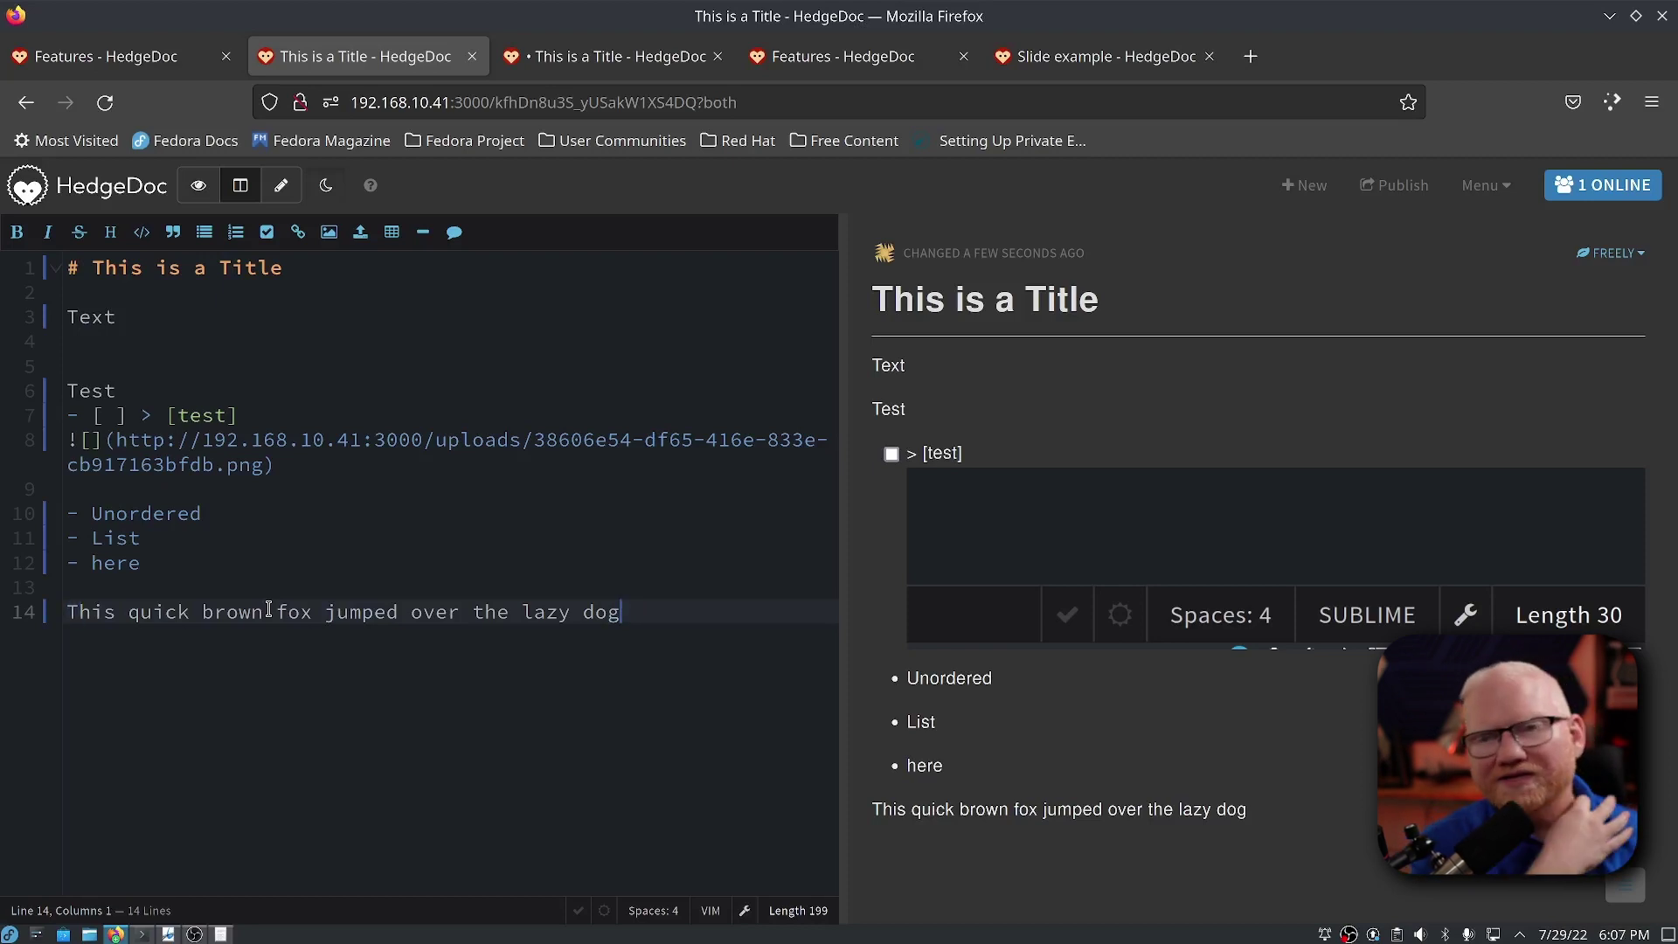
Try Vim D and dw deletions on the pangram, undoing with u to restore the line.
key("shift+d")
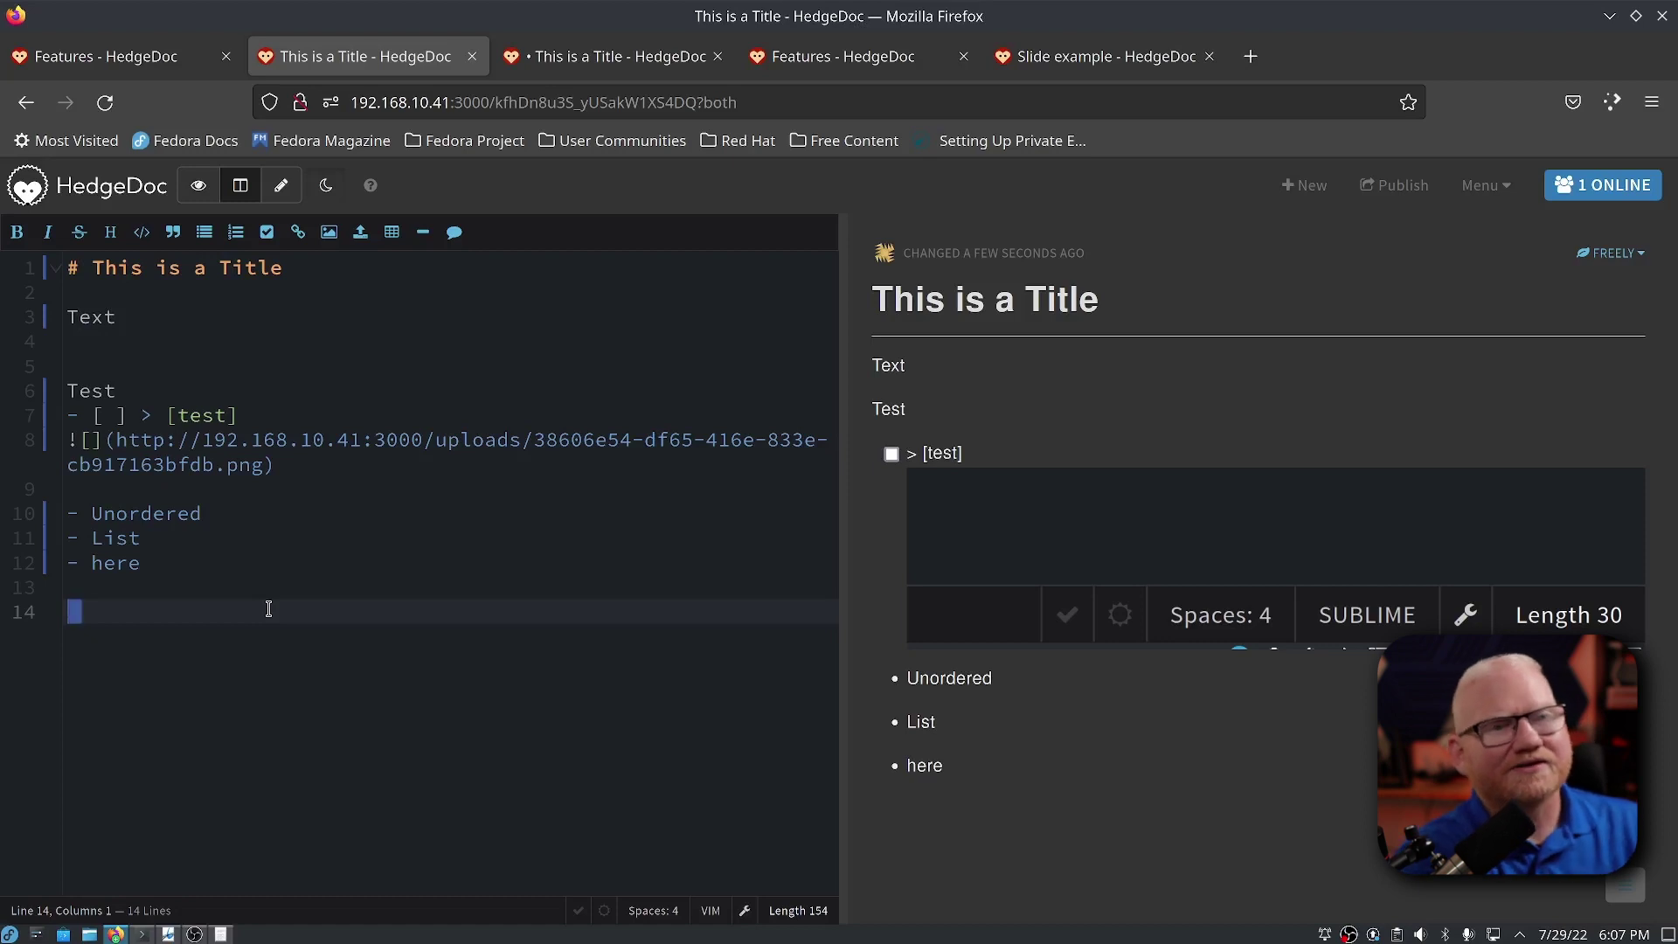
key("u")
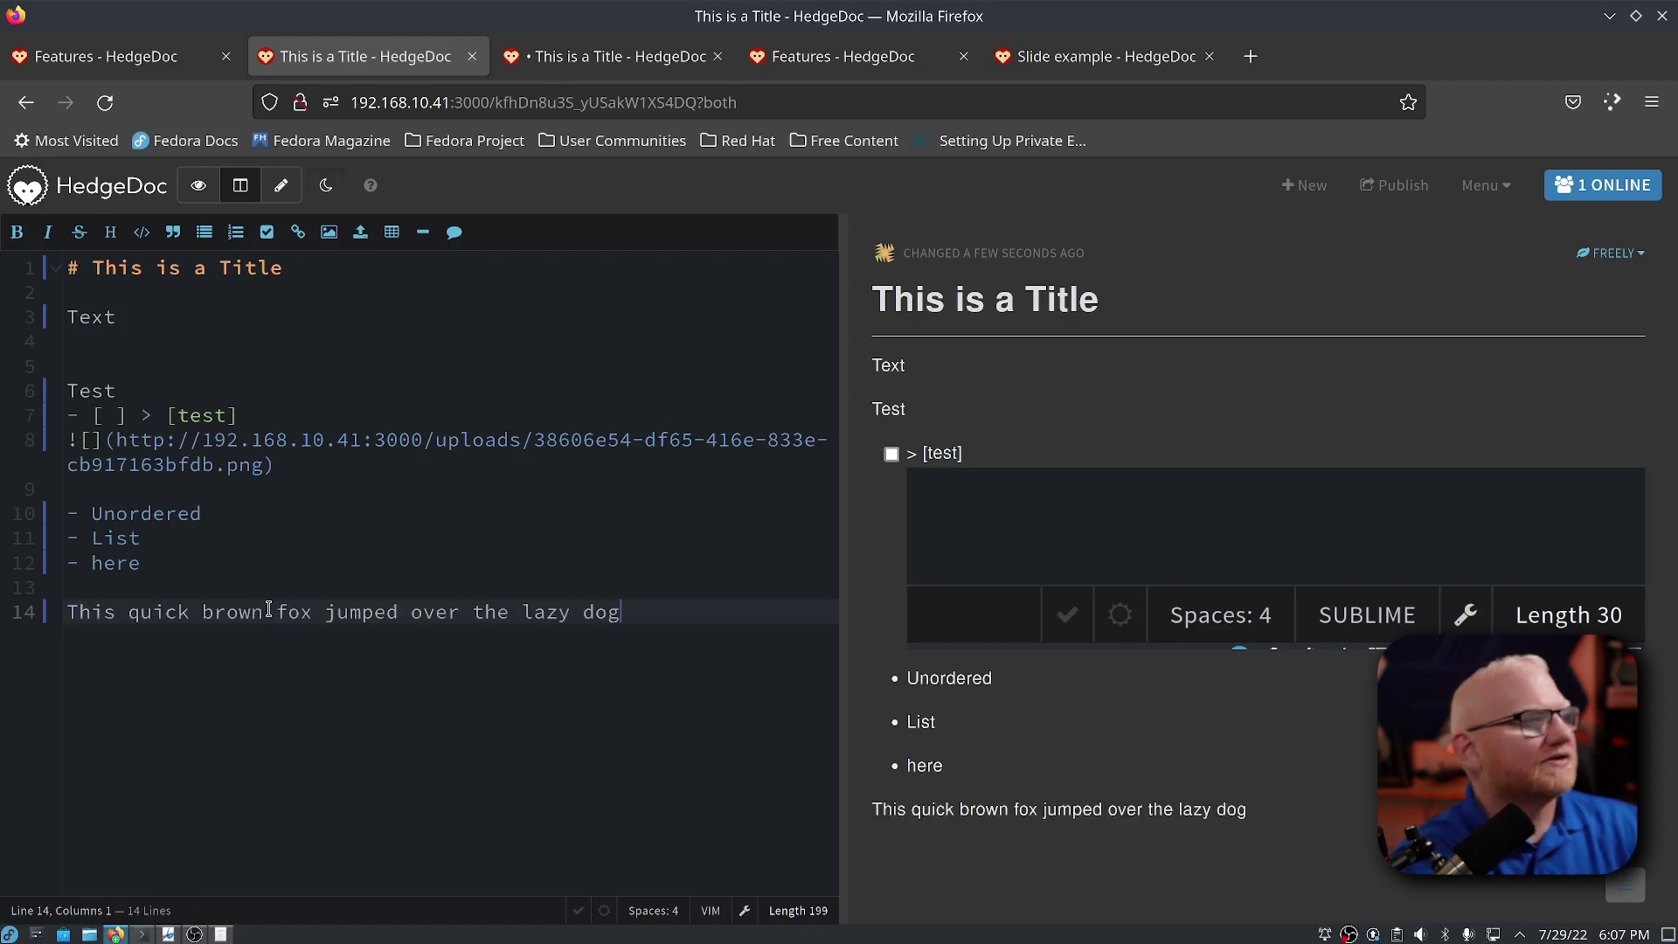
key("d")
key("w")
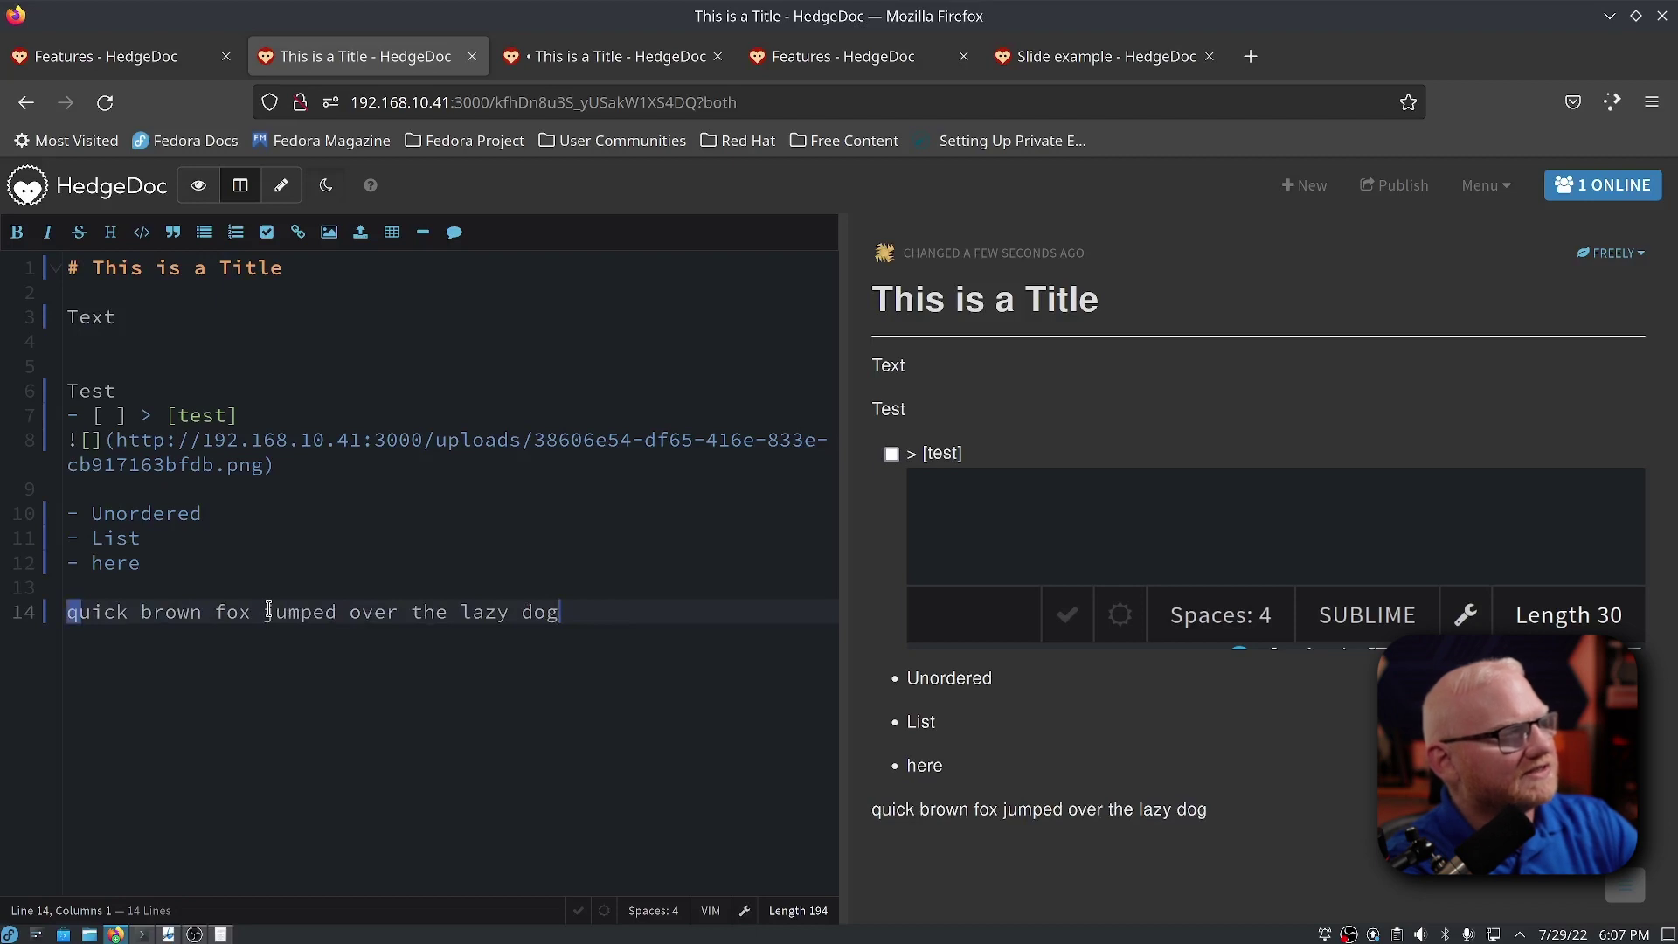
key("d")
key("w")
key("d")
key("w")
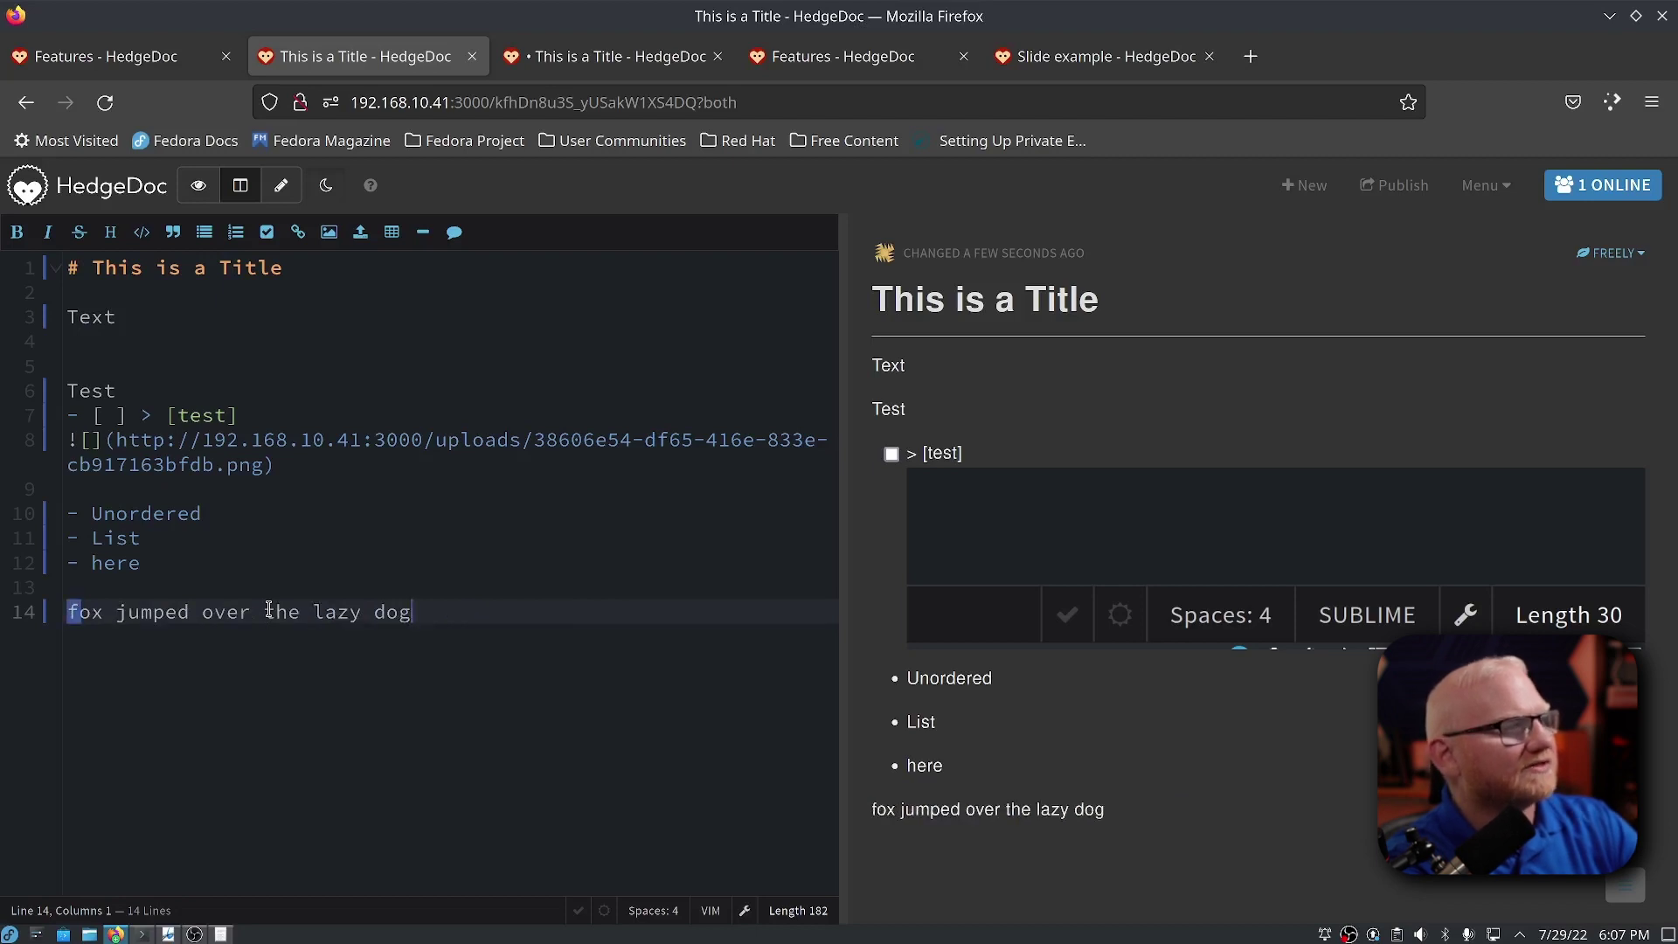
key("u")
key("u")
key("u")
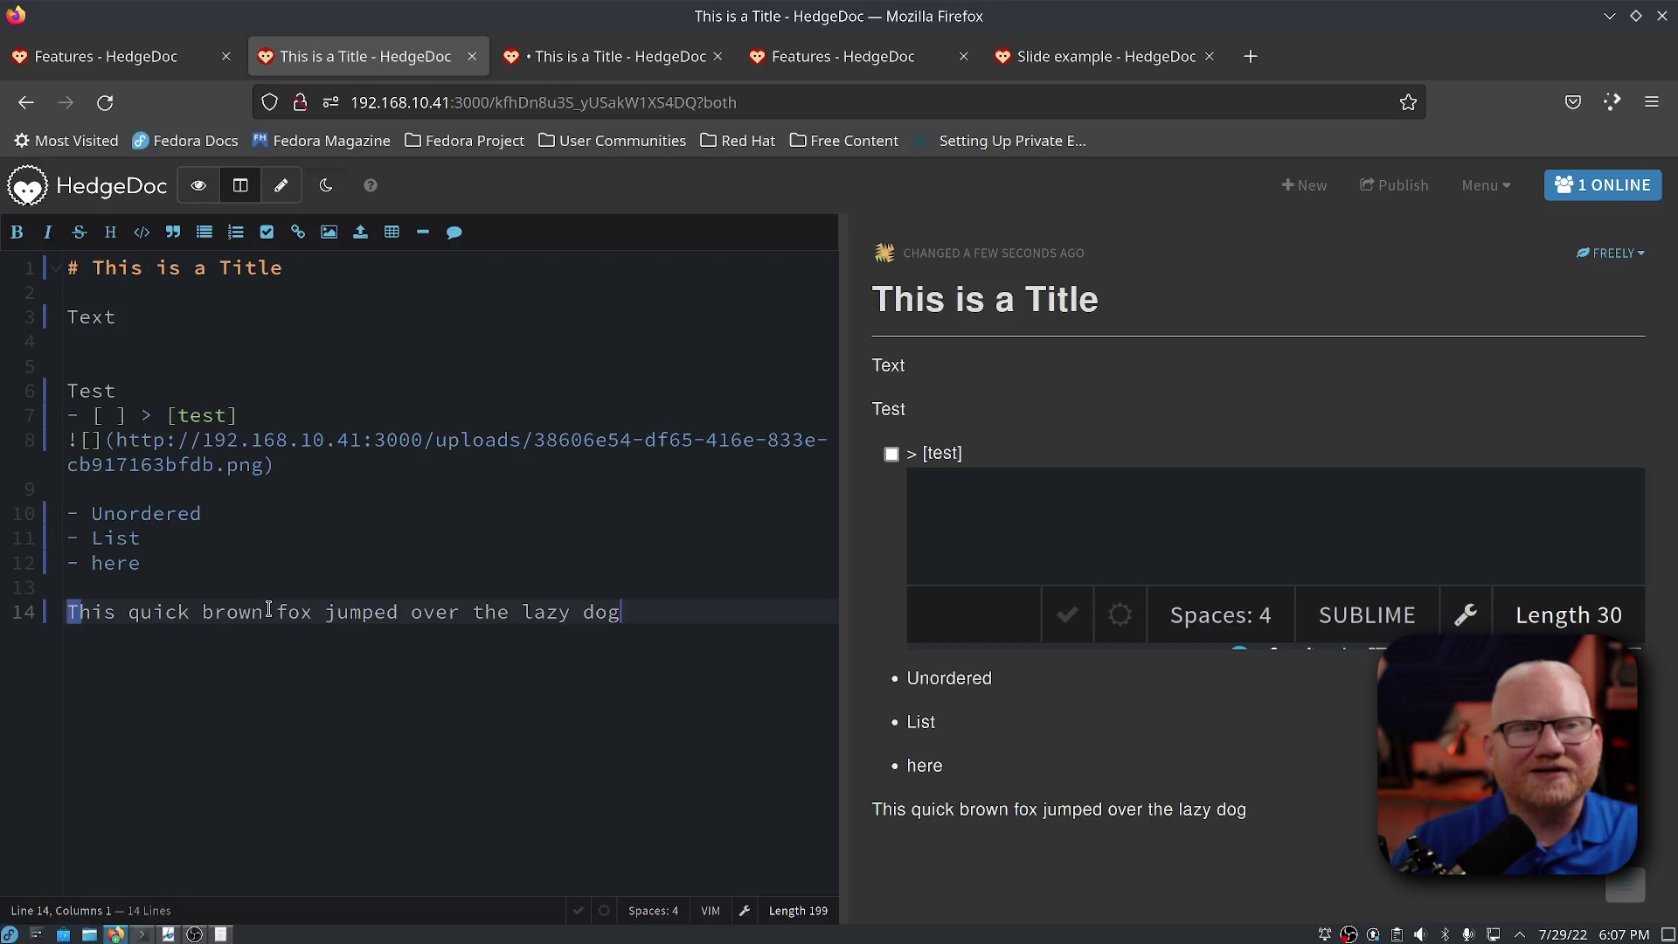
left_click(1061, 57)
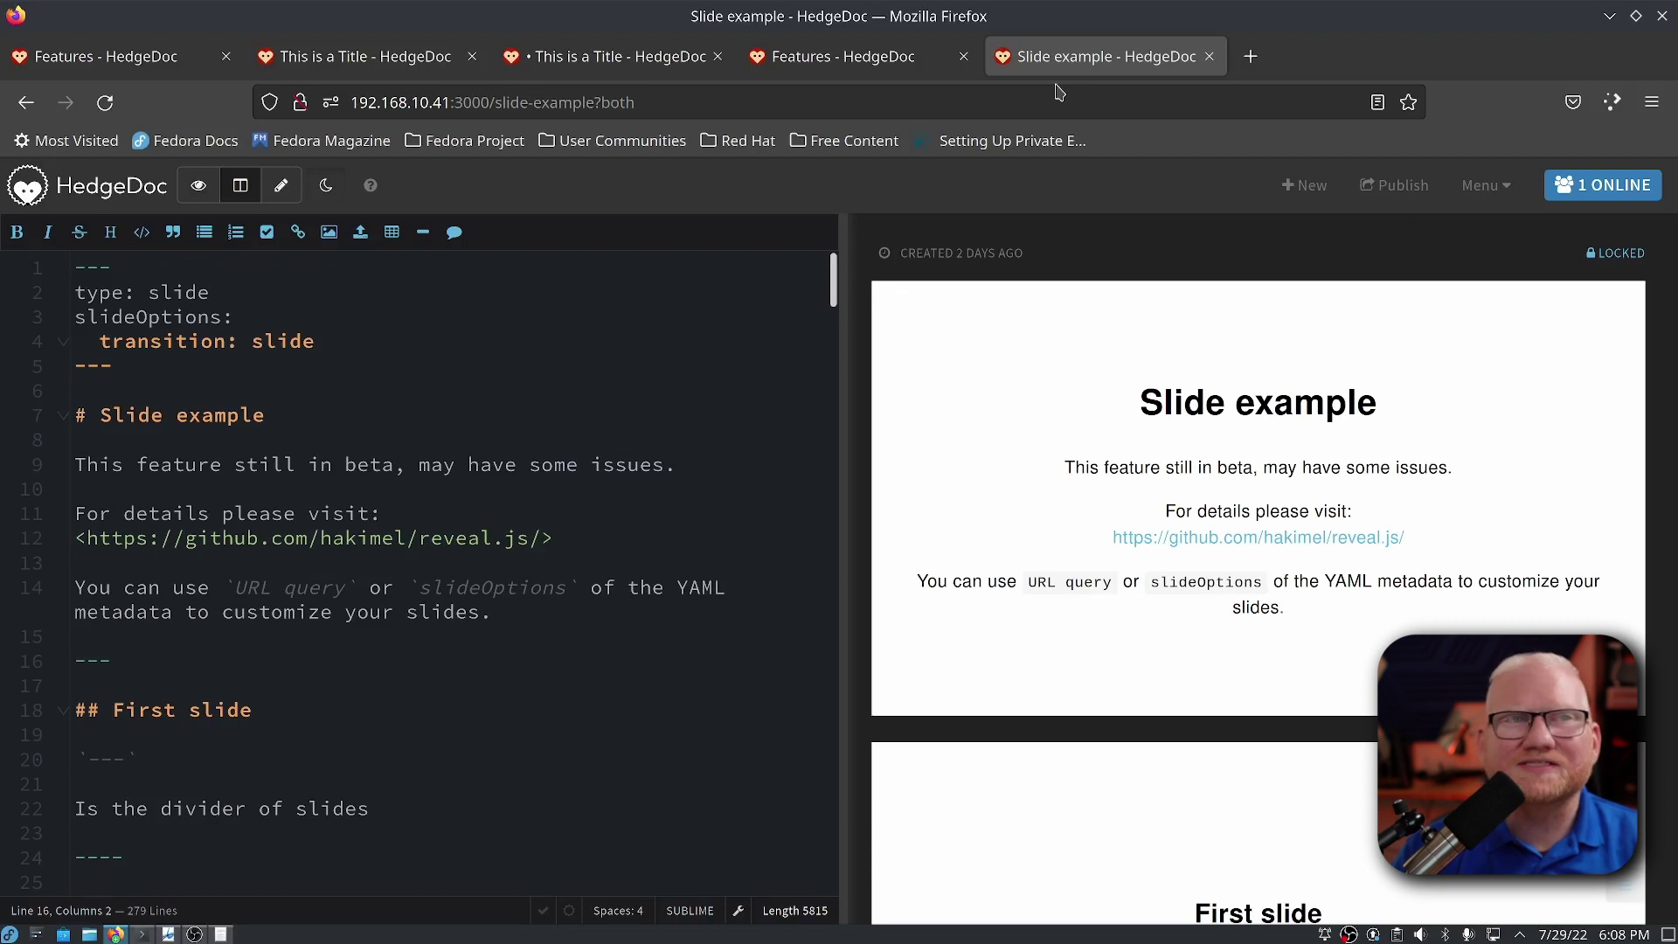
Start the Slide example as a presentation via Menu > Extra > Slide Mode.
left_click(1465, 199)
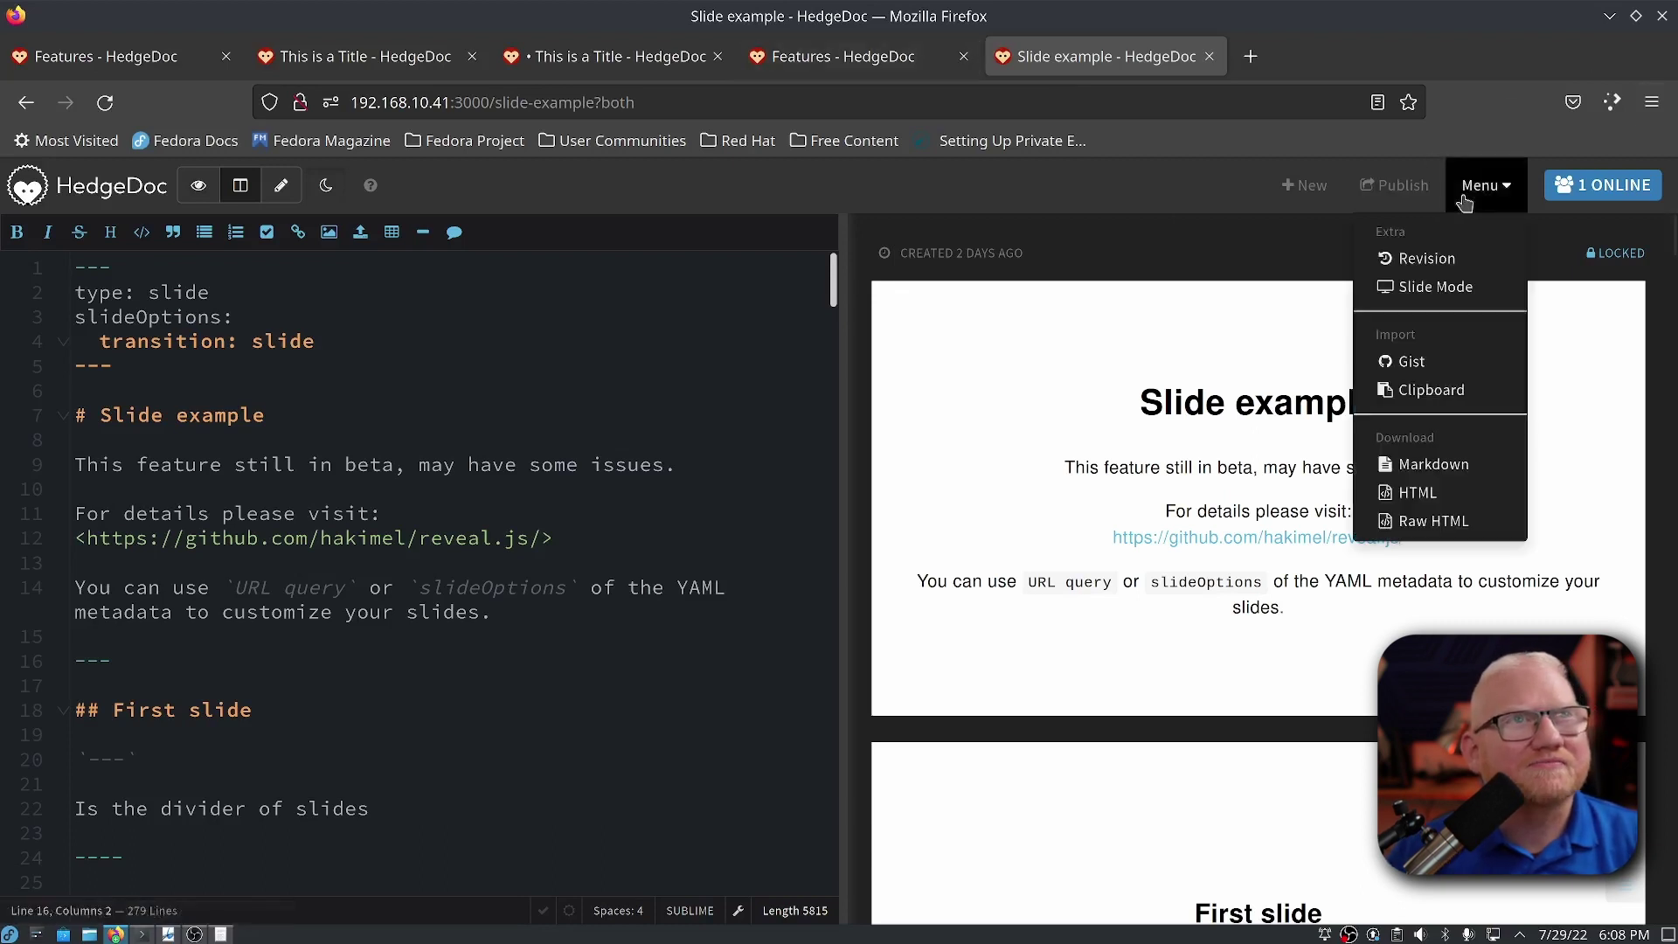
left_click(1477, 293)
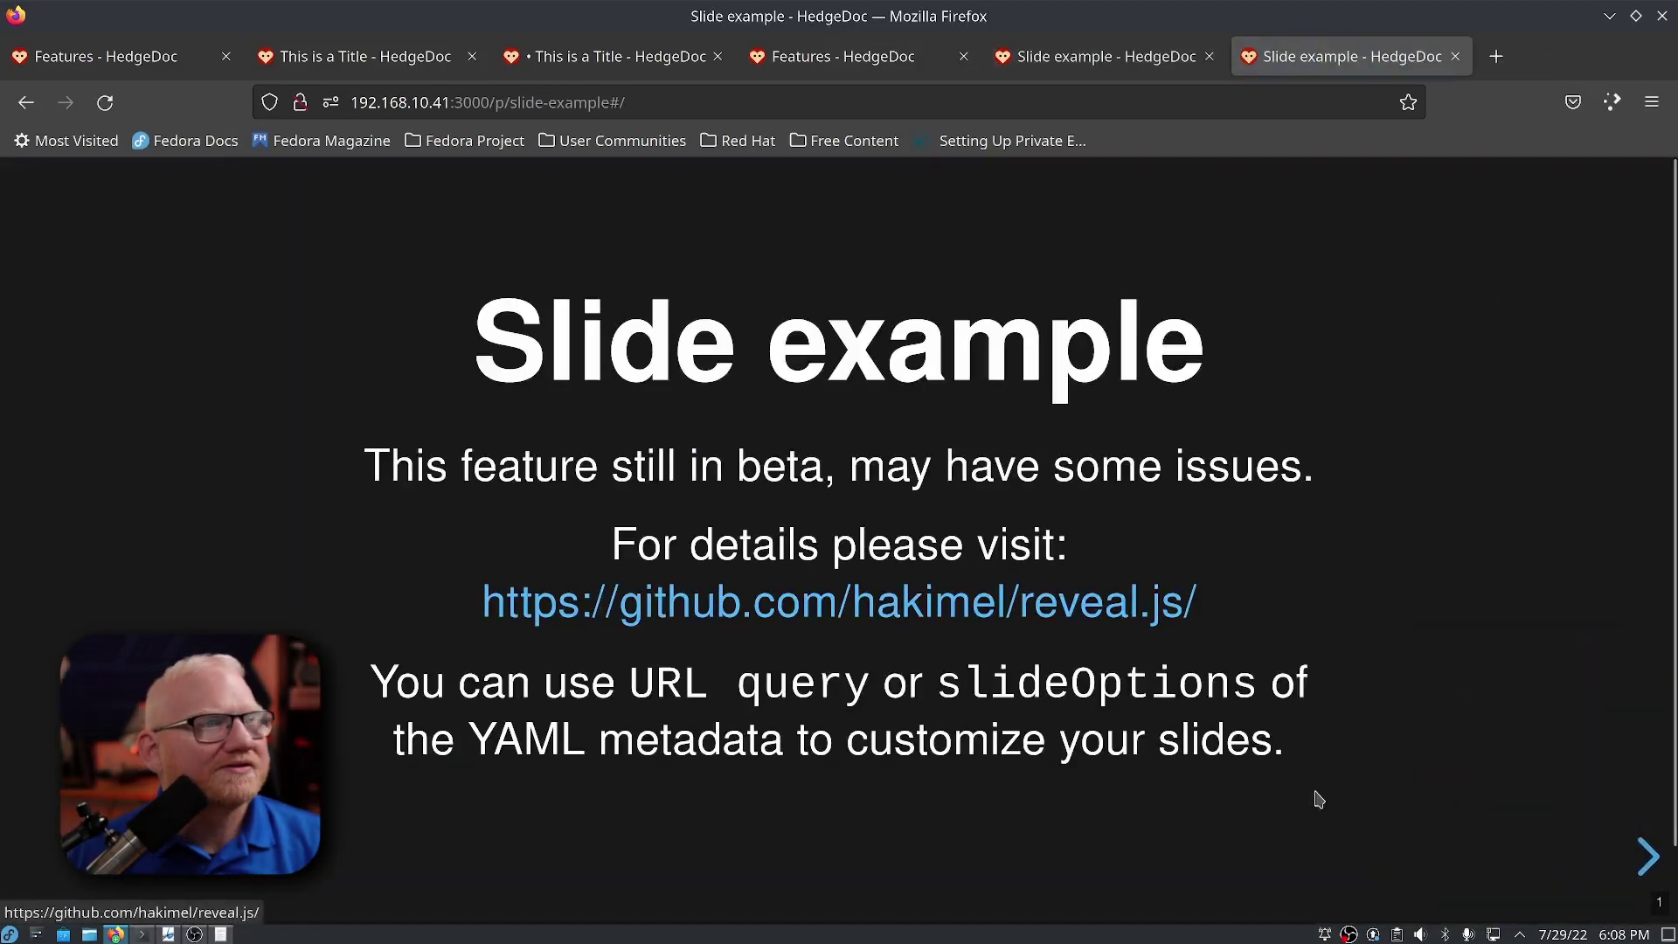
Advance to the First slide and its branch sub-slide, then reopen the First slide from the Esc overview.
left_click(1648, 861)
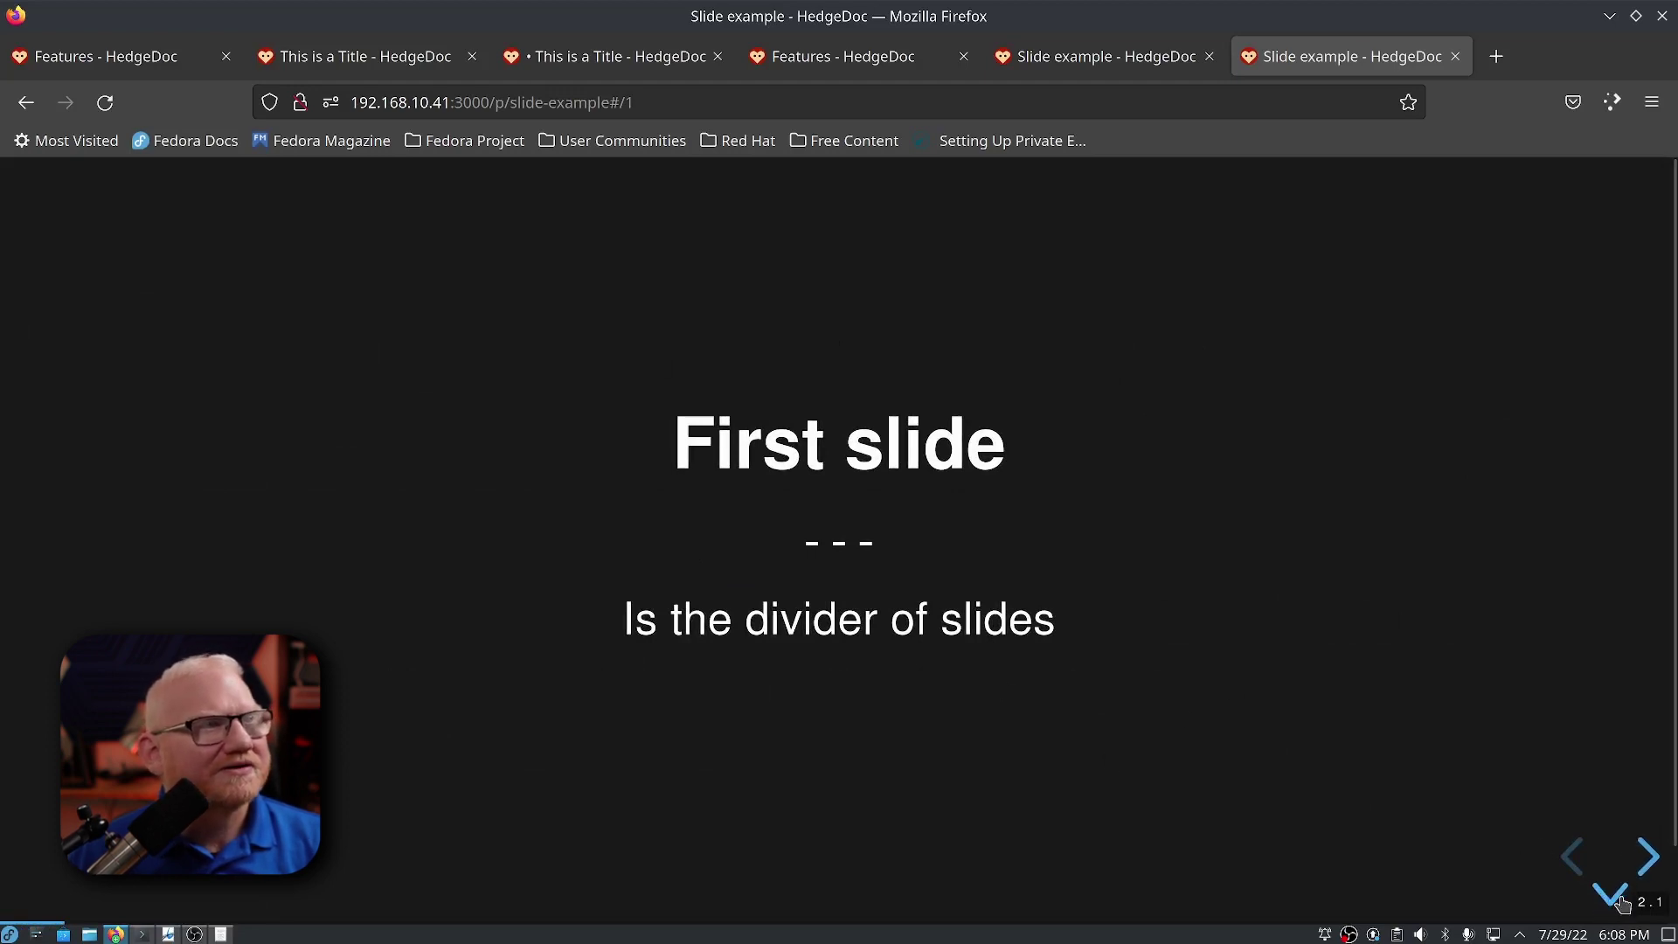
left_click(1611, 894)
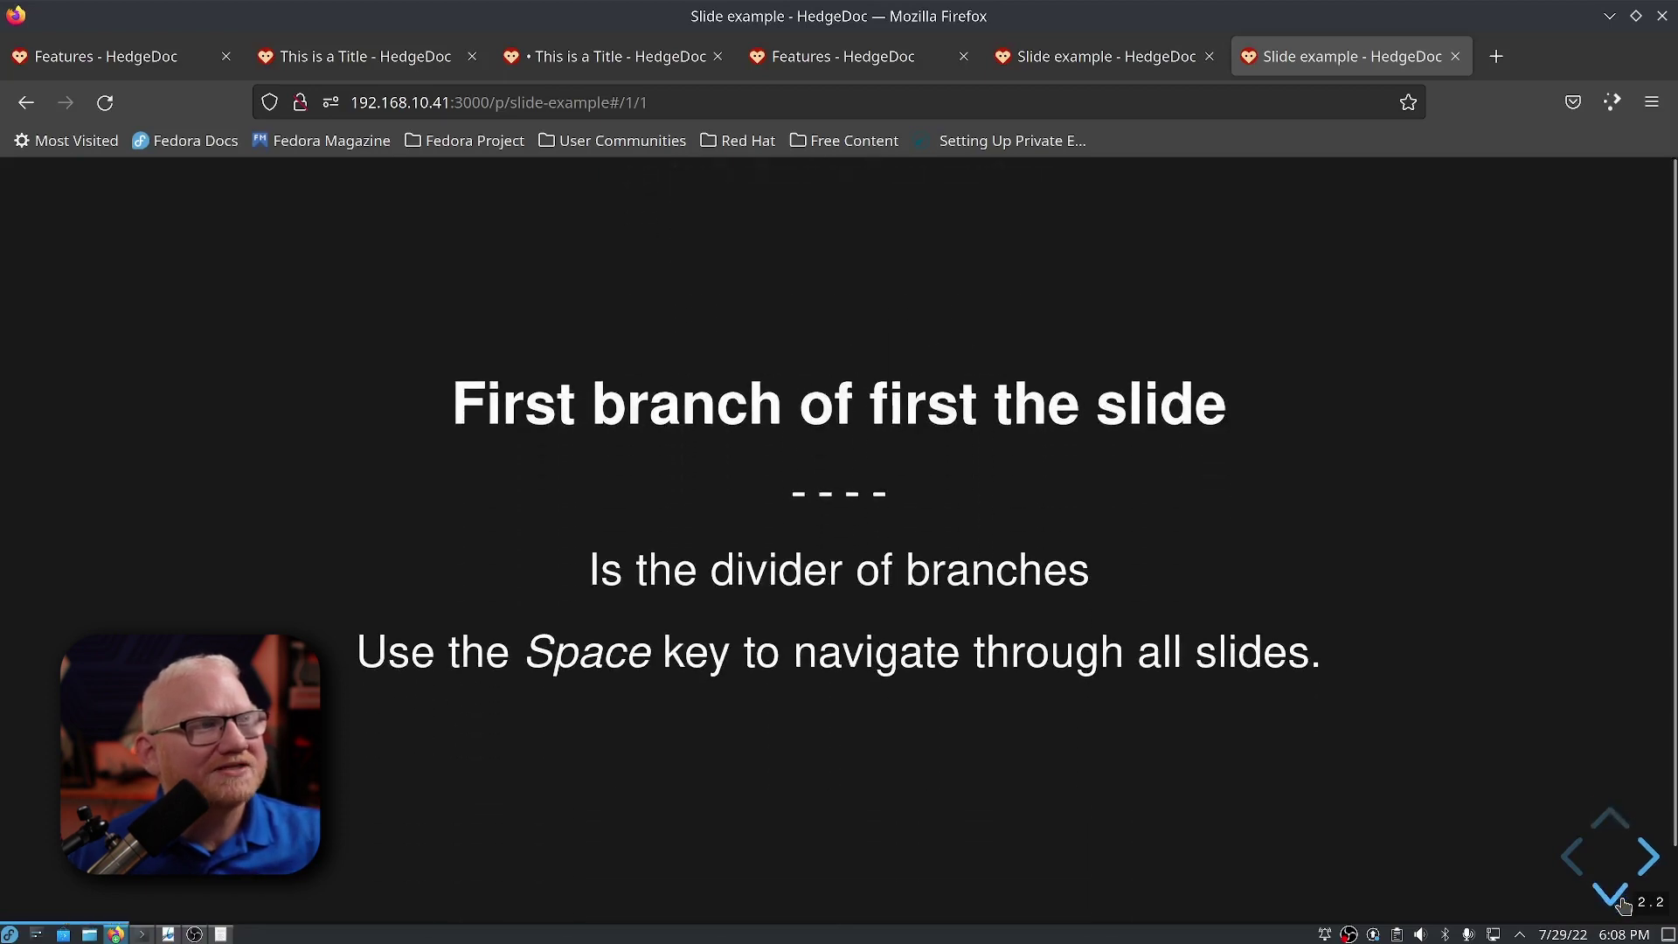
key("Escape")
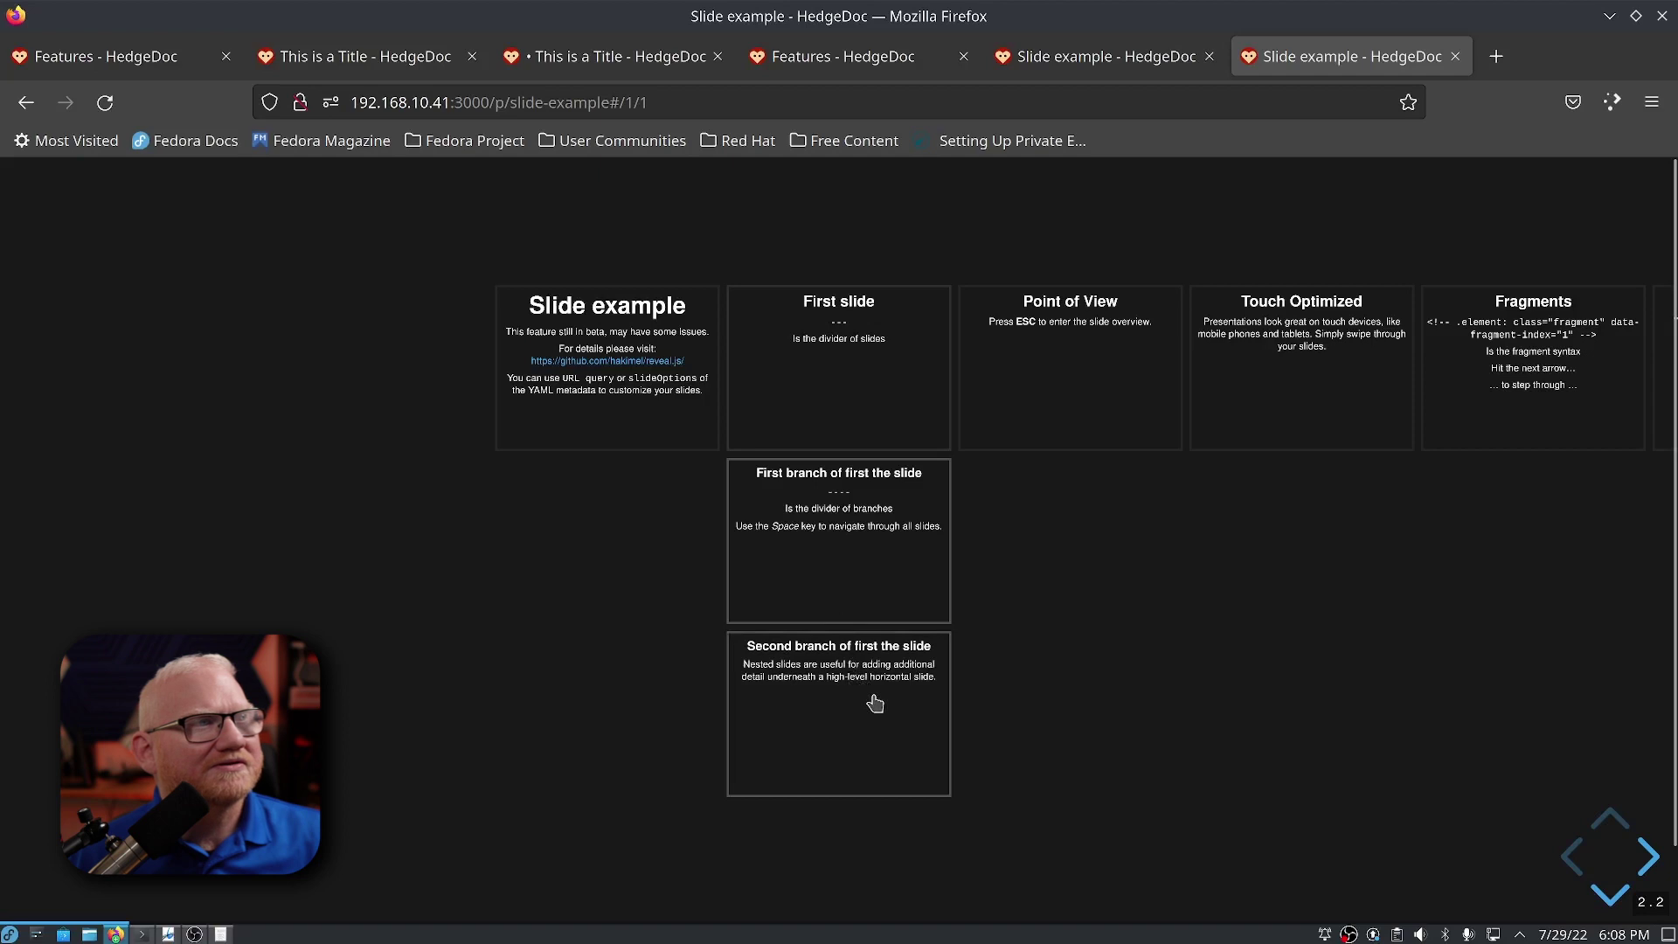
left_click(857, 425)
Move among the Point of View slide and both branch sub-slides, then open speaker notes with S.
left_click(1647, 874)
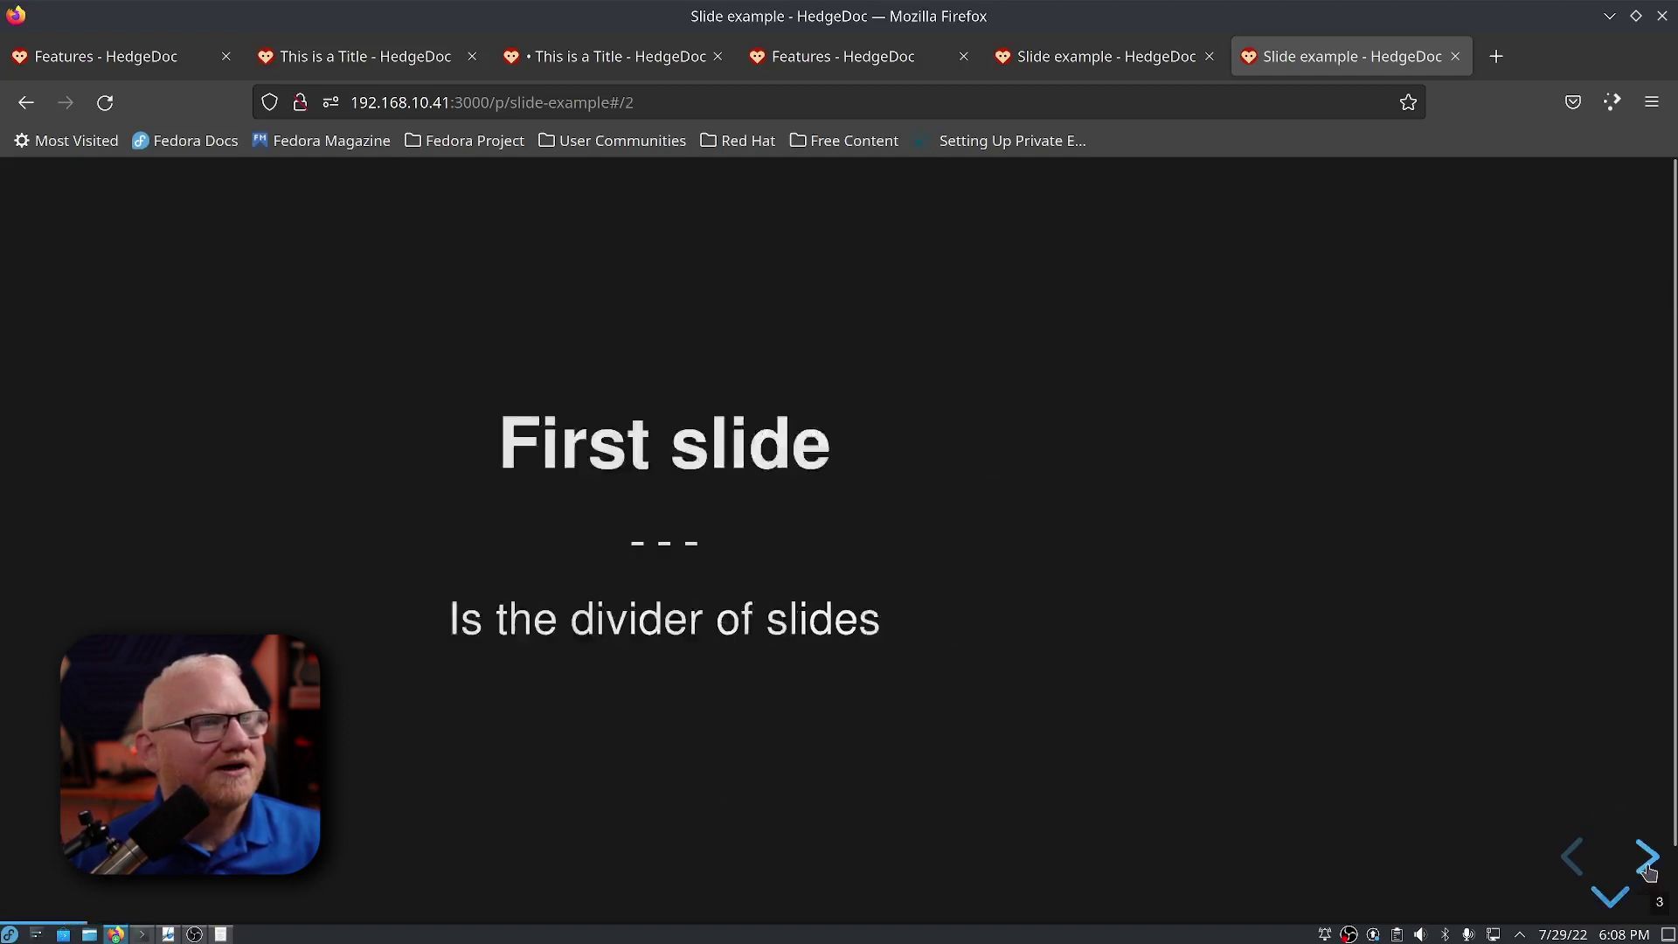
left_click(1570, 861)
left_click(1611, 900)
left_click(1611, 899)
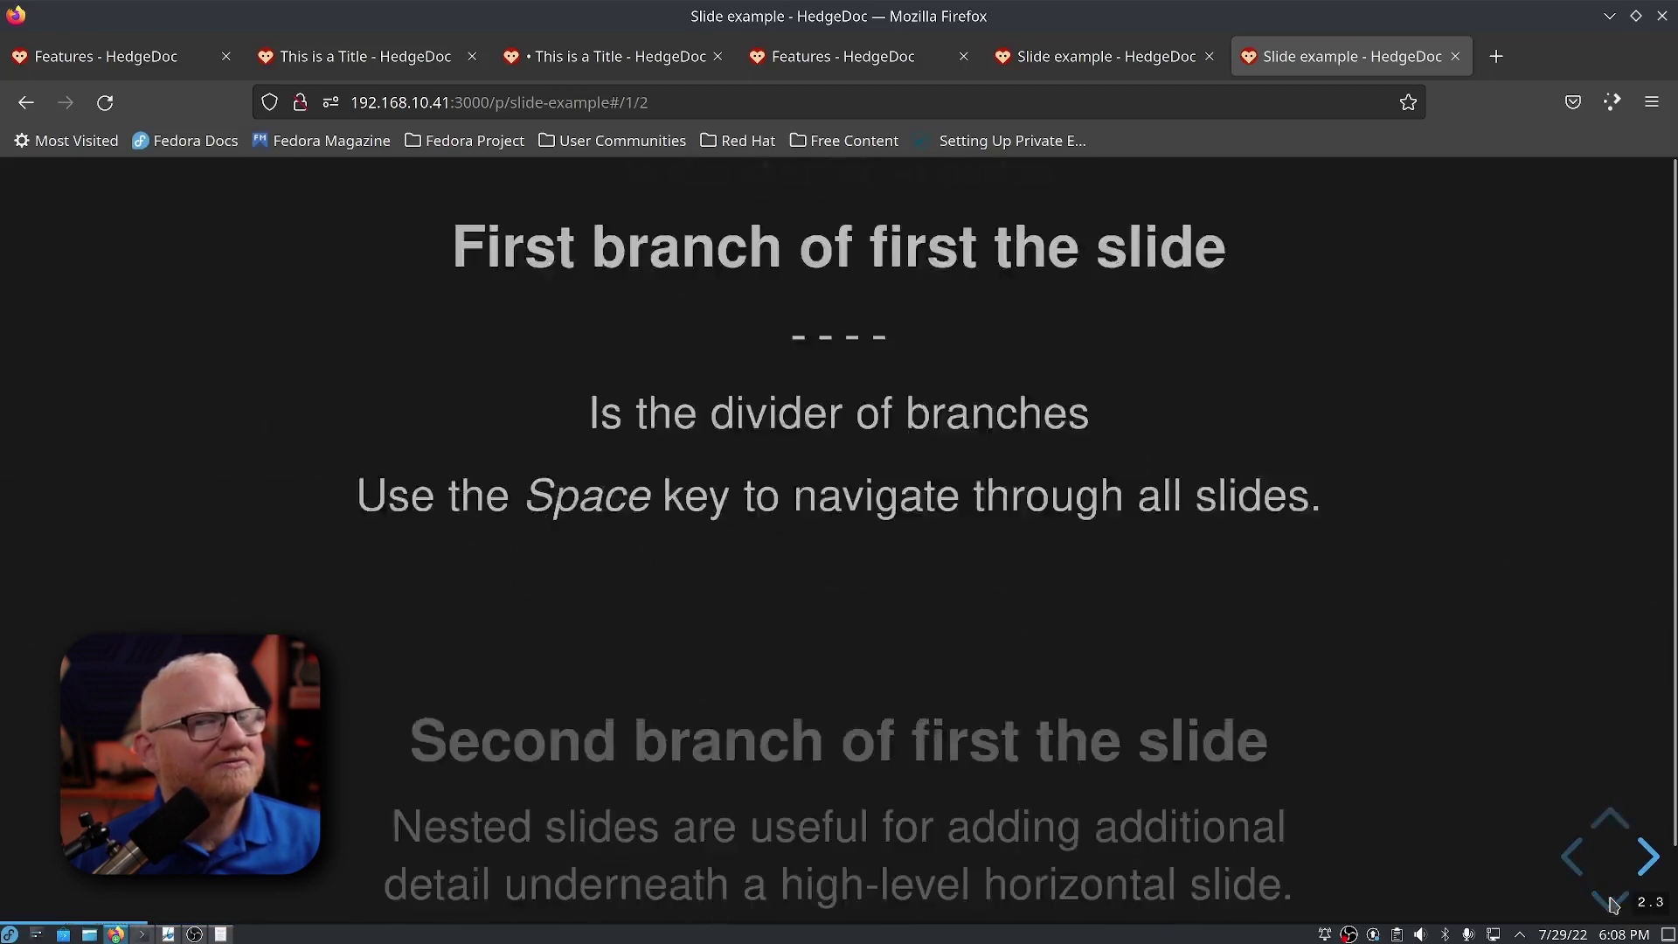
left_click(1648, 862)
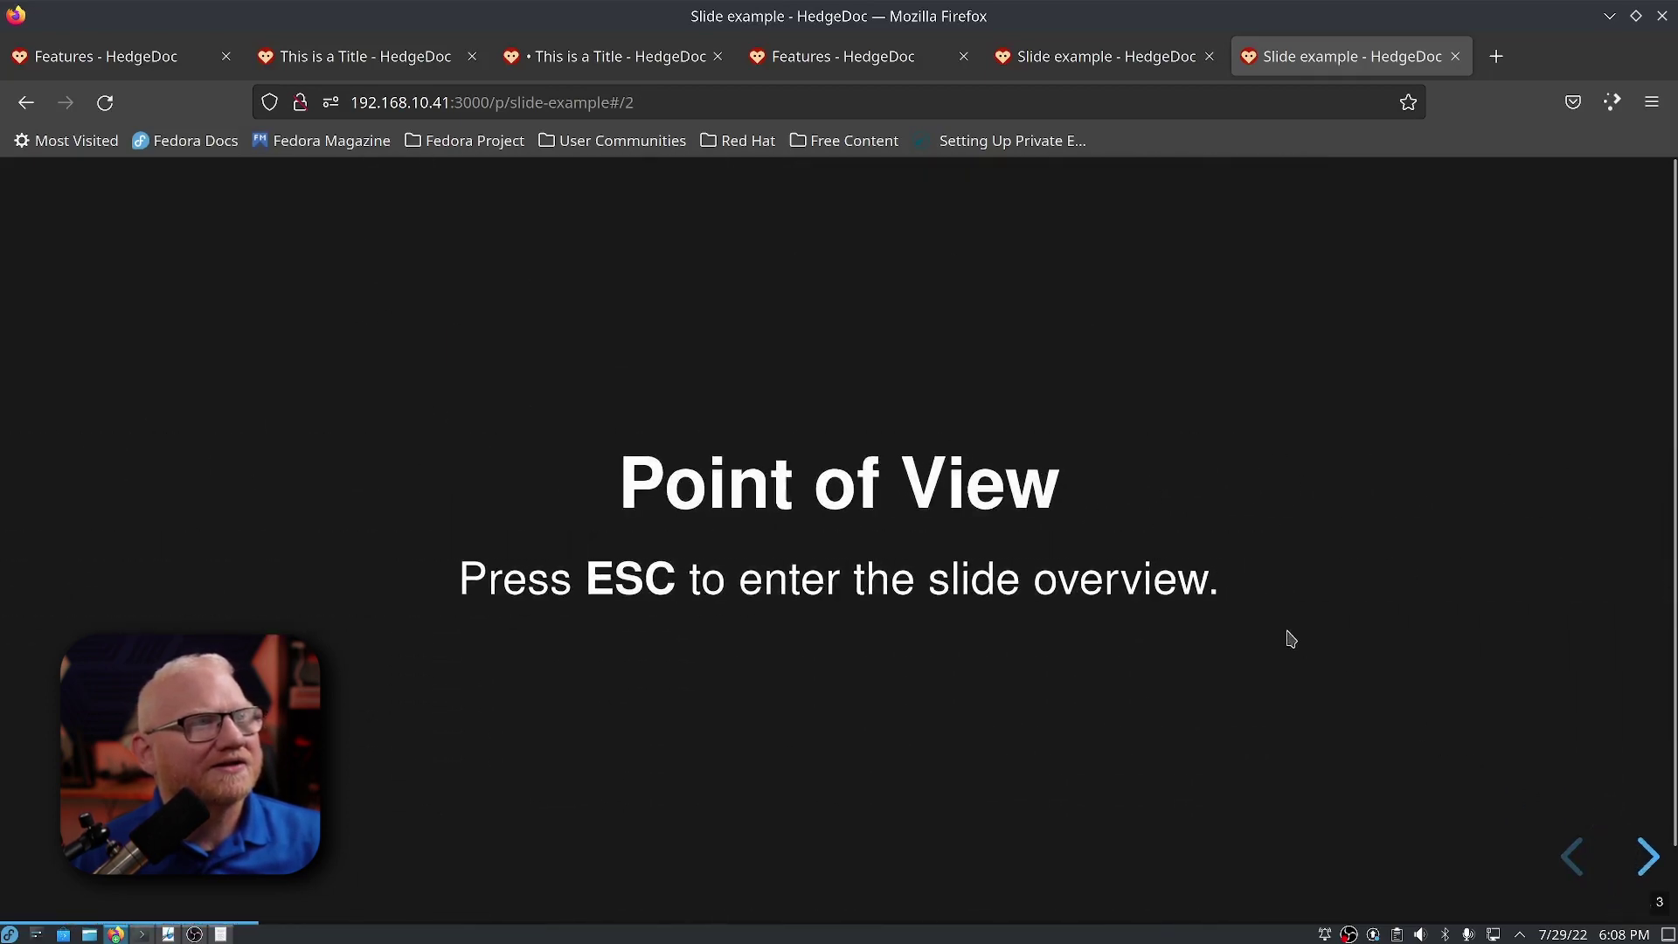
key("Escape")
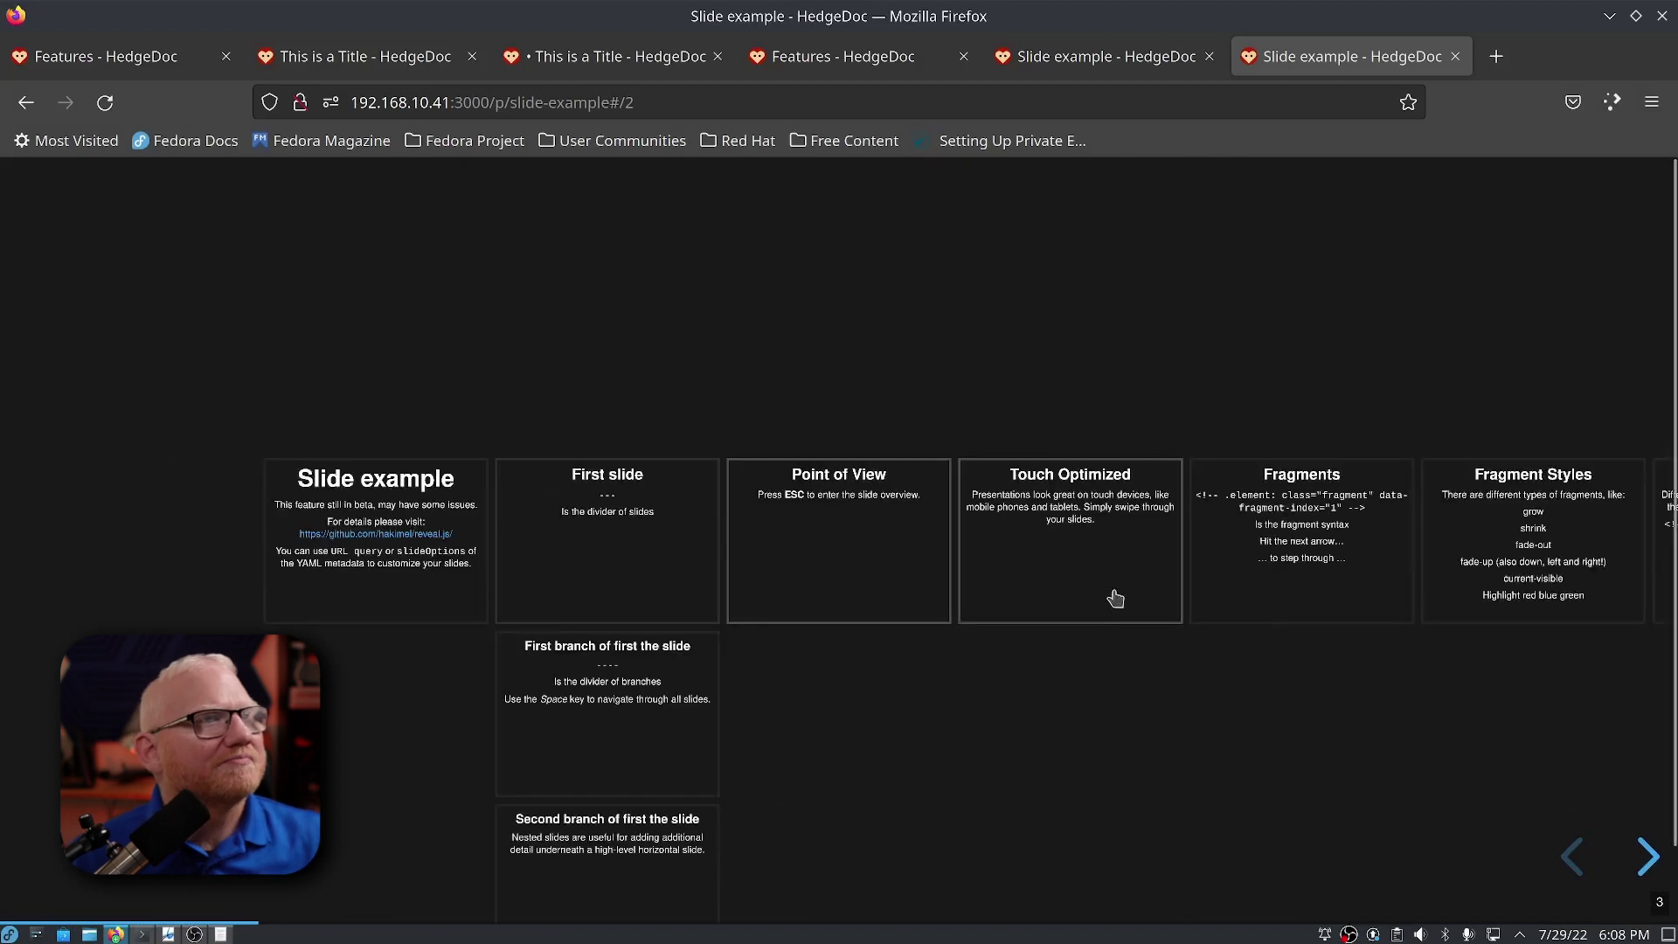
left_click(821, 565)
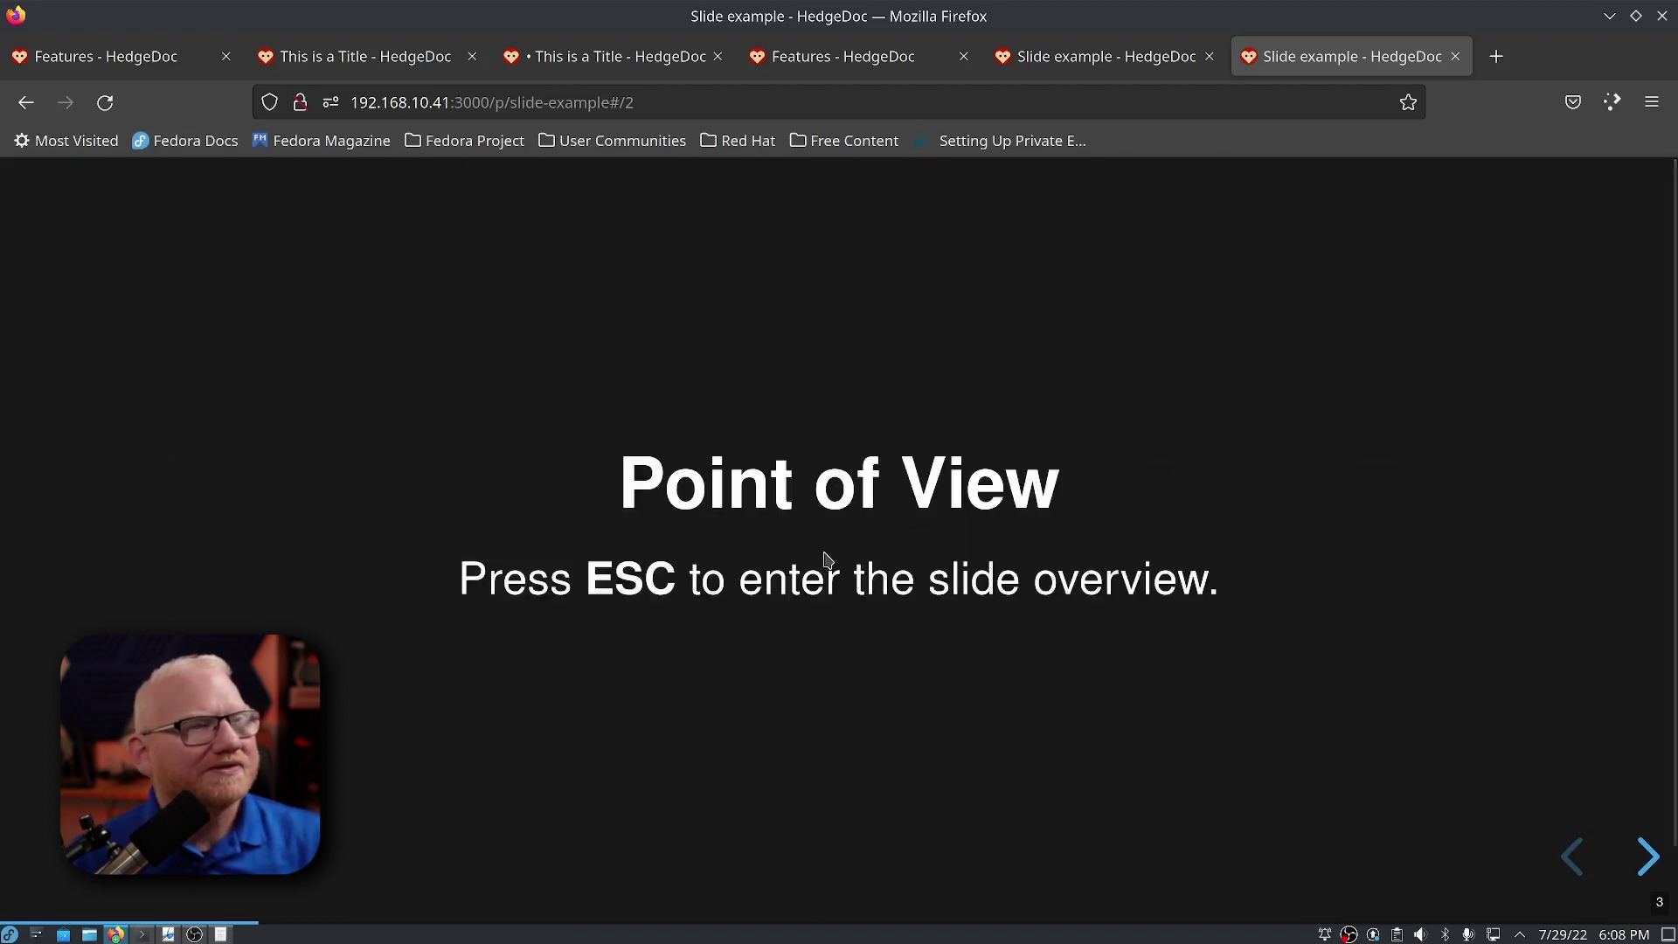
key("s")
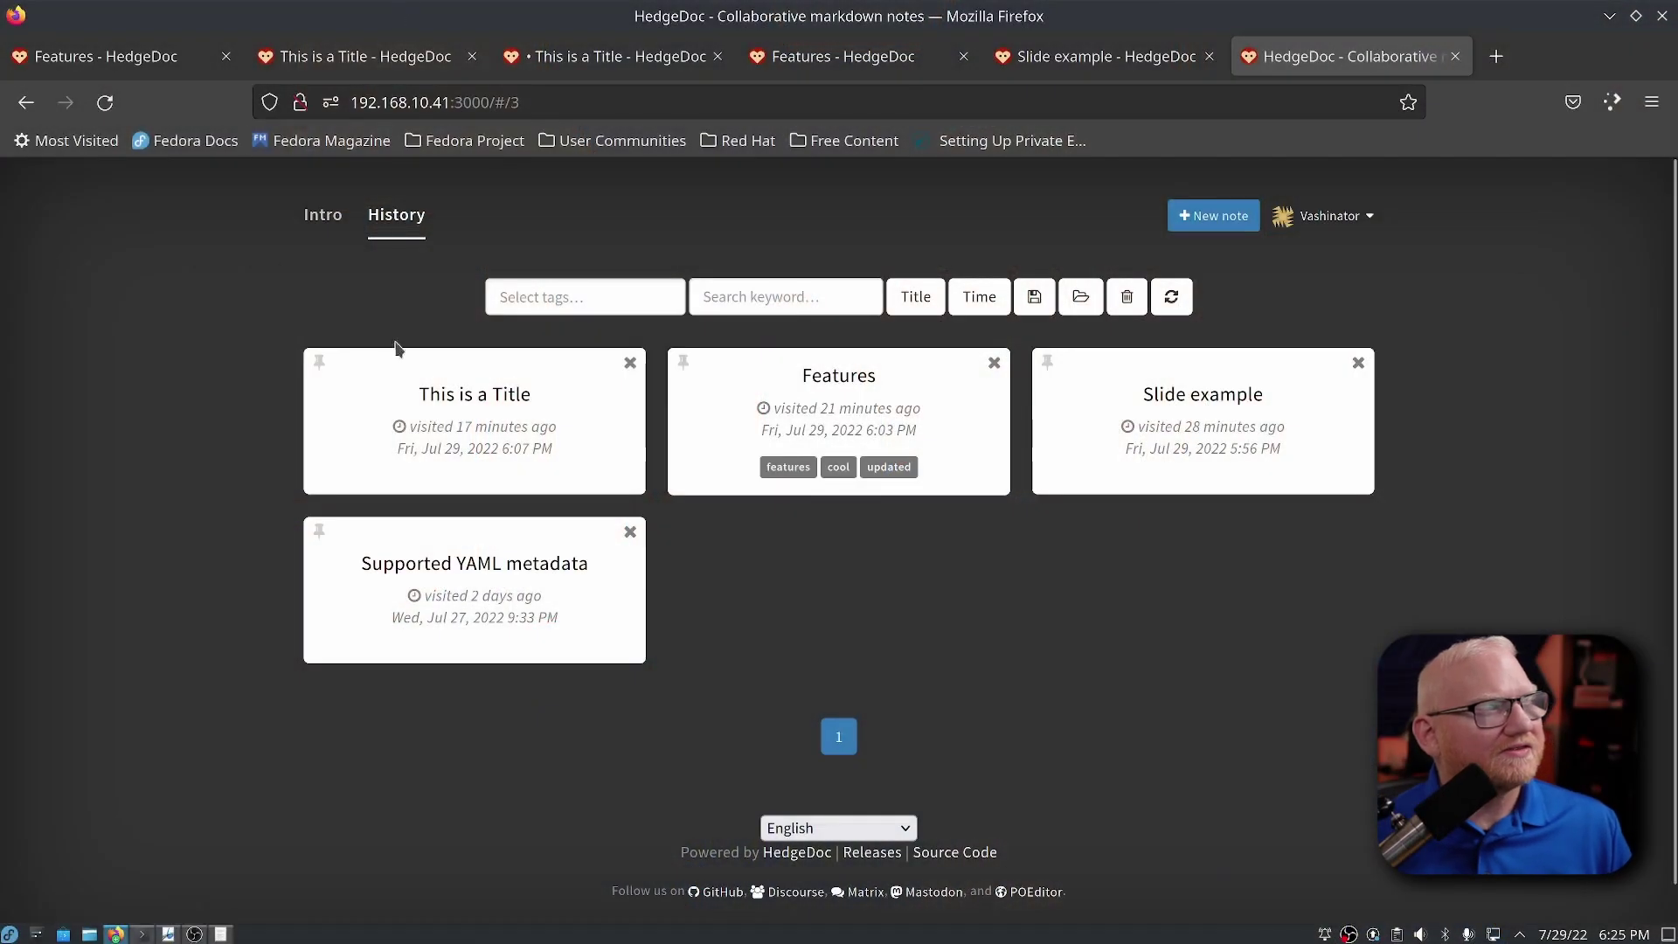
Reopen the 'This is a Title' note from the History list.
left_click(405, 361)
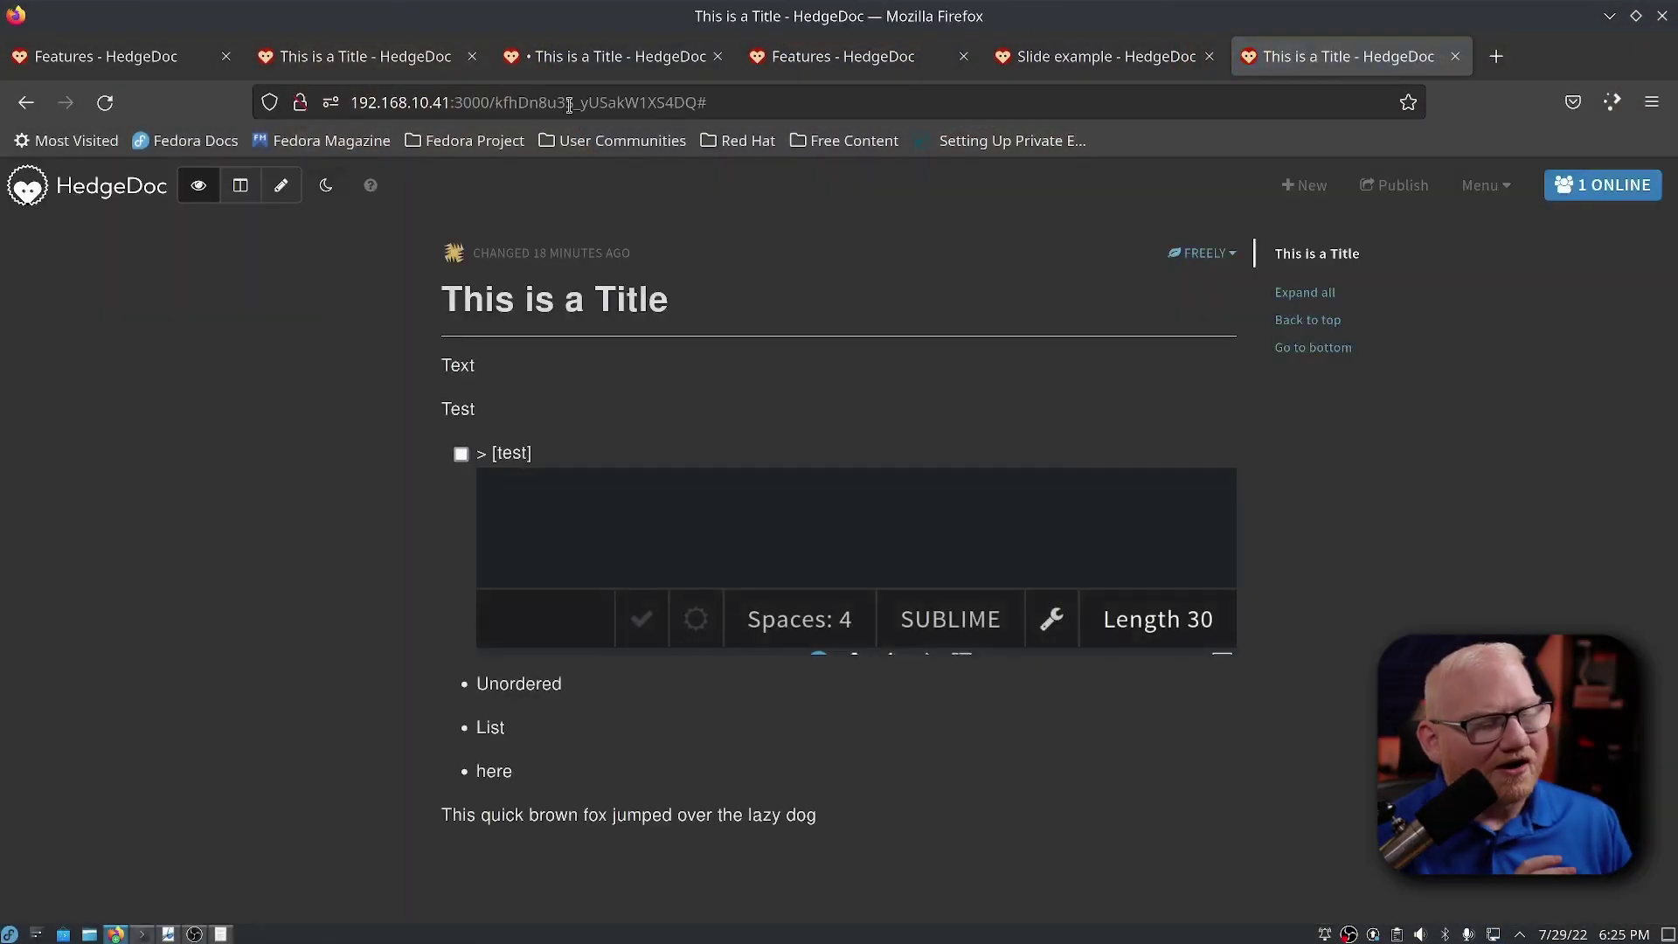